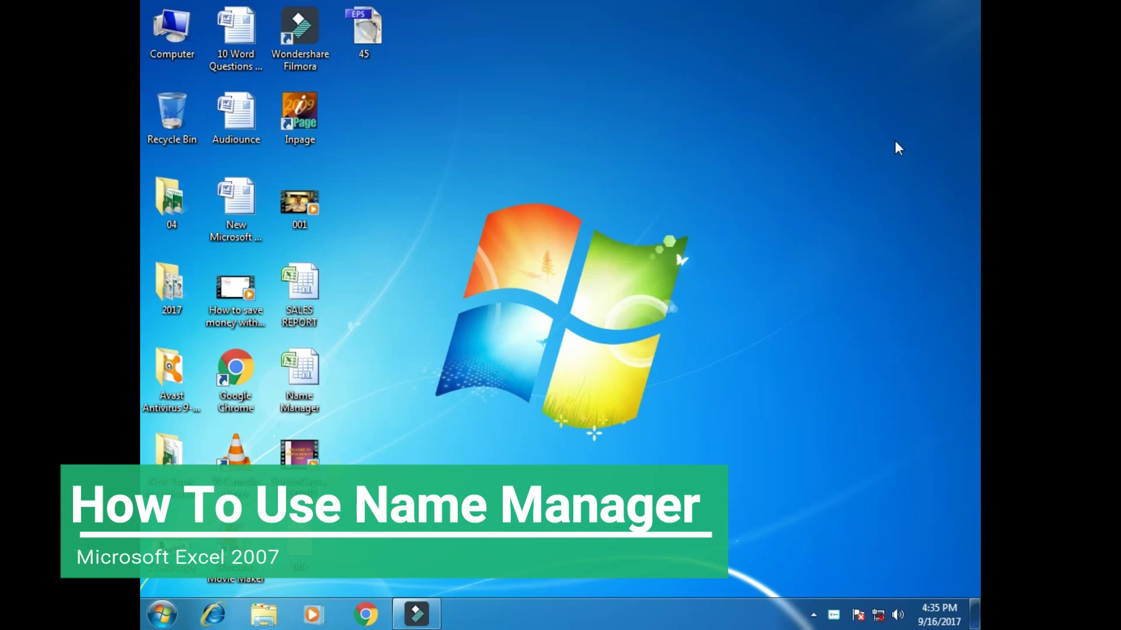
# Right-click the Name Manager workbook icon on the desktop to show its context menu
pyautogui.rightClick(297, 396)
# Open the Name Manager workbook in Excel and look over the 2012 sales figures in C5:C8
pyautogui.click(348, 56)
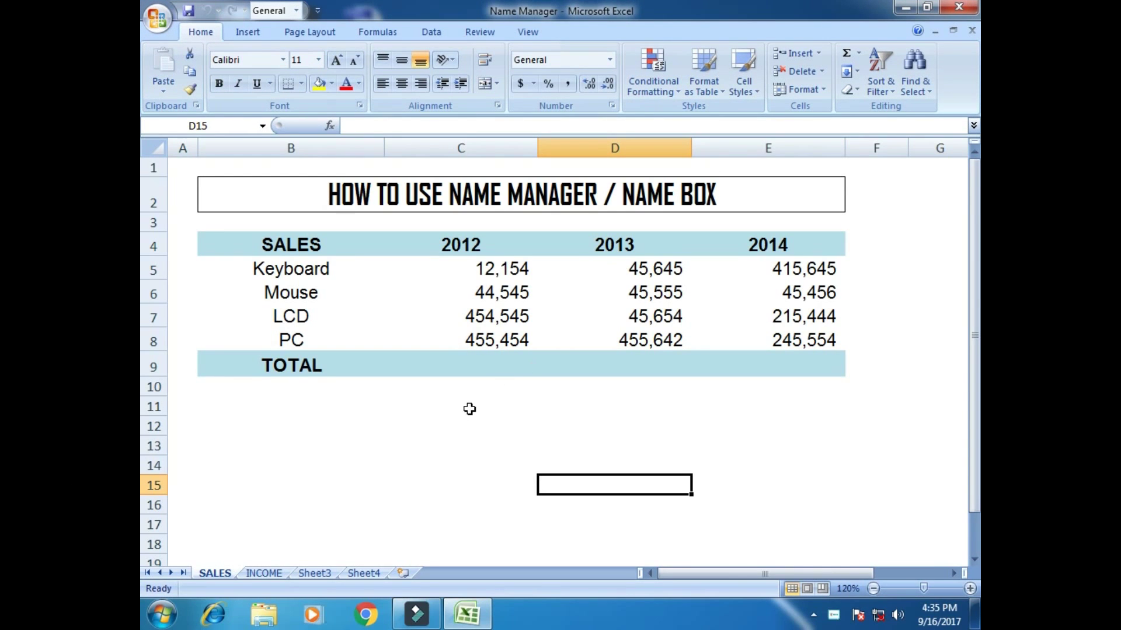
pyautogui.click(347, 423)
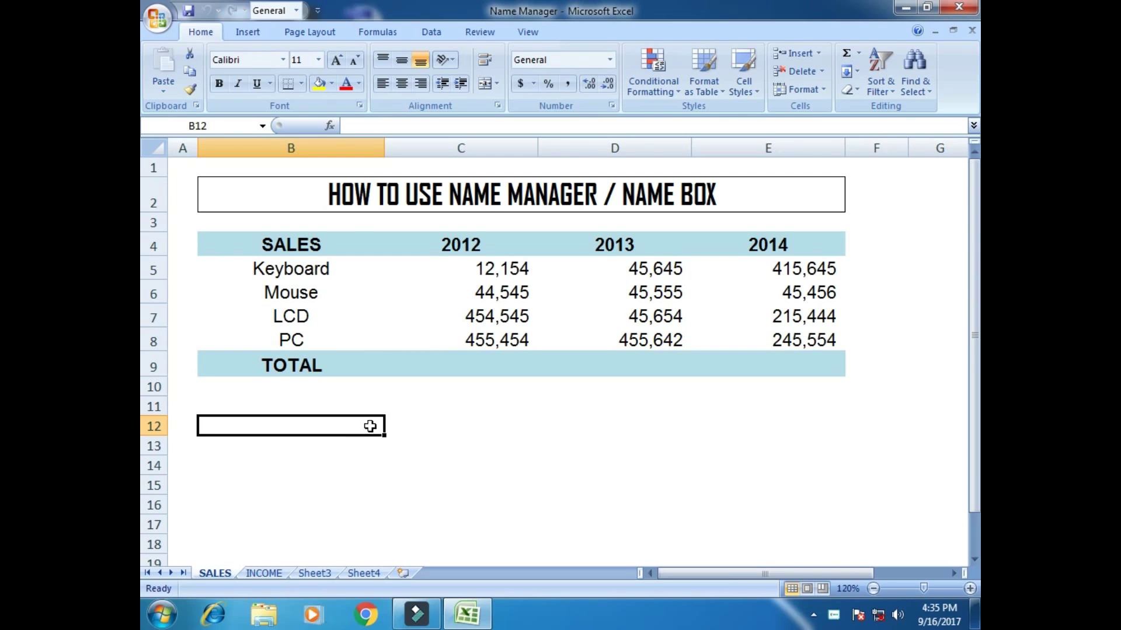
pyautogui.click(490, 268)
pyautogui.moveTo(490, 268); pyautogui.dragTo(495, 341)
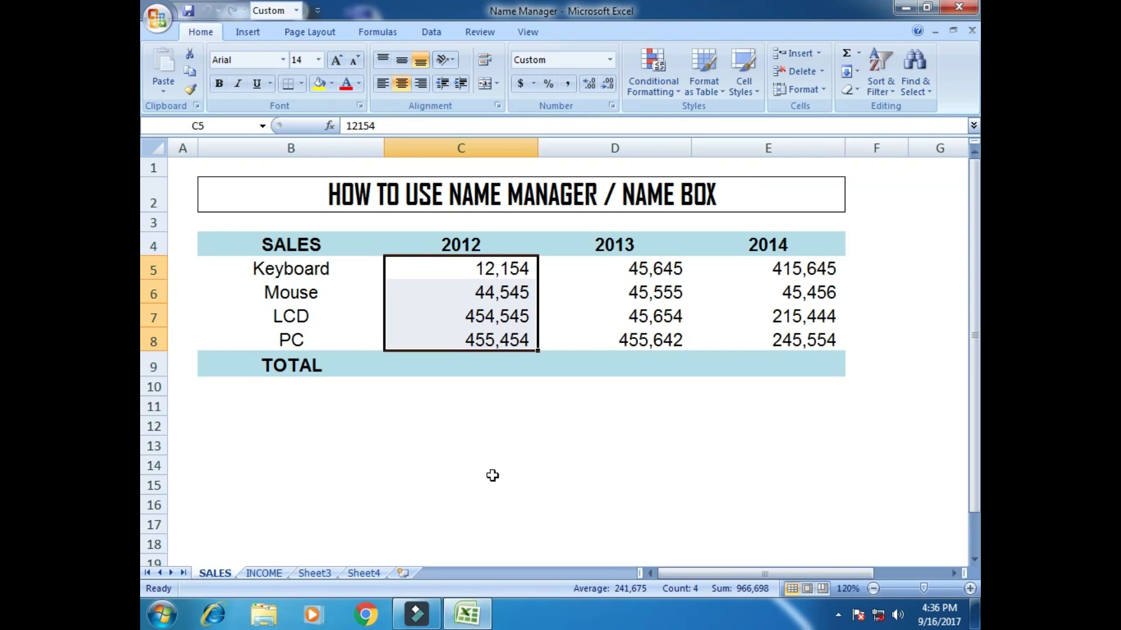
pyautogui.click(464, 459)
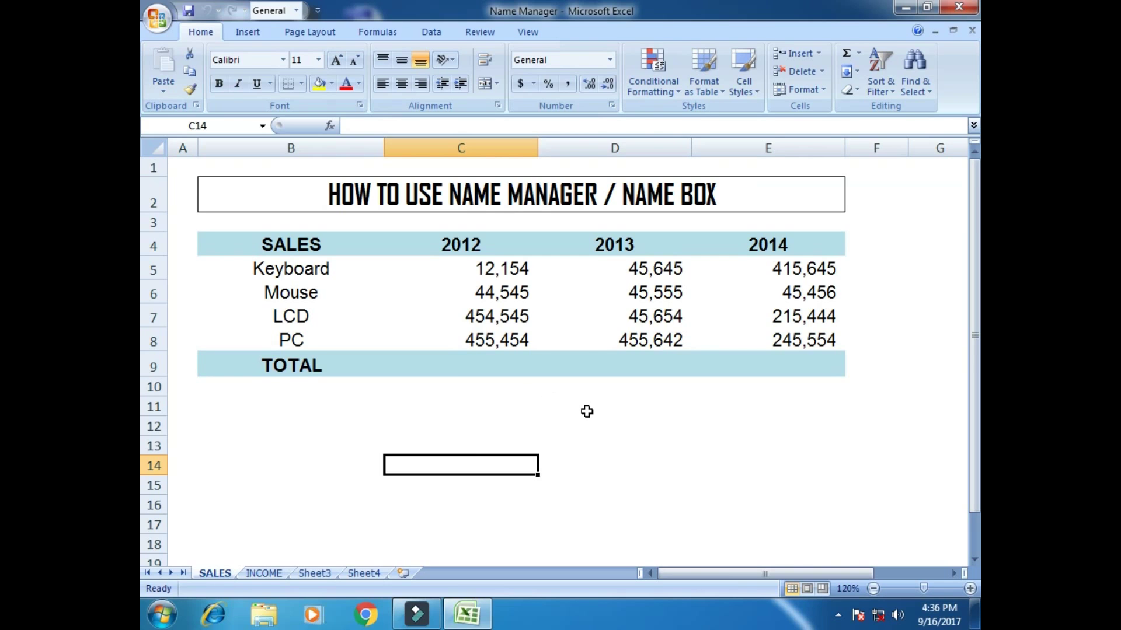
# Go over the SALES heading, products Keyboard to PC and years 2012–2014, then select C5:C8
pyautogui.click(296, 241)
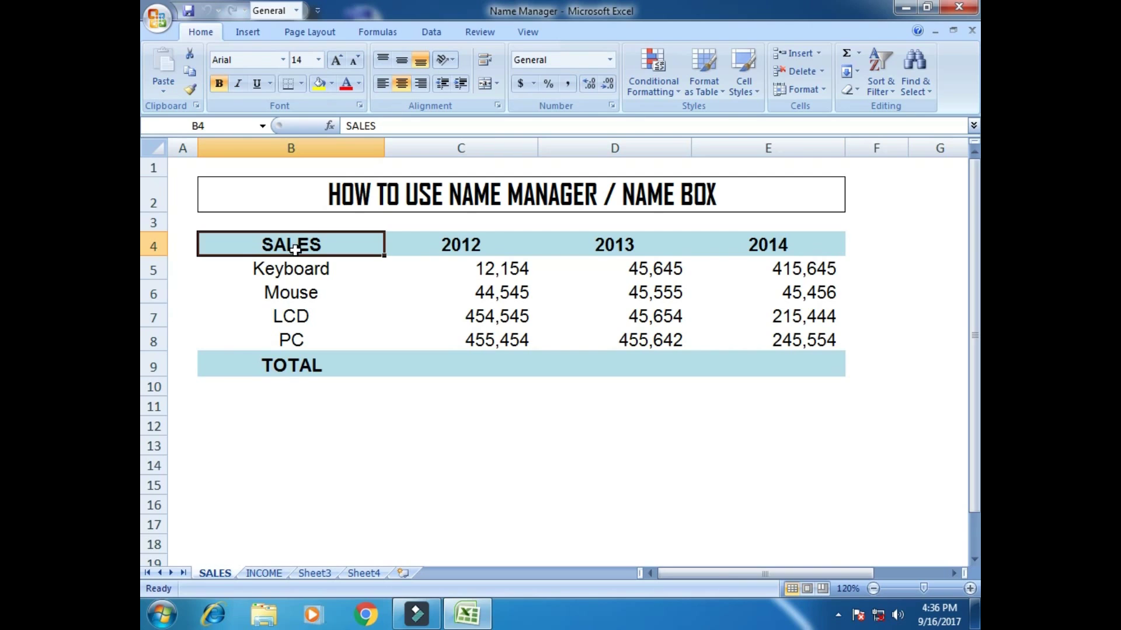
pyautogui.click(334, 272)
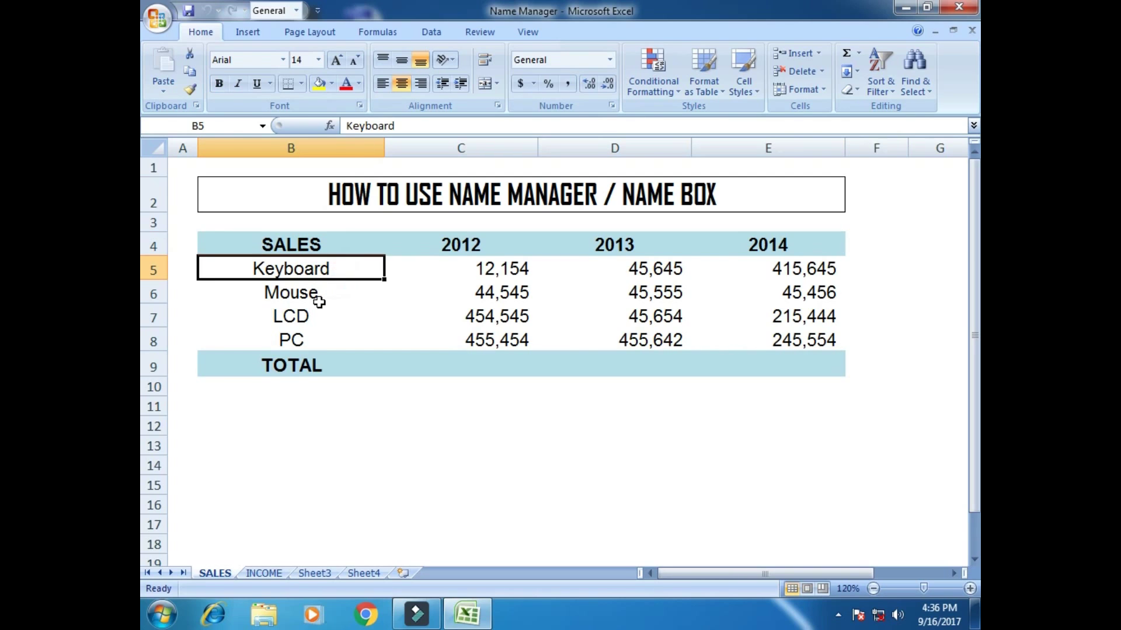
pyautogui.click(316, 294)
pyautogui.click(321, 319)
pyautogui.click(321, 341)
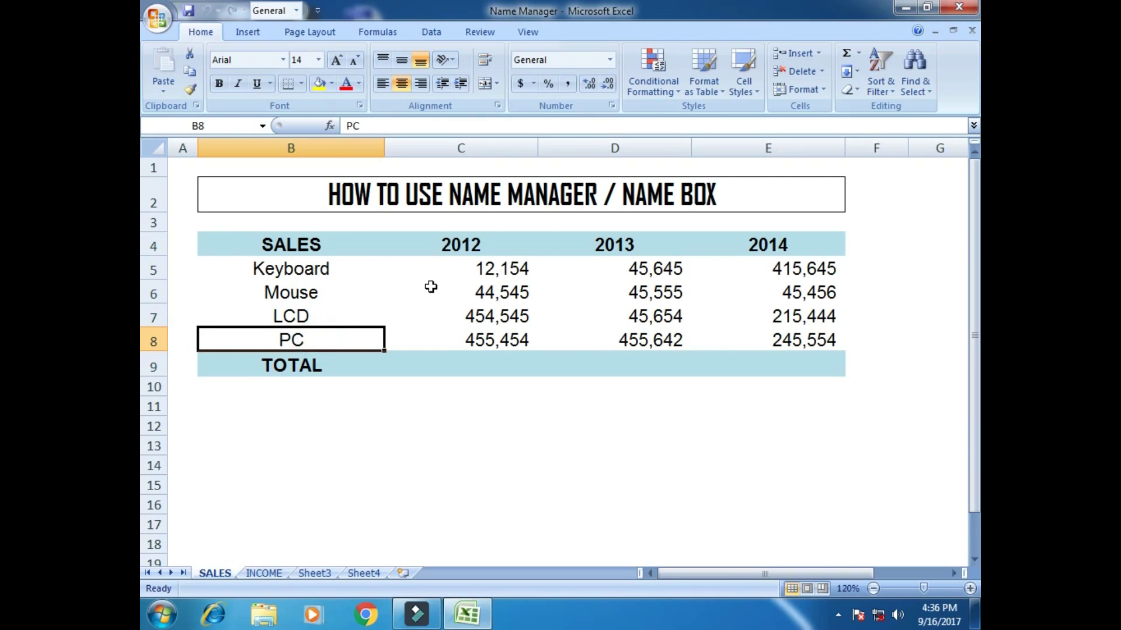
pyautogui.click(472, 250)
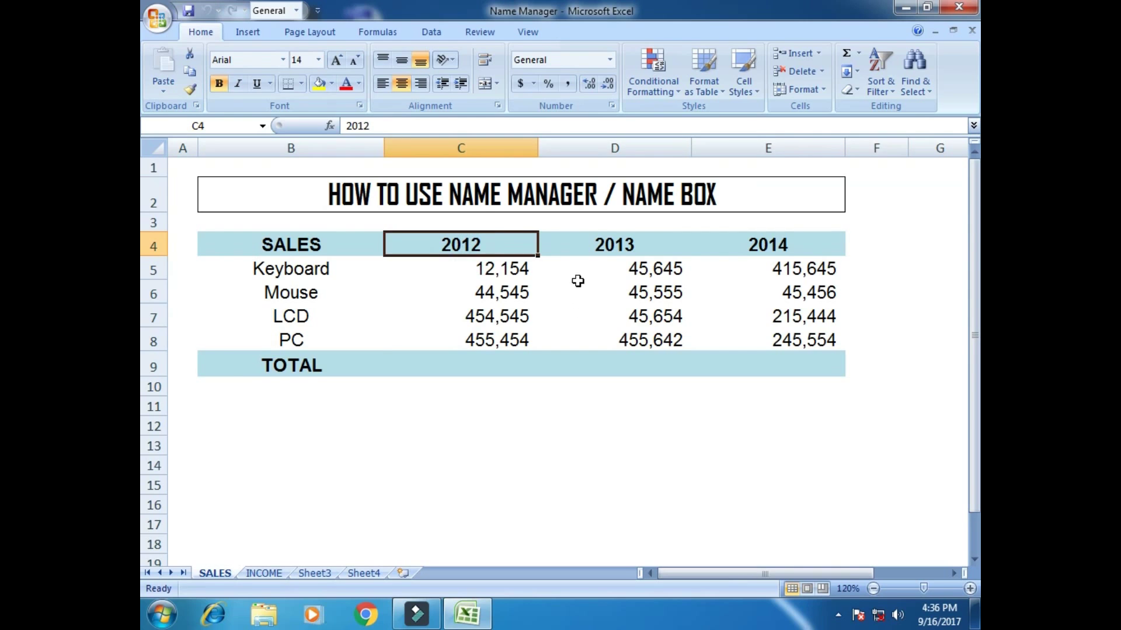
pyautogui.click(610, 250)
pyautogui.click(758, 247)
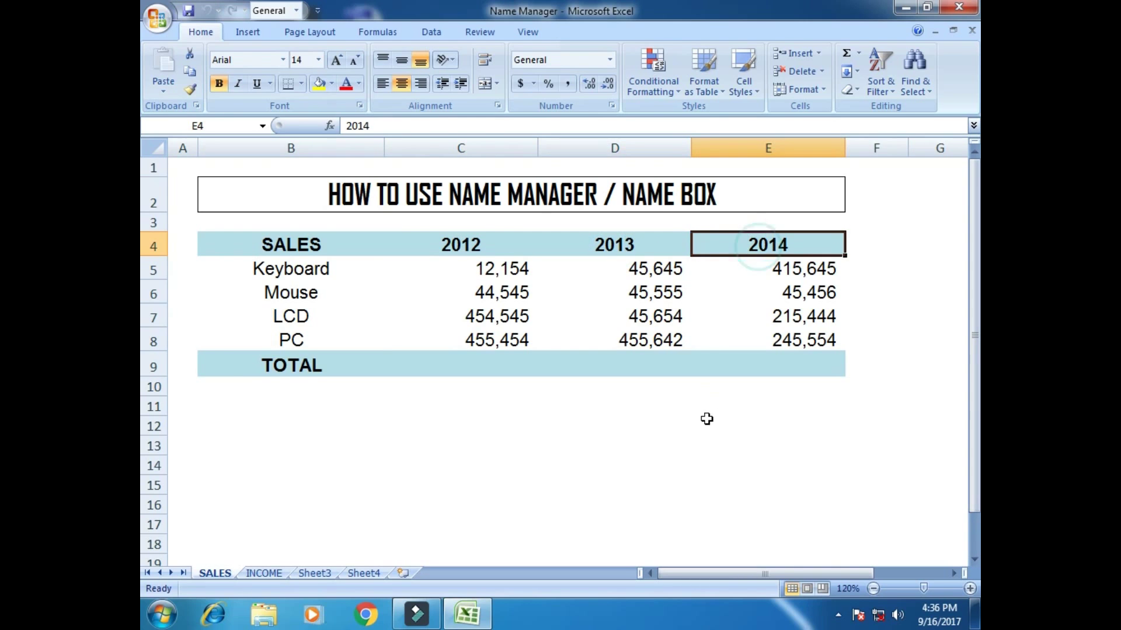
pyautogui.click(487, 444)
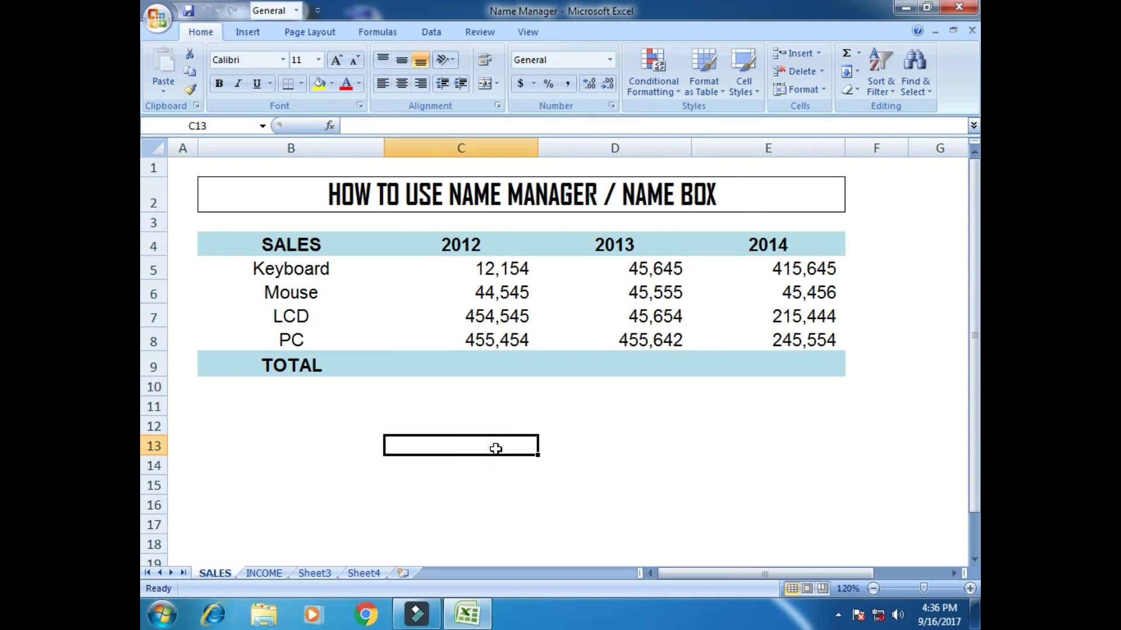
pyautogui.moveTo(507, 270); pyautogui.dragTo(505, 341)
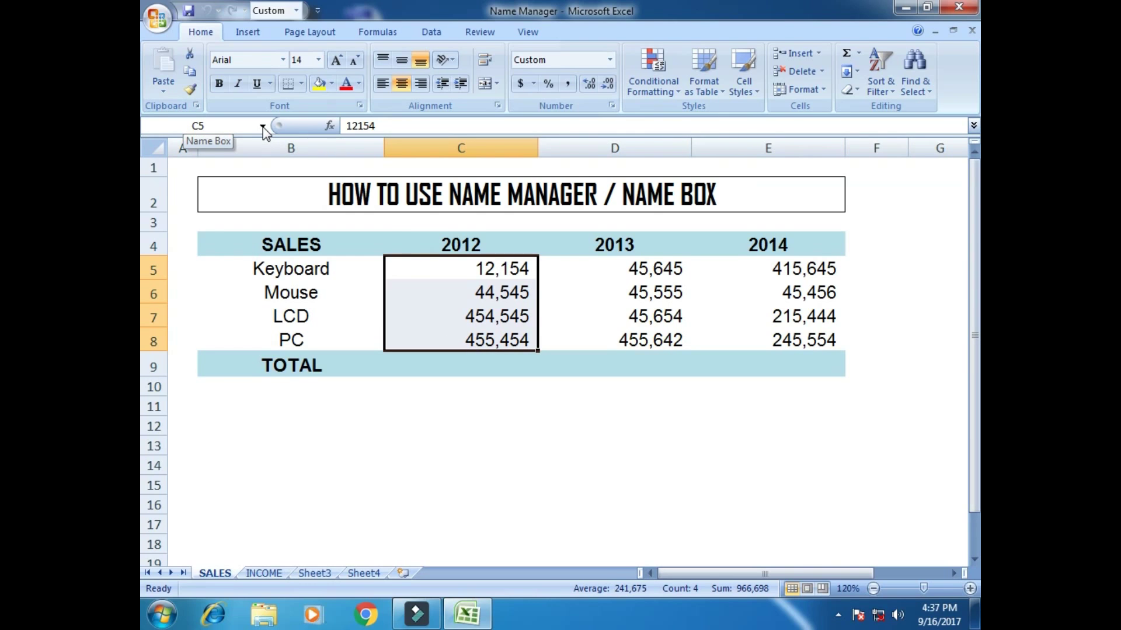
# Name the selected range C5:C8 'sales2012' in the Name Box
pyautogui.click(226, 126)
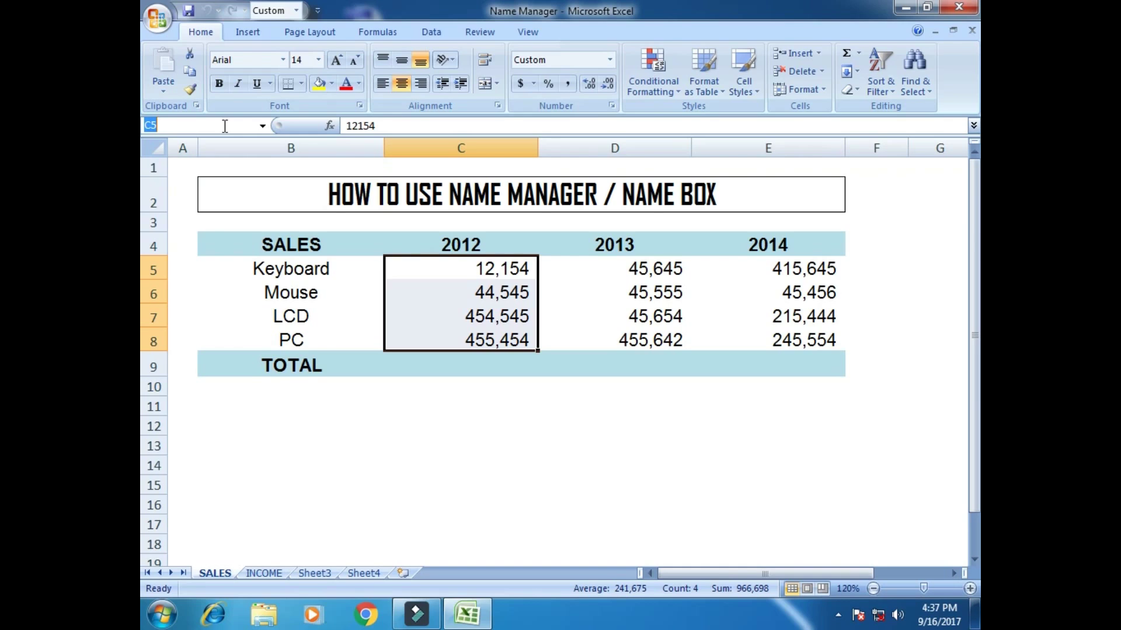
pyautogui.write('sales')
pyautogui.write('2012')
pyautogui.press('Return')
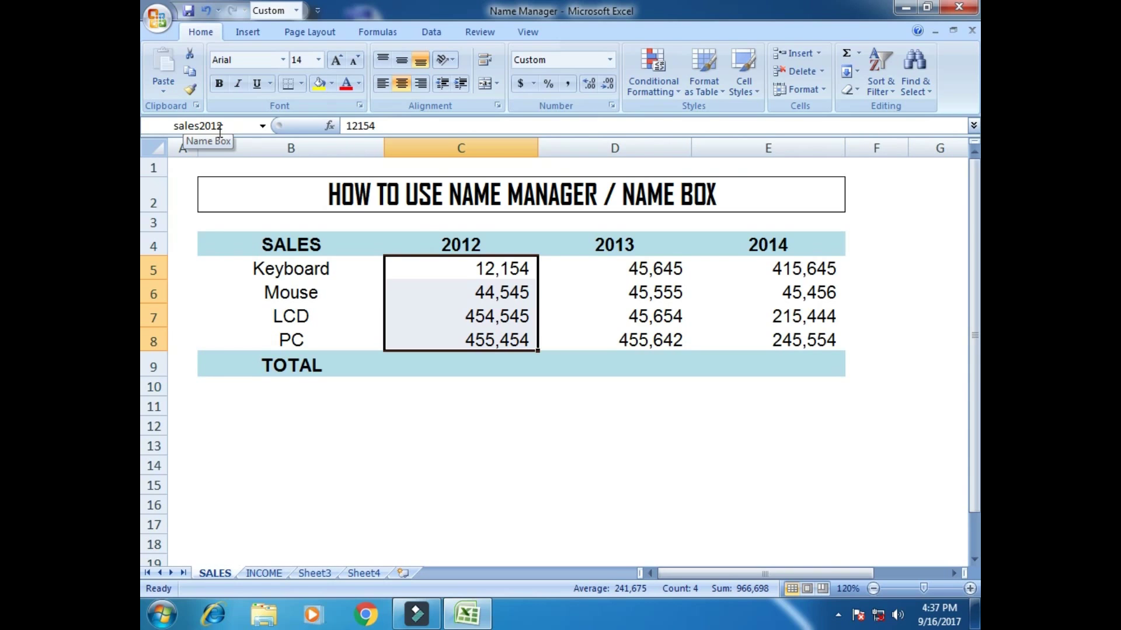
# Name the 2013 figures D5:D8 'sales2013' in the Name Box
pyautogui.click(598, 291)
pyautogui.moveTo(623, 269); pyautogui.dragTo(626, 340)
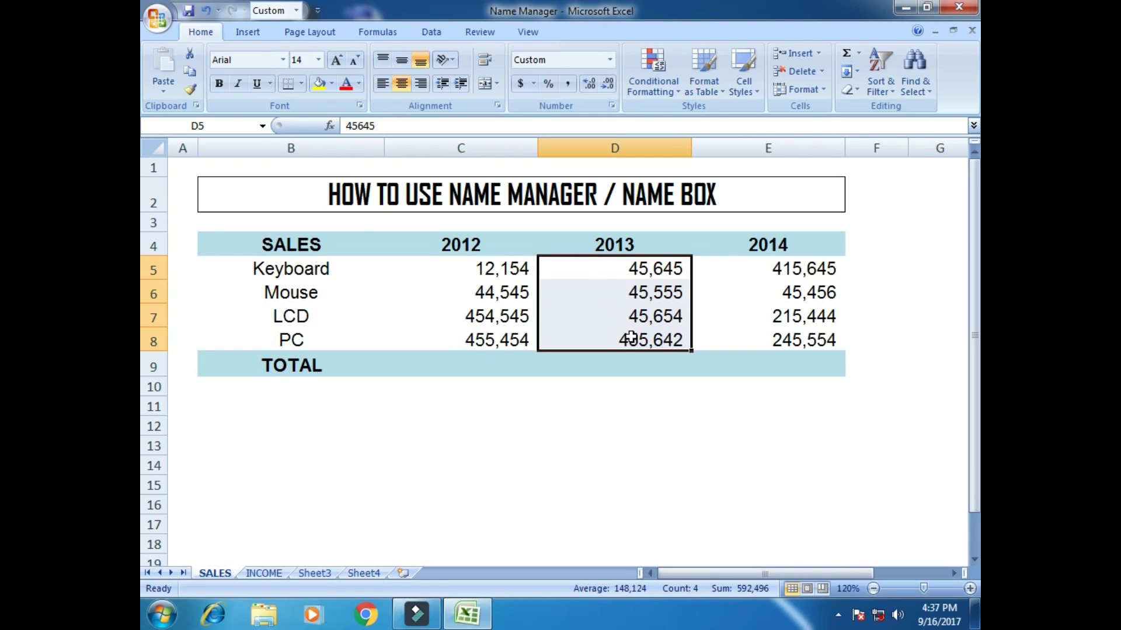
pyautogui.click(229, 133)
pyautogui.write('sal')
pyautogui.write('es201')
pyautogui.write('3')
pyautogui.press('Return')
# Name the 2014 figures E5:E8 'sales2014' in the Name Box
pyautogui.moveTo(761, 270); pyautogui.dragTo(771, 340)
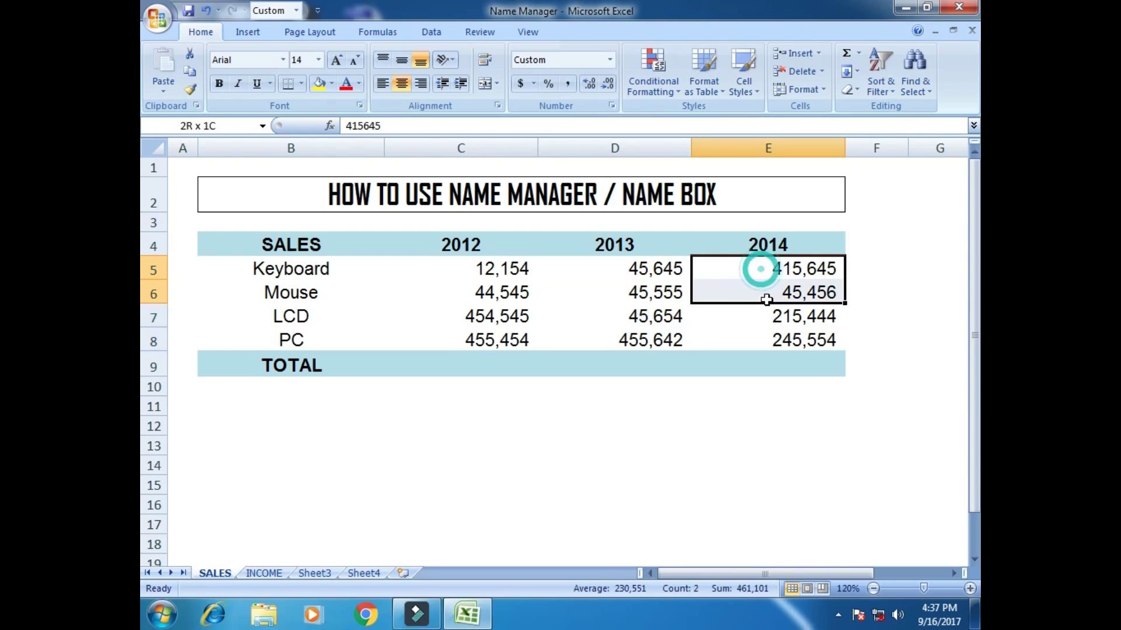
pyautogui.click(223, 125)
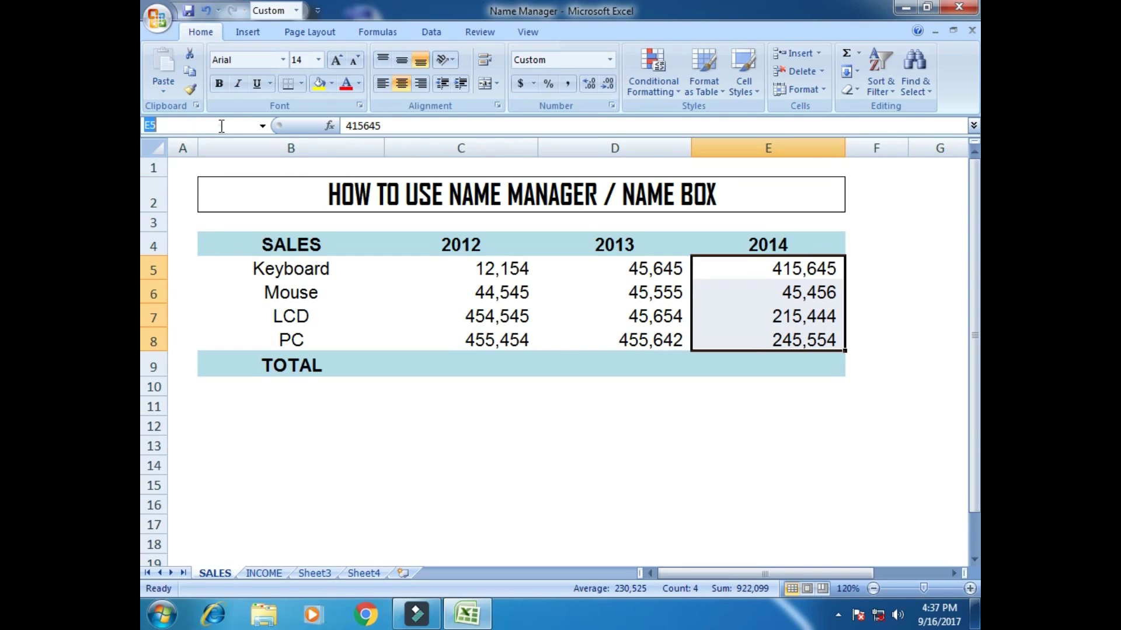
pyautogui.write('sa')
pyautogui.write('les2014')
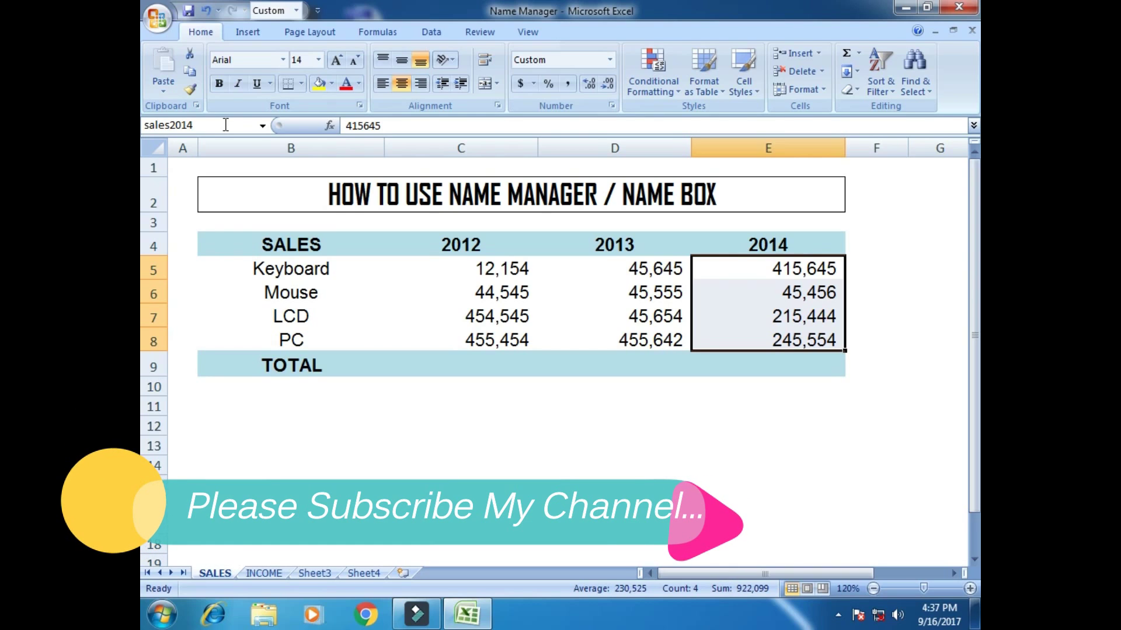
pyautogui.press('Return')
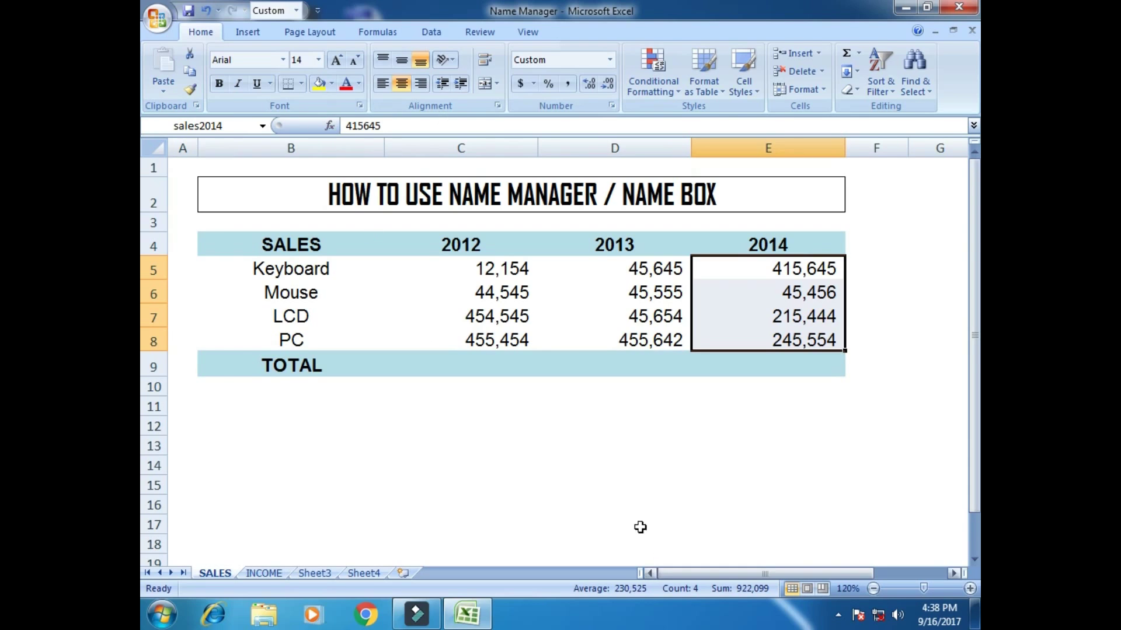
# Highlight each year's column from its figures down to the TOTAL row
pyautogui.click(581, 467)
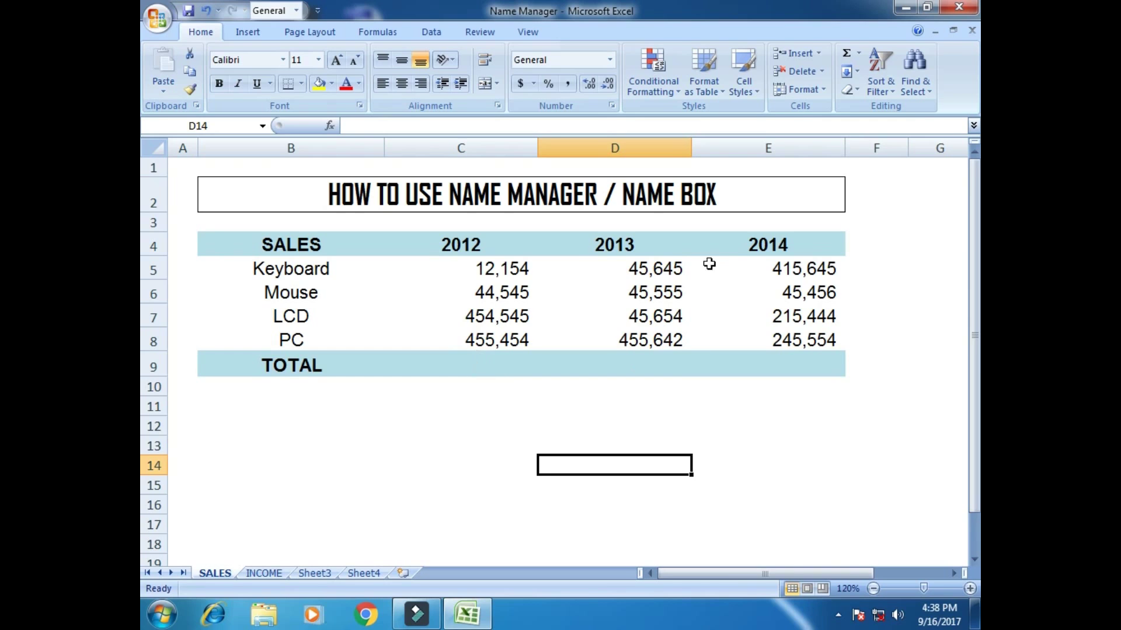
pyautogui.moveTo(502, 272); pyautogui.dragTo(500, 353)
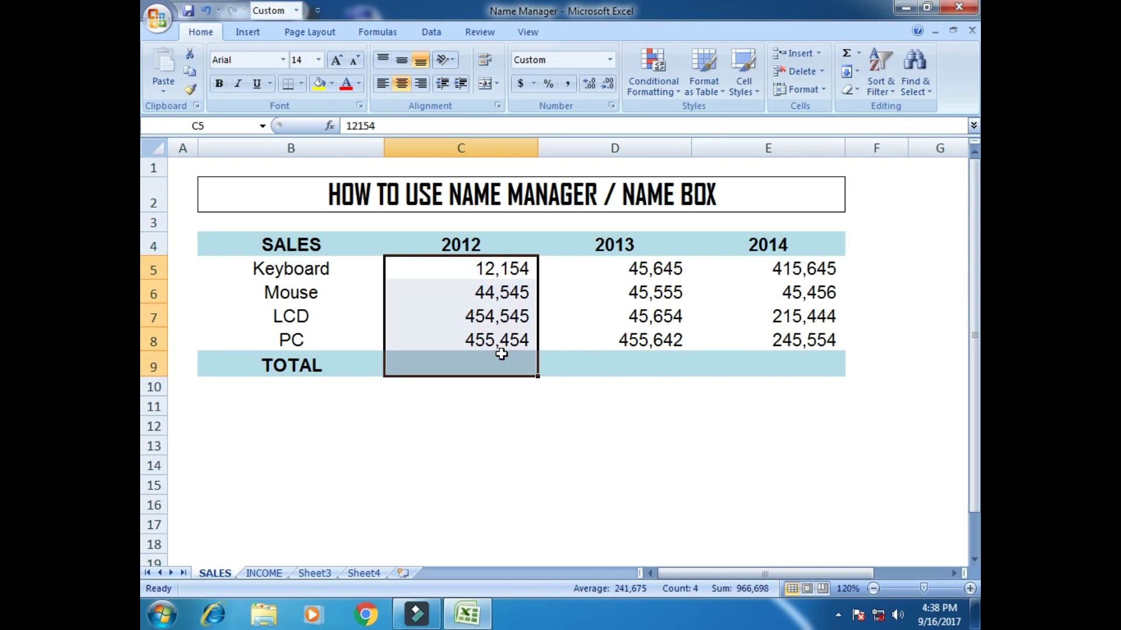
pyautogui.moveTo(636, 266); pyautogui.dragTo(638, 355)
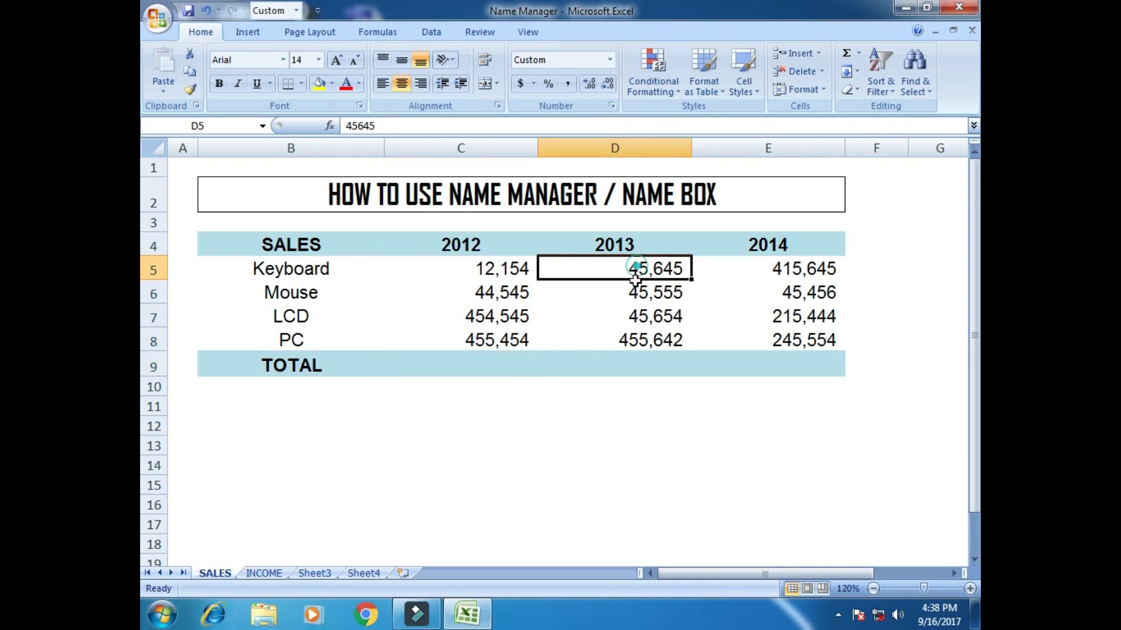
pyautogui.moveTo(757, 266); pyautogui.dragTo(728, 358)
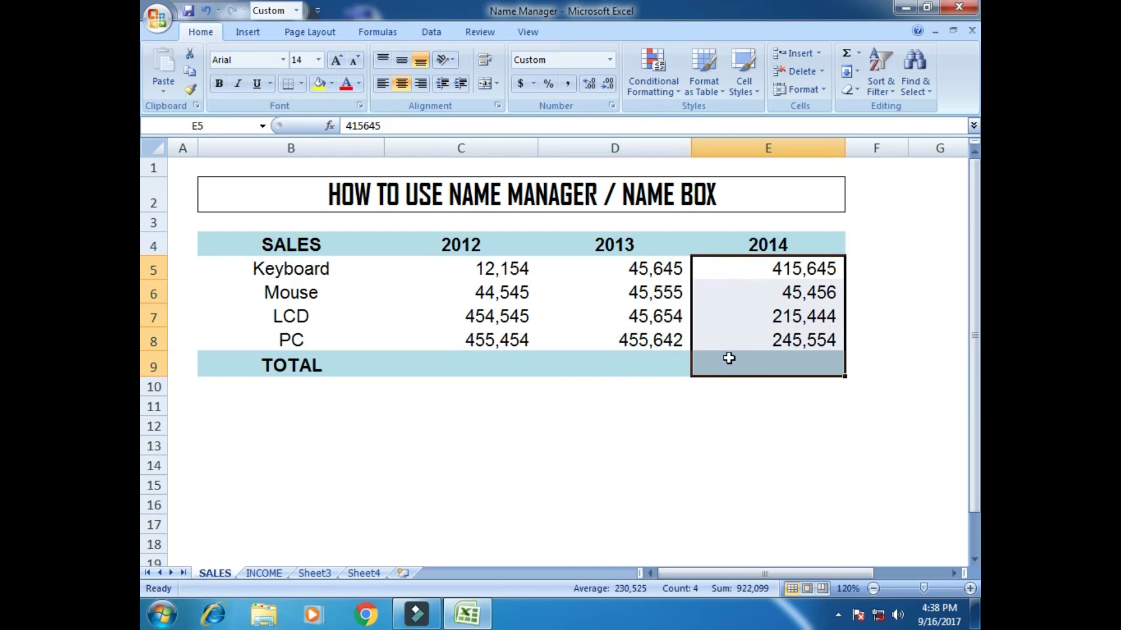
pyautogui.click(597, 392)
# On Sheet4, enter 2012, 2013 and 2014 in cells E5:E7
pyautogui.click(368, 573)
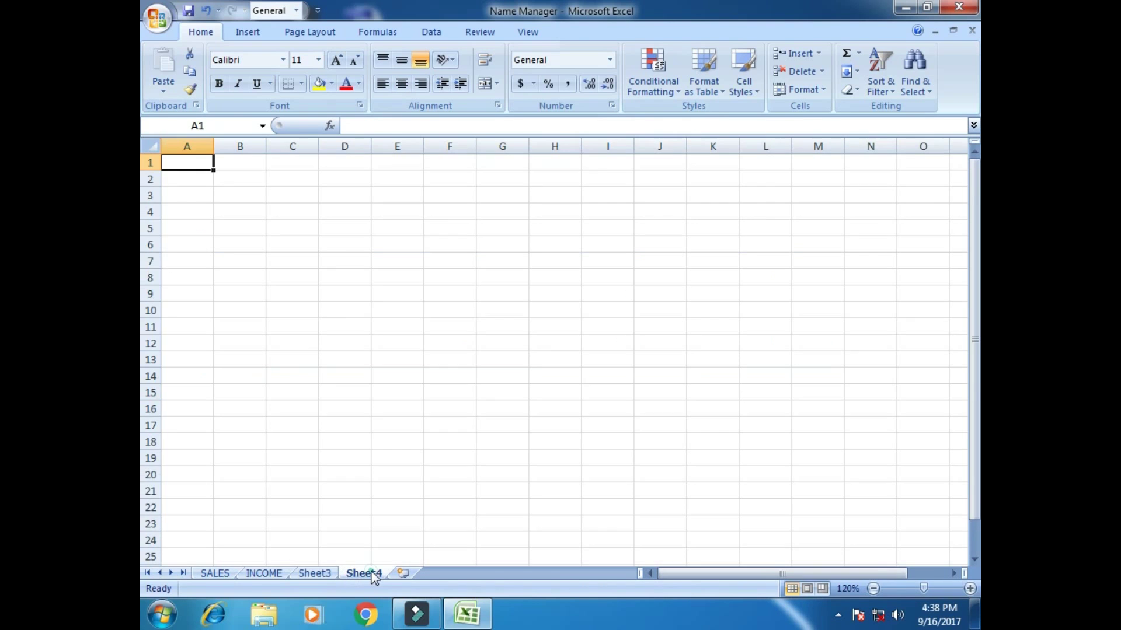
pyautogui.click(403, 228)
pyautogui.write('2')
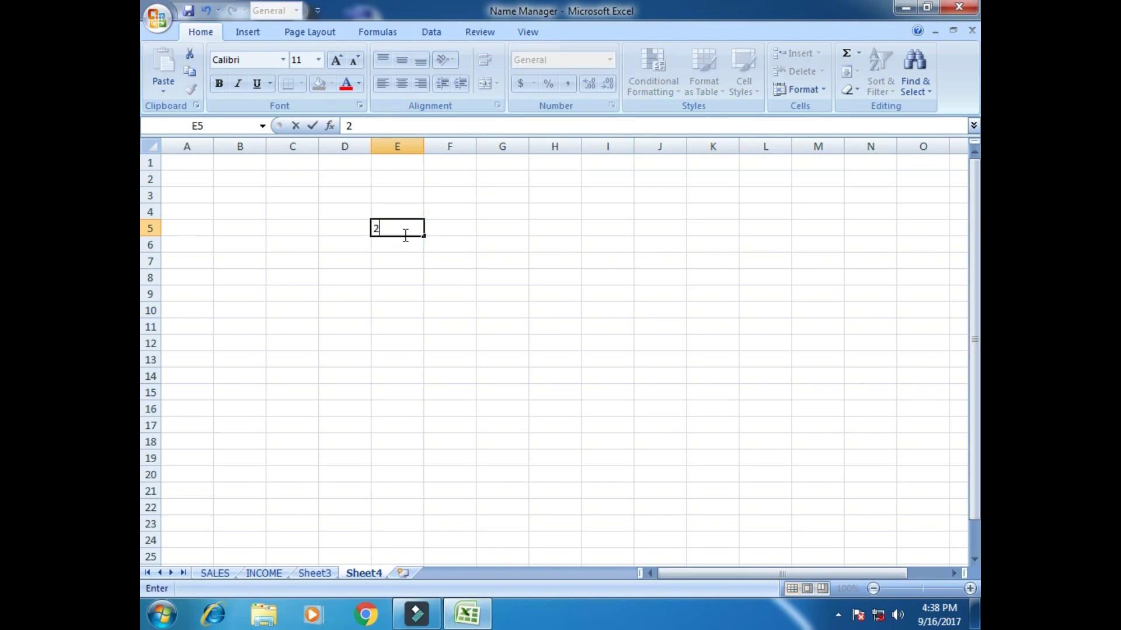
pyautogui.write('012')
pyautogui.press('Return')
pyautogui.write('12')
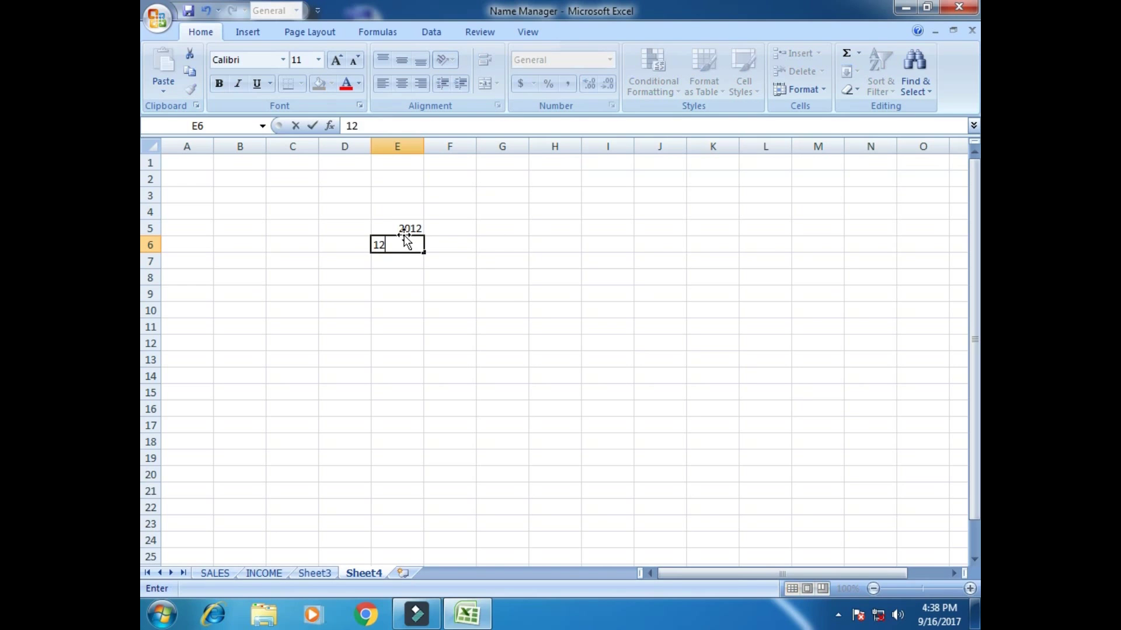
pyautogui.press('BackSpace')
pyautogui.press('BackSpace')
pyautogui.write('2013')
pyautogui.press('Return')
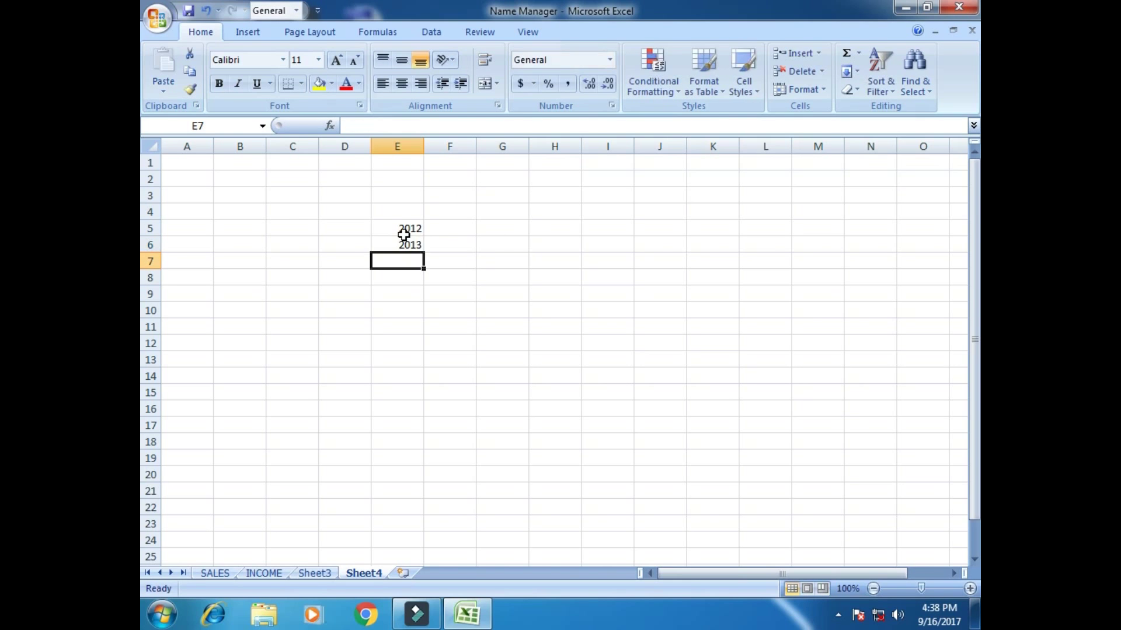
pyautogui.write('2014')
pyautogui.press('Return')
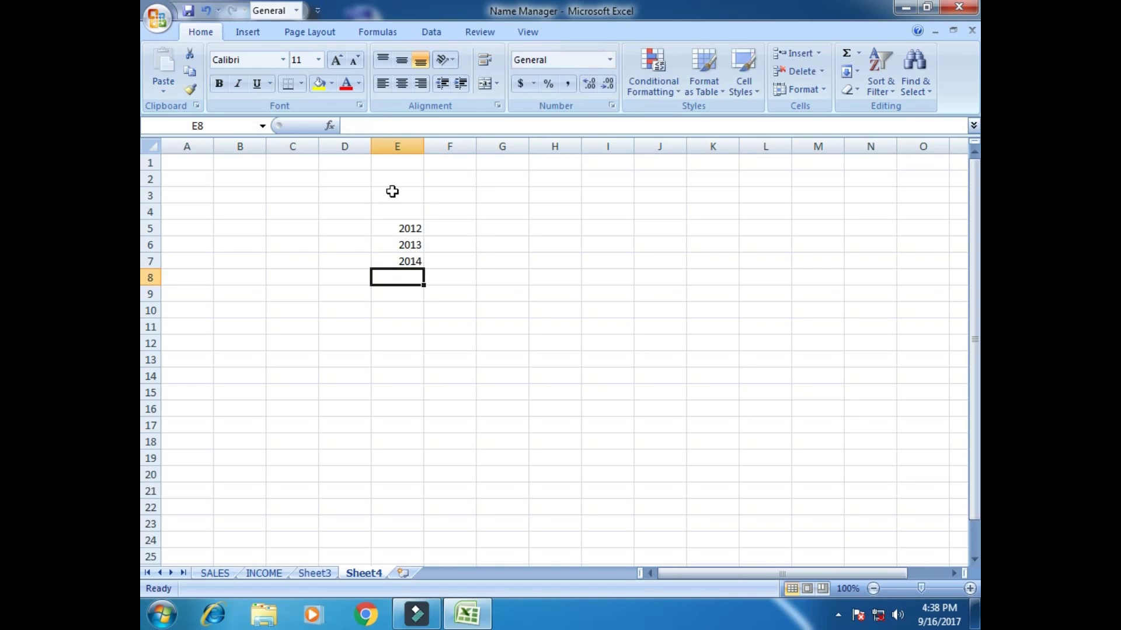
# Zoom Sheet4 to 150% and select cell F5 for the 2012 total
pyautogui.click(970, 588)
pyautogui.click(970, 588)
pyautogui.click(970, 589)
pyautogui.click(970, 589)
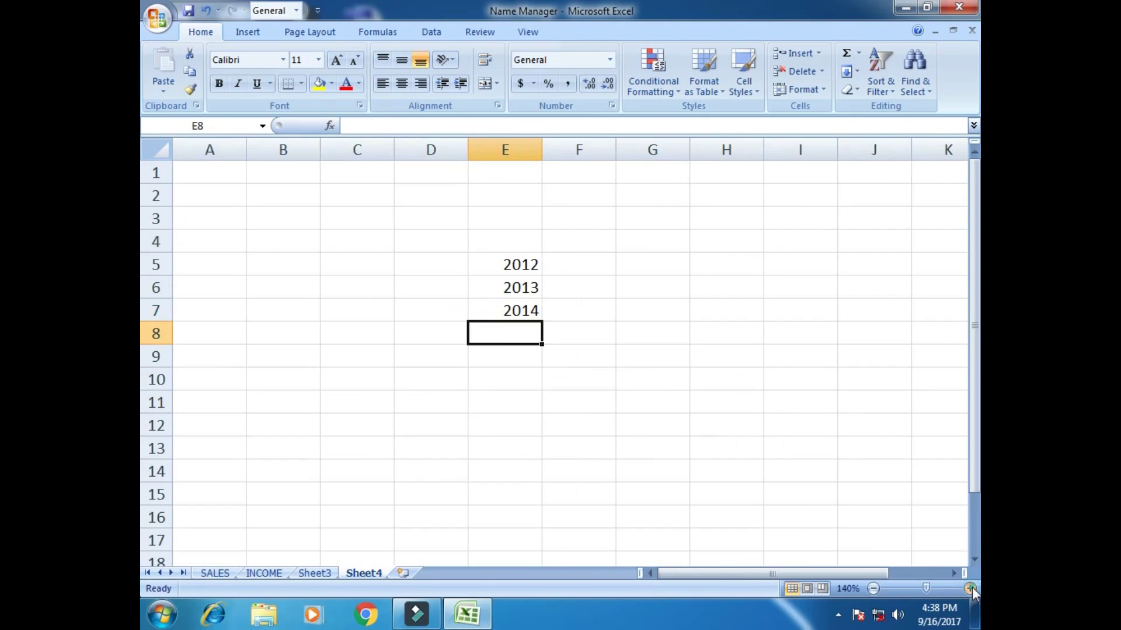
pyautogui.click(970, 589)
pyautogui.click(607, 275)
pyautogui.click(671, 270)
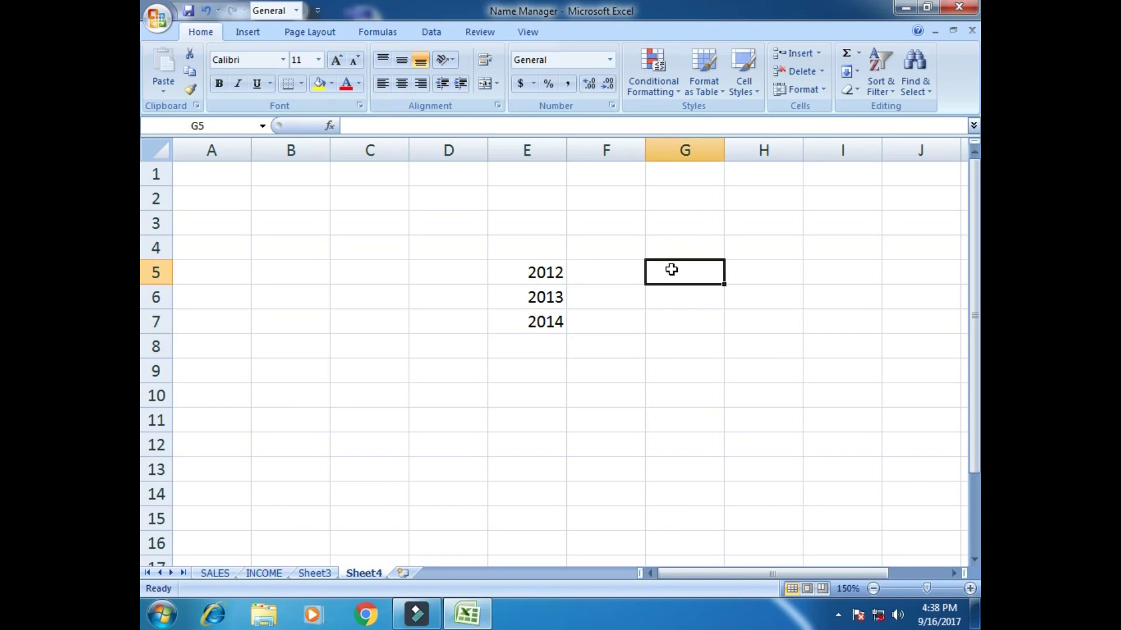
pyautogui.click(623, 290)
pyautogui.click(640, 270)
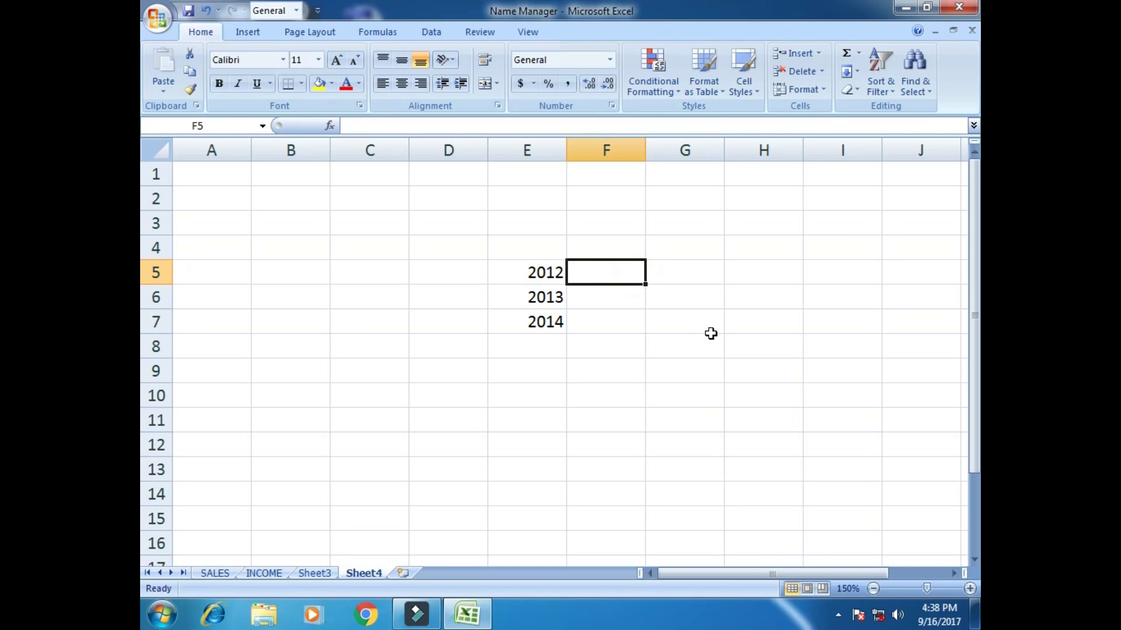
# Enter =SUM(sales2012) in F5 using the AutoComplete name list
pyautogui.write('=')
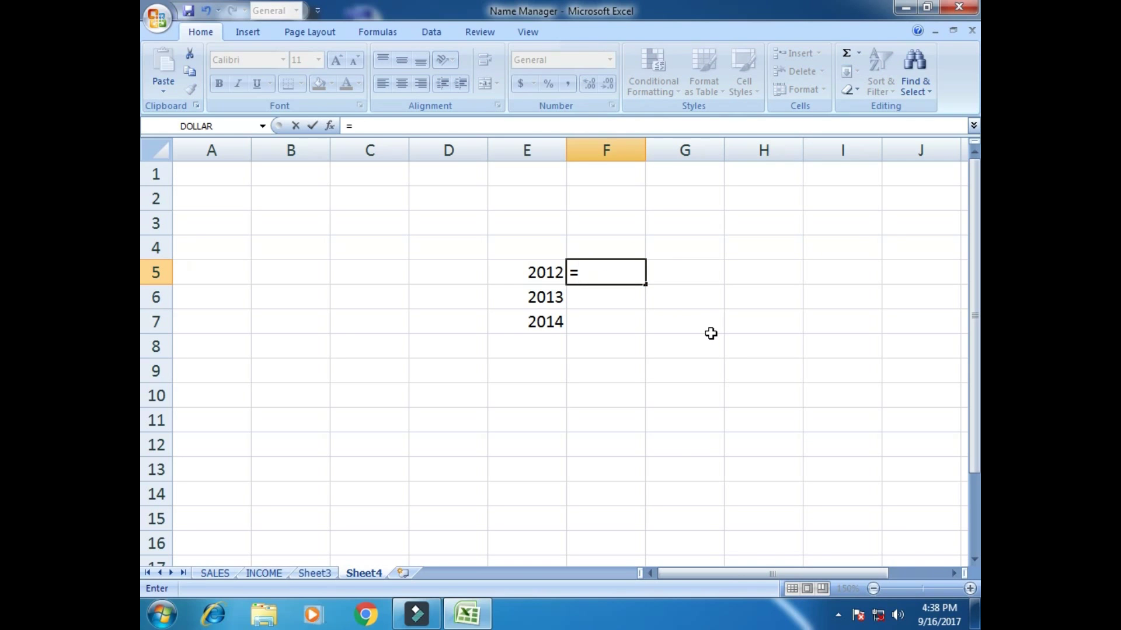
pyautogui.write('sum')
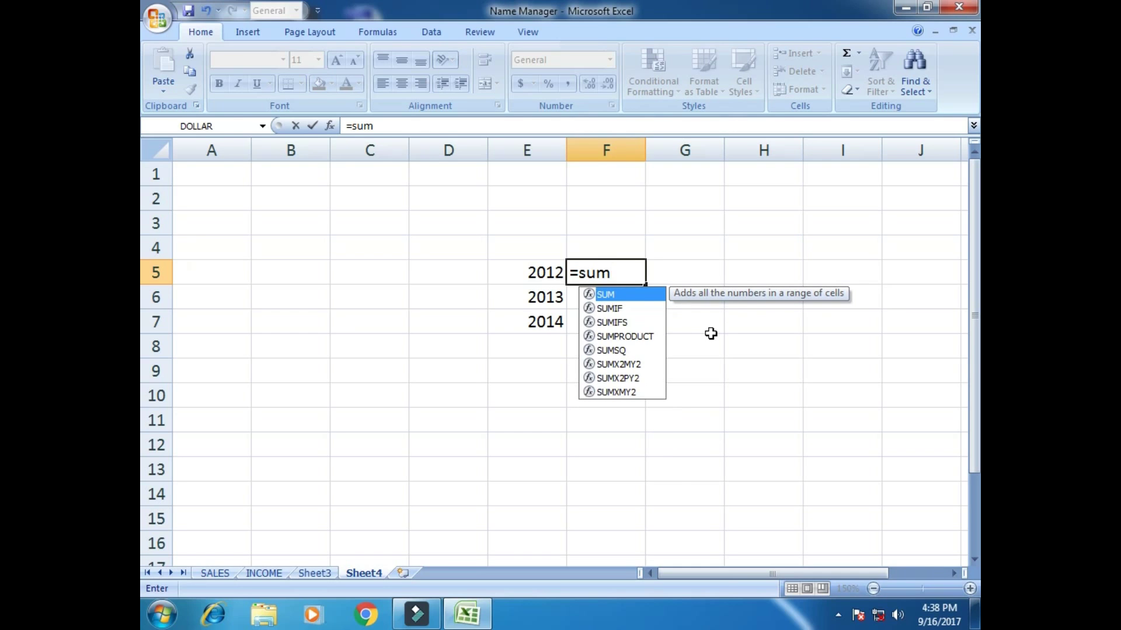
pyautogui.press('Tab')
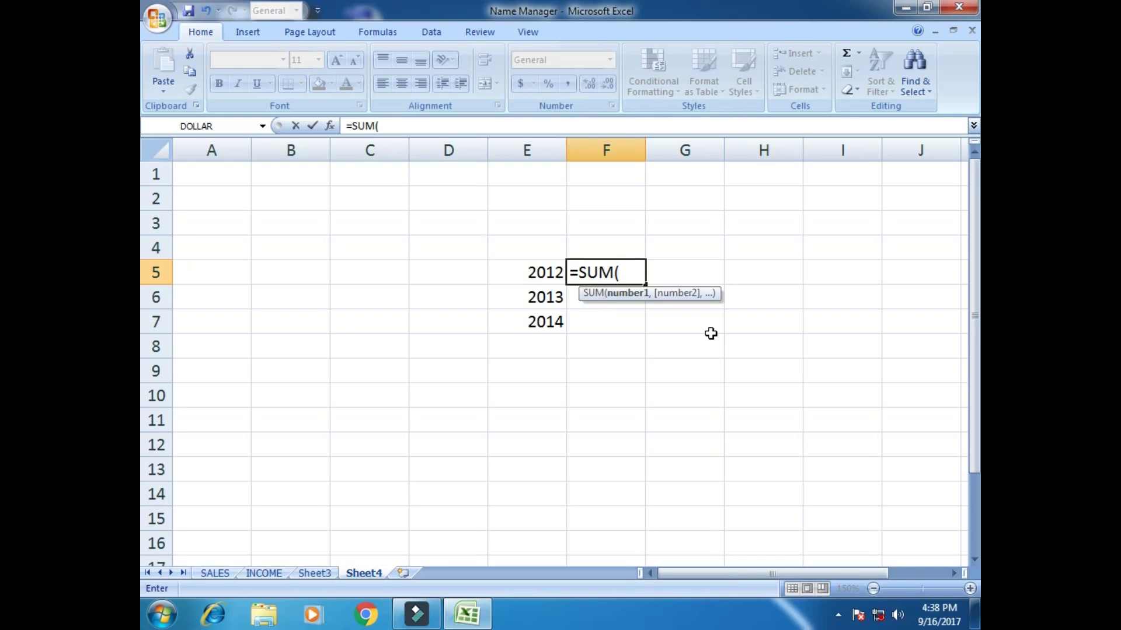
pyautogui.write('s')
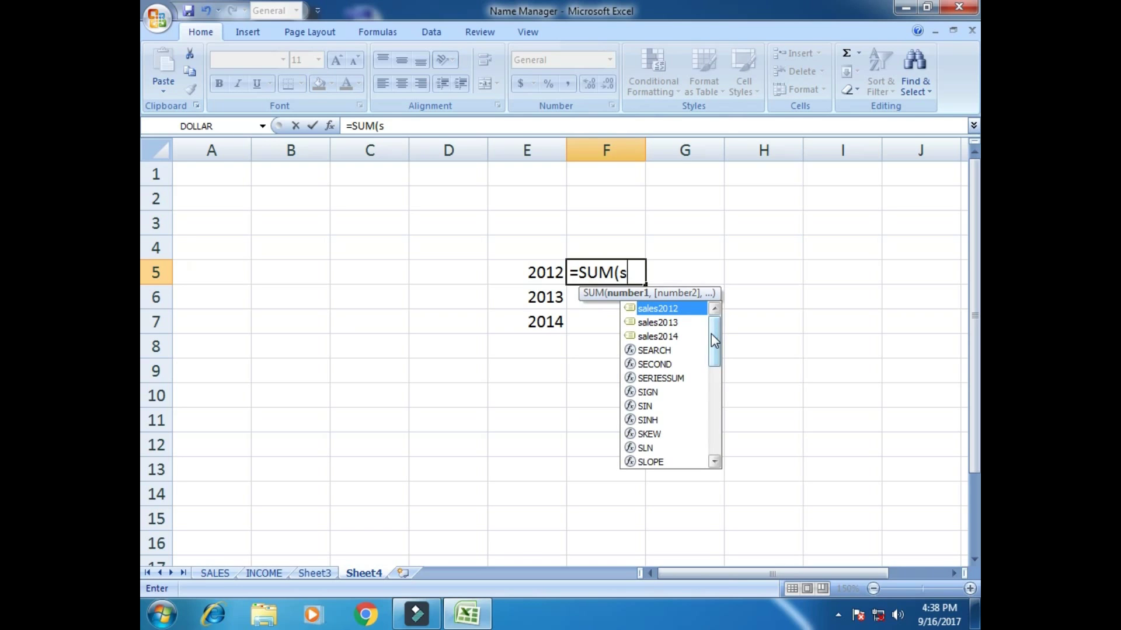
pyautogui.write('ales')
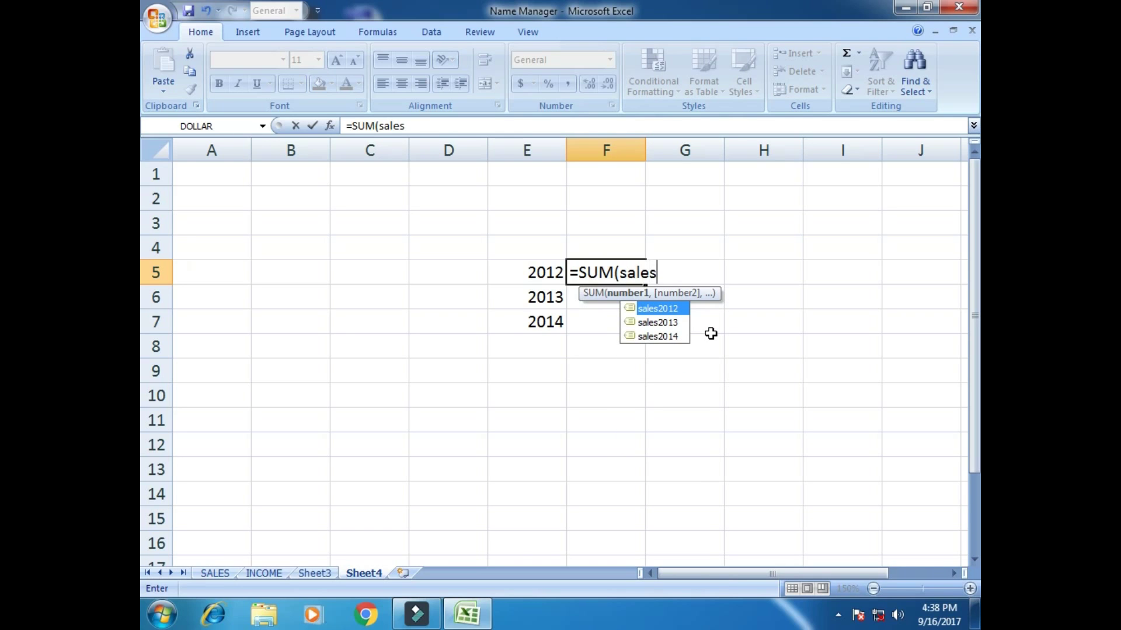
pyautogui.press('Down')
pyautogui.press('Up')
pyautogui.press('Tab')
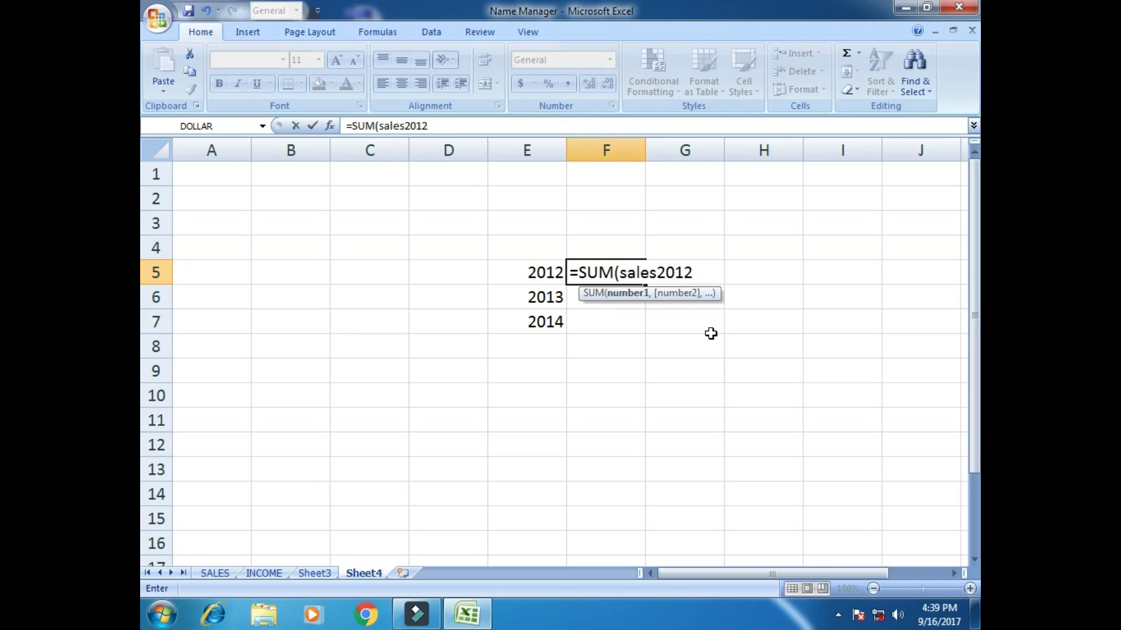
pyautogui.write(')')
pyautogui.press('Return')
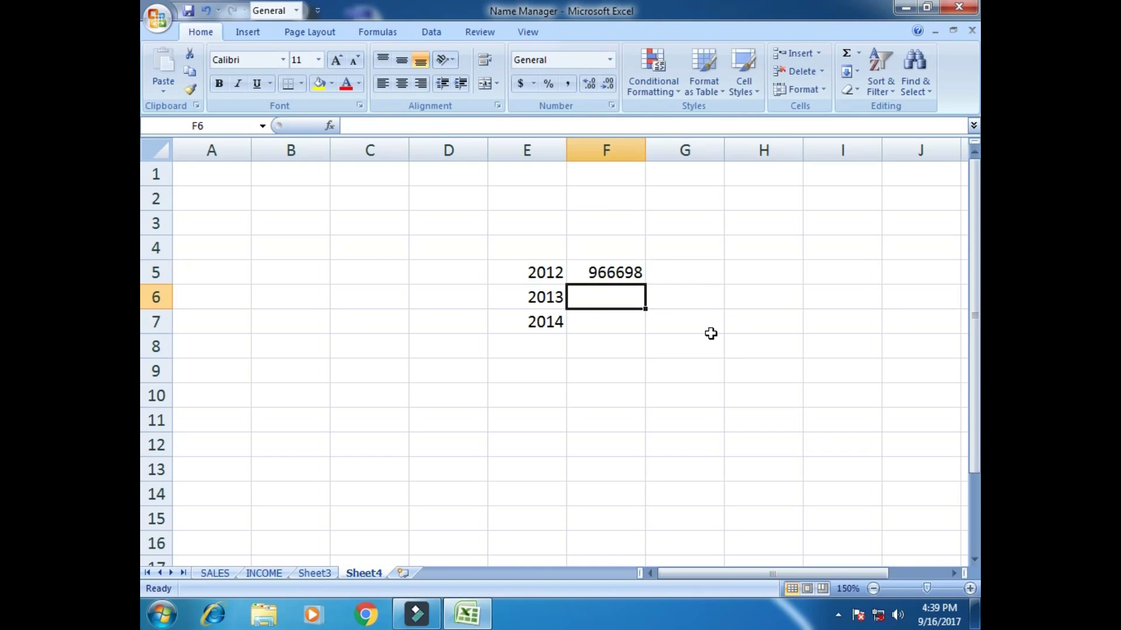
pyautogui.press('Up')
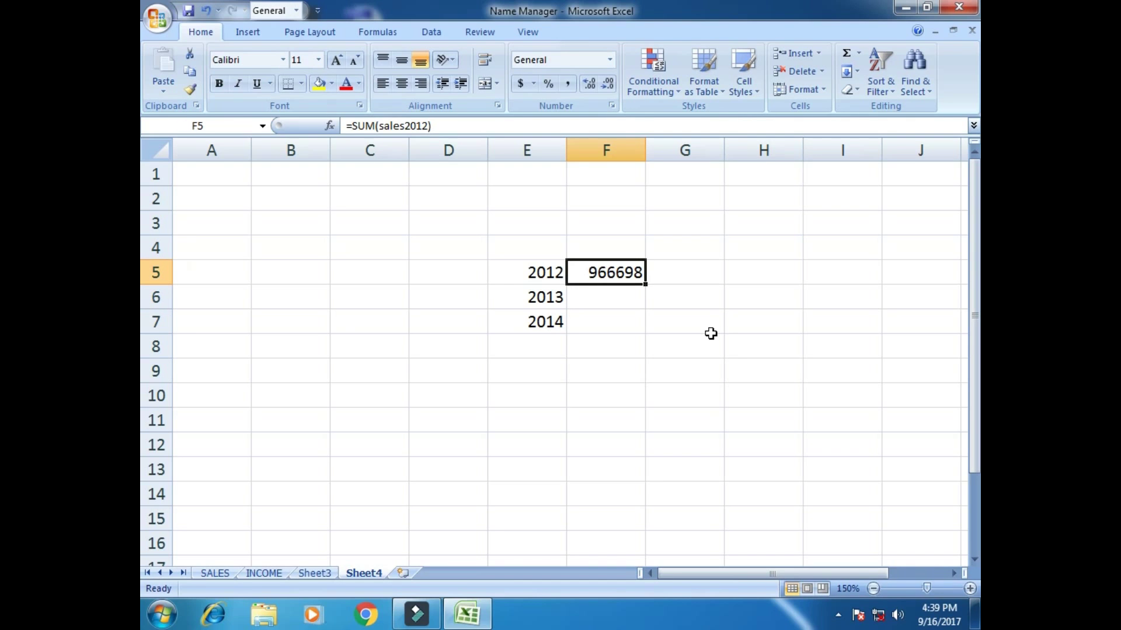
pyautogui.press('Down')
# Enter =SUM(sales2013) in F6 using AutoComplete
pyautogui.write('=')
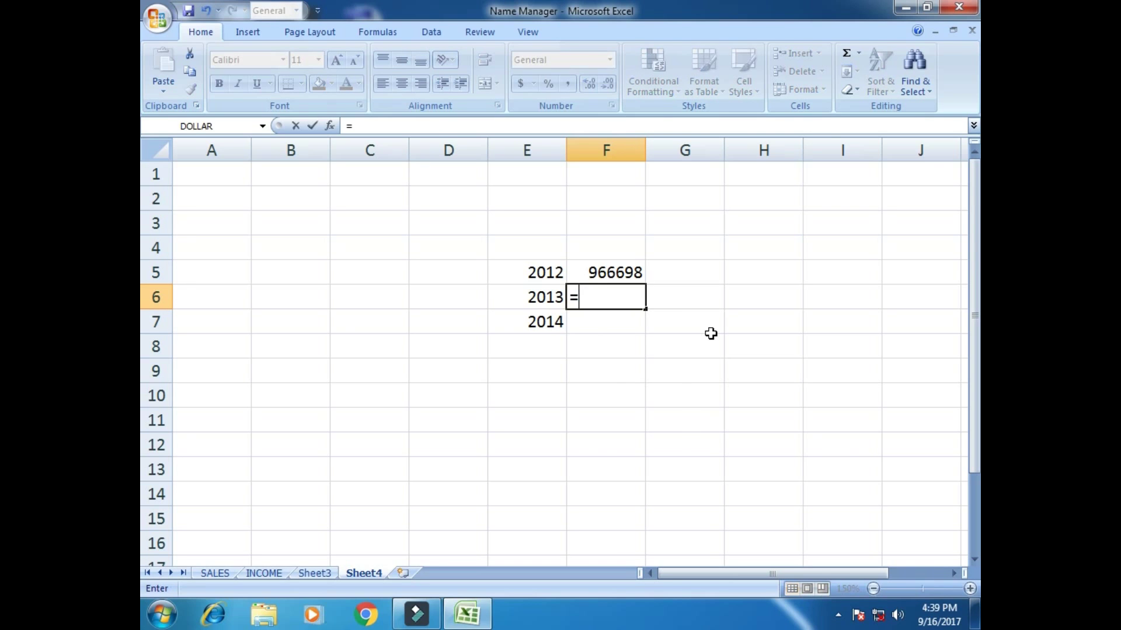
pyautogui.write('s')
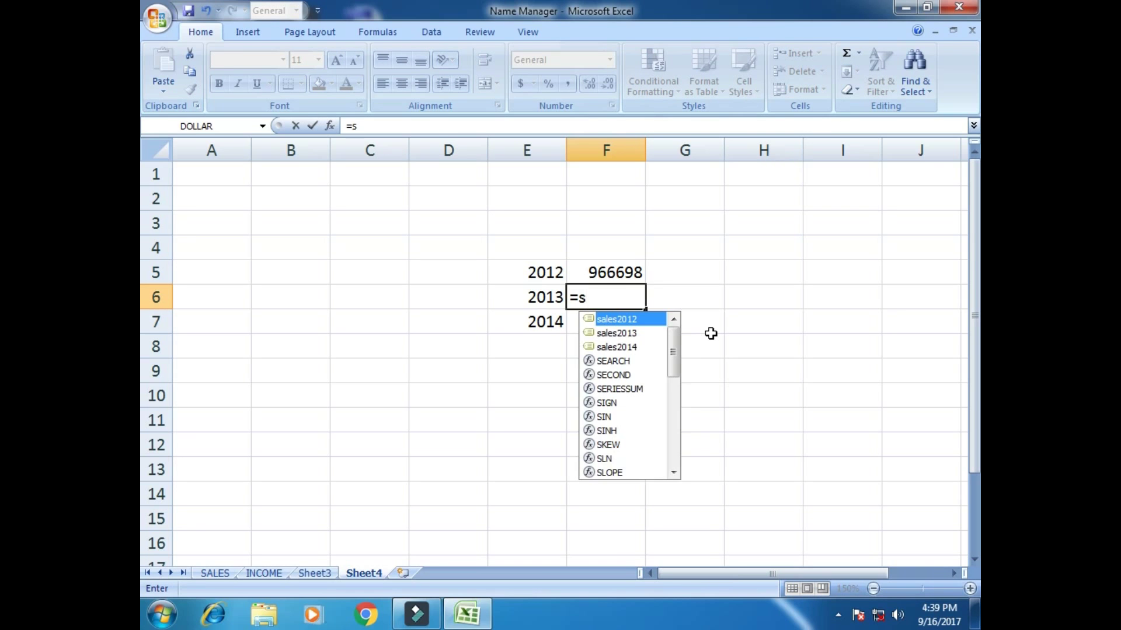
pyautogui.write('um')
pyautogui.press('Tab')
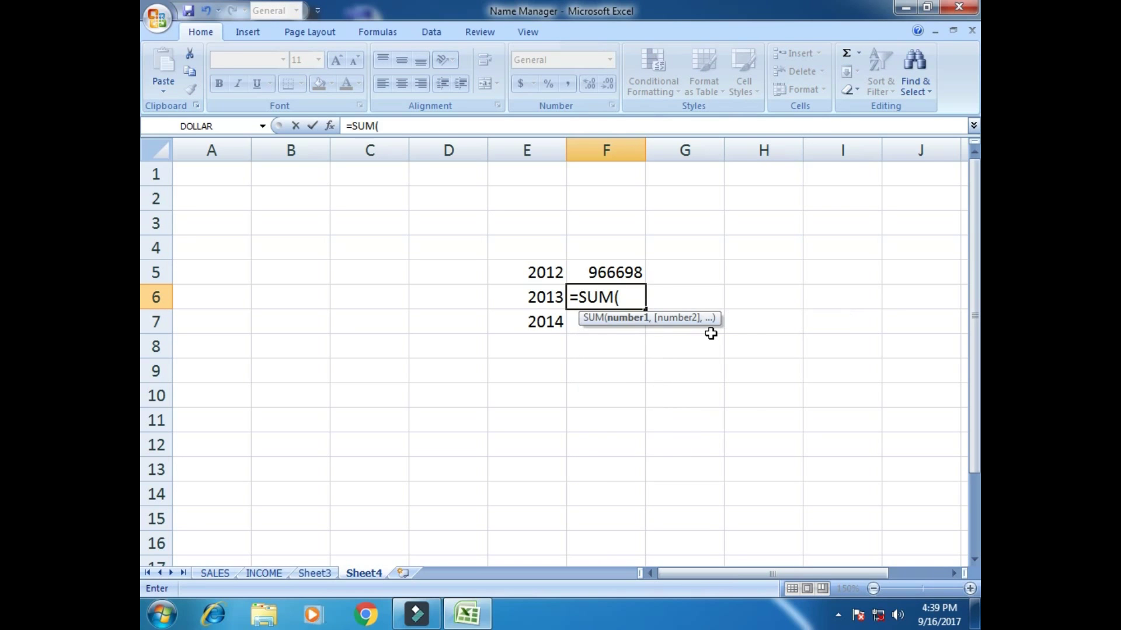
pyautogui.write('sa')
pyautogui.press('Down')
pyautogui.press('Tab')
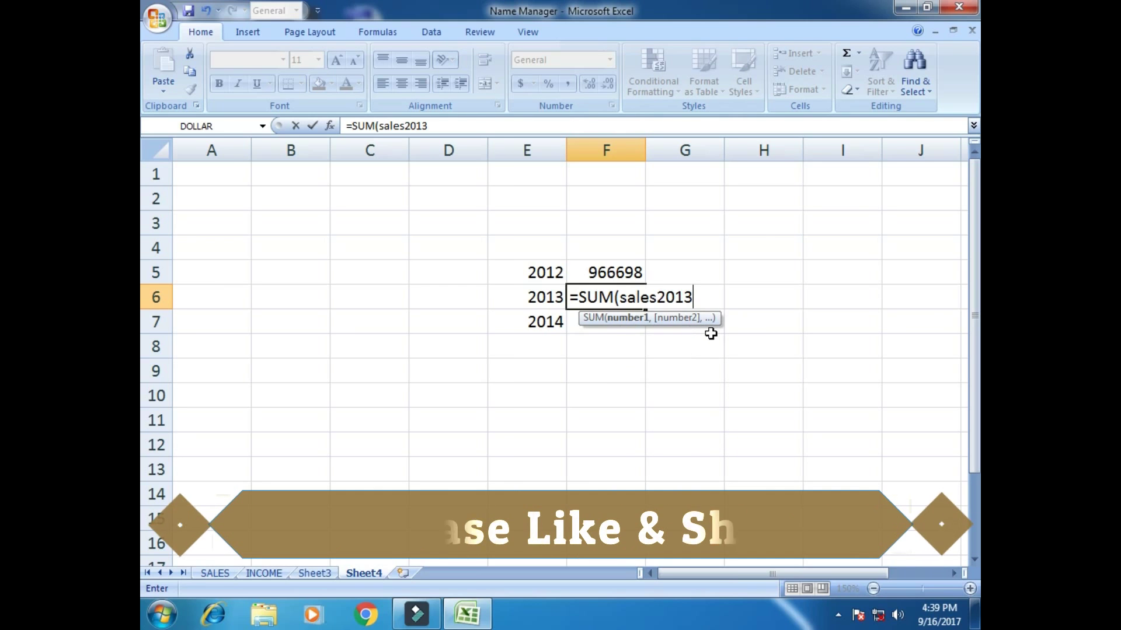
pyautogui.write(')')
pyautogui.press('Return')
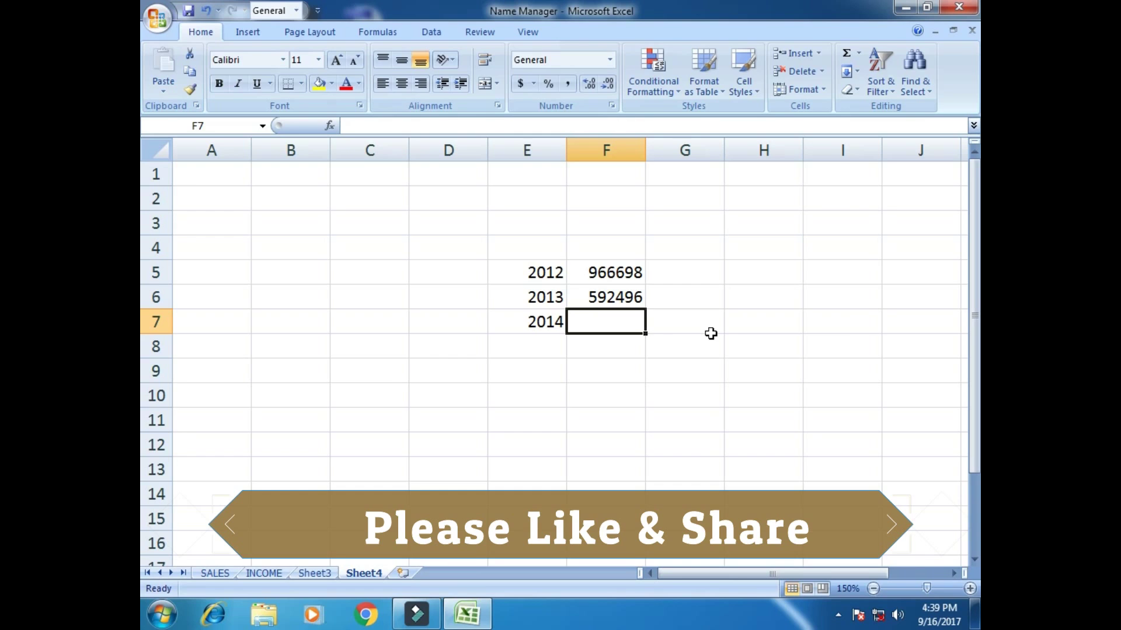
# Enter =SUM(sales2014) in F7, giving the 2014 total 922099
pyautogui.write('=su')
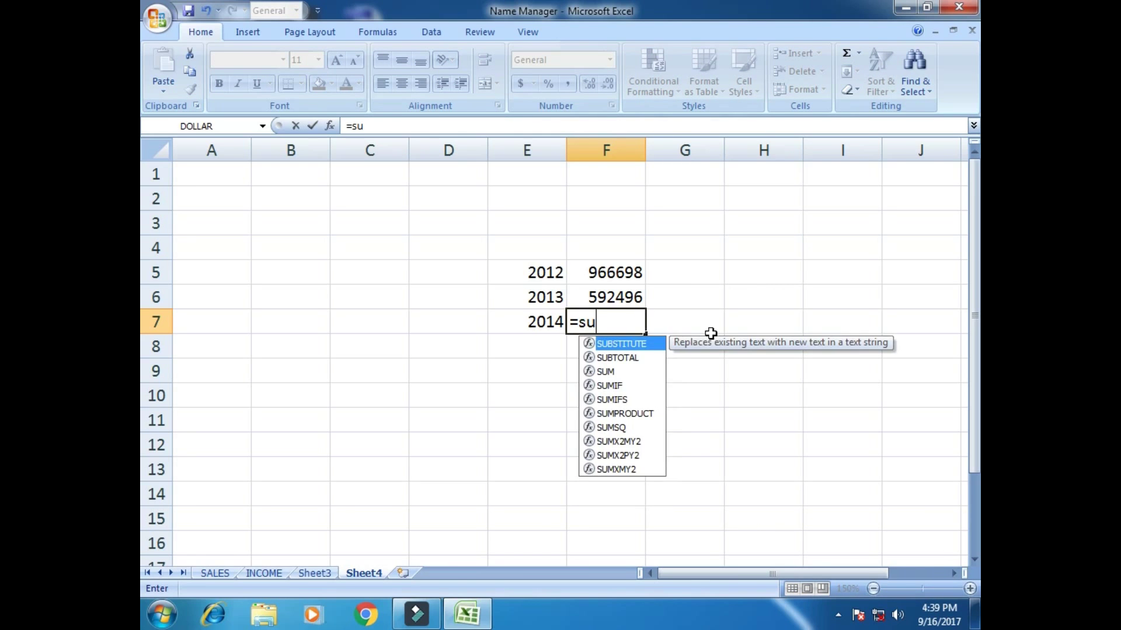
pyautogui.write('m')
pyautogui.press('Tab')
pyautogui.write('s')
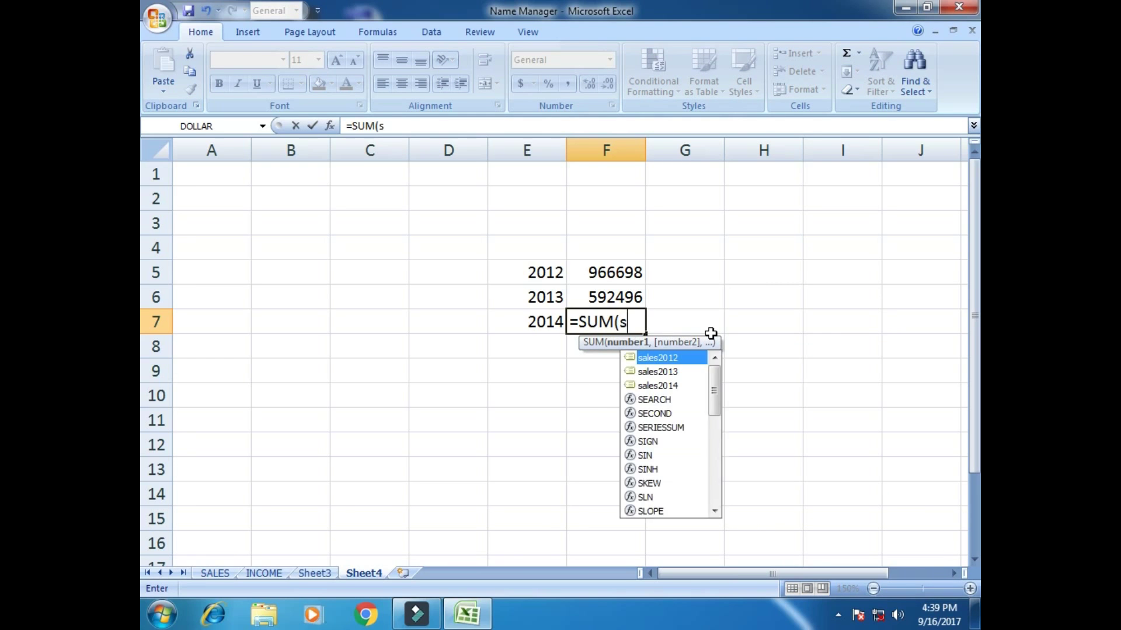
pyautogui.write('a')
pyautogui.press('Down')
pyautogui.press('Down')
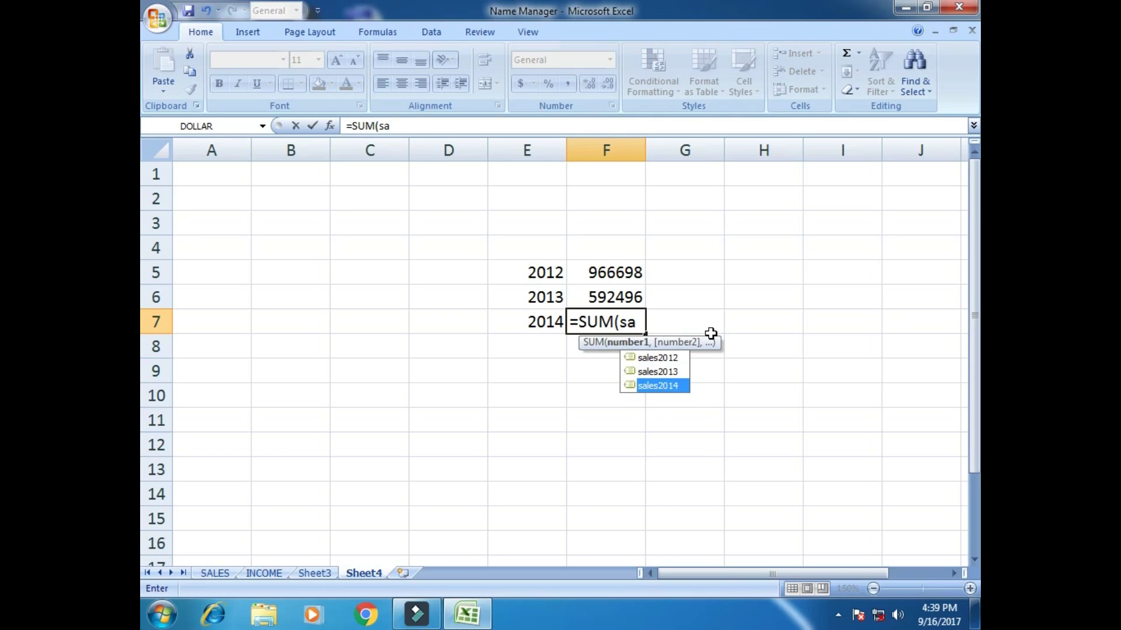
pyautogui.press('Tab')
pyautogui.write(')')
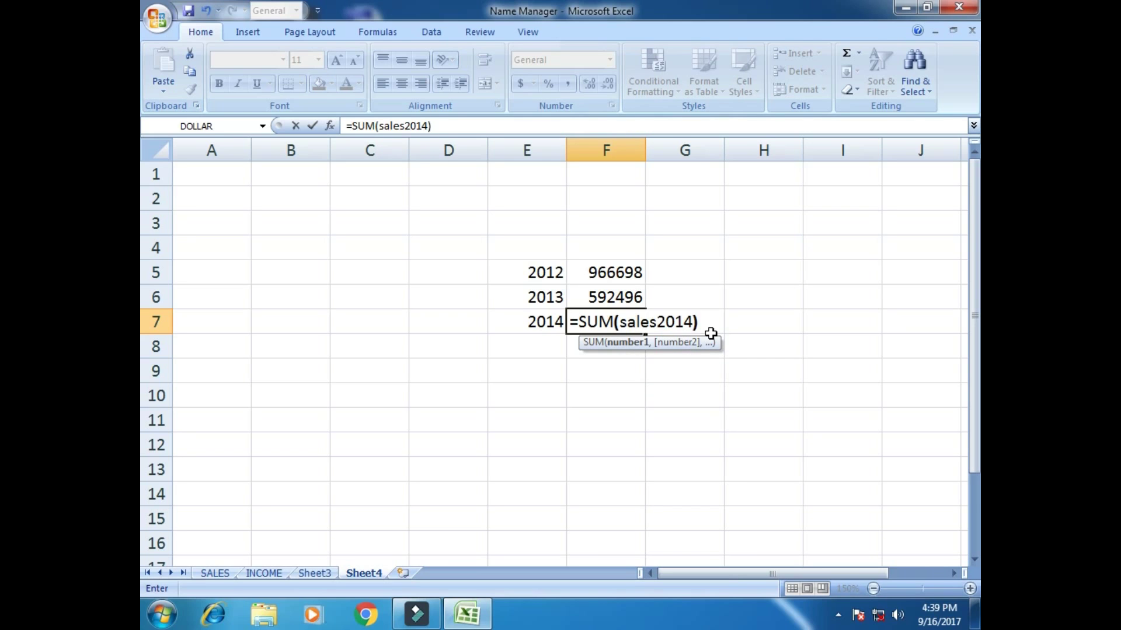
pyautogui.press('Return')
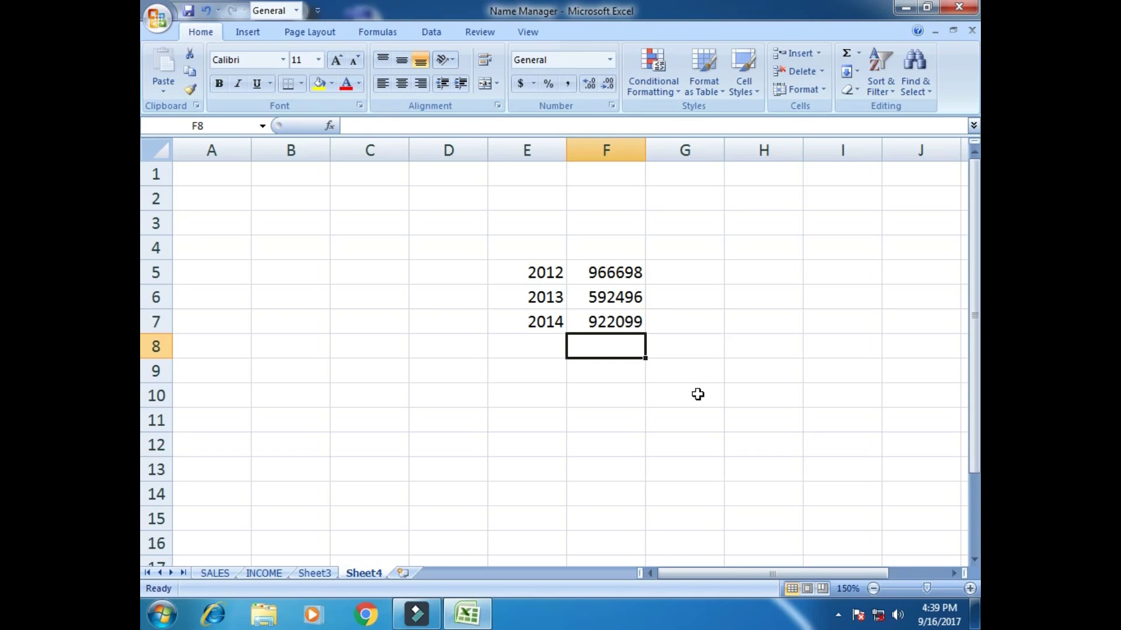
pyautogui.click(385, 338)
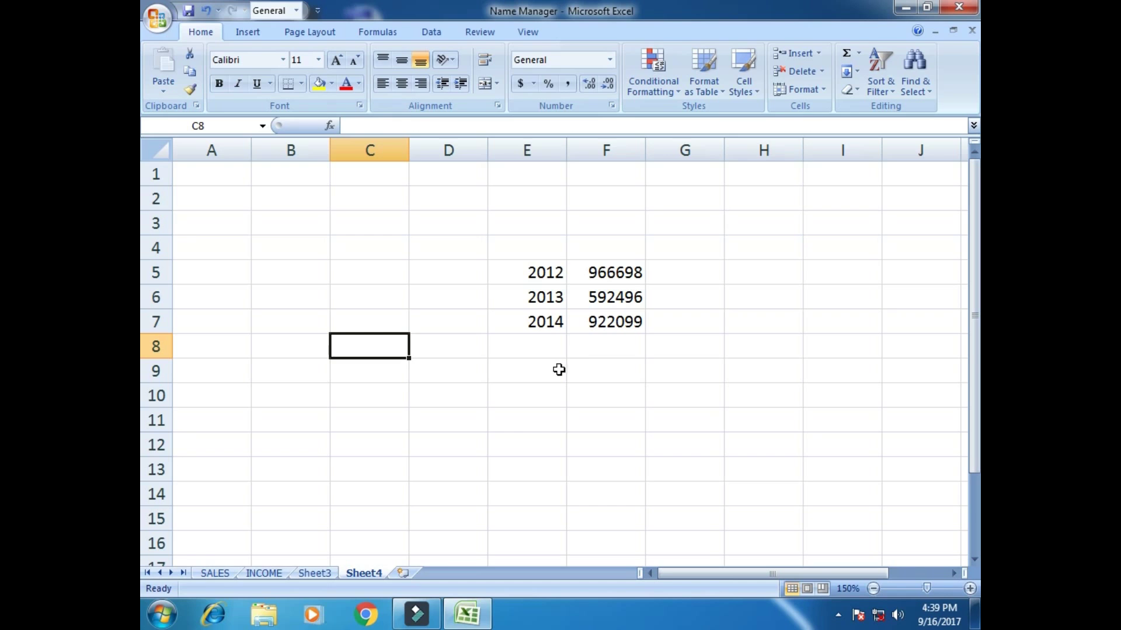
pyautogui.click(642, 352)
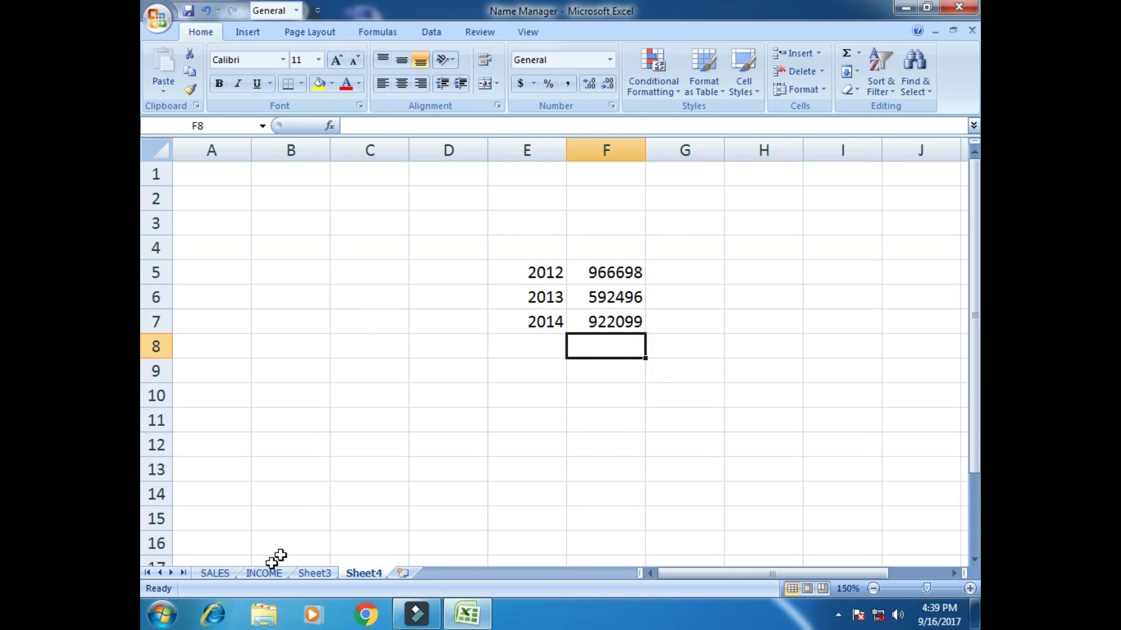
pyautogui.click(222, 578)
# On the SALES sheet, enter =SUM(sales2012) in TOTAL cell C9
pyautogui.click(503, 472)
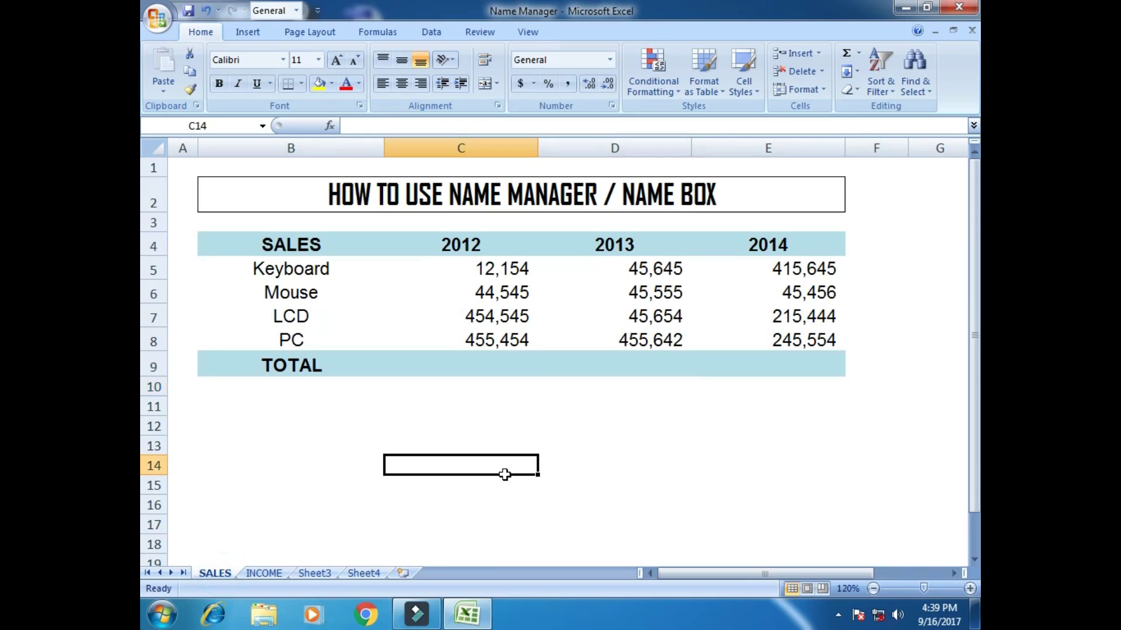
pyautogui.click(510, 264)
pyautogui.click(502, 366)
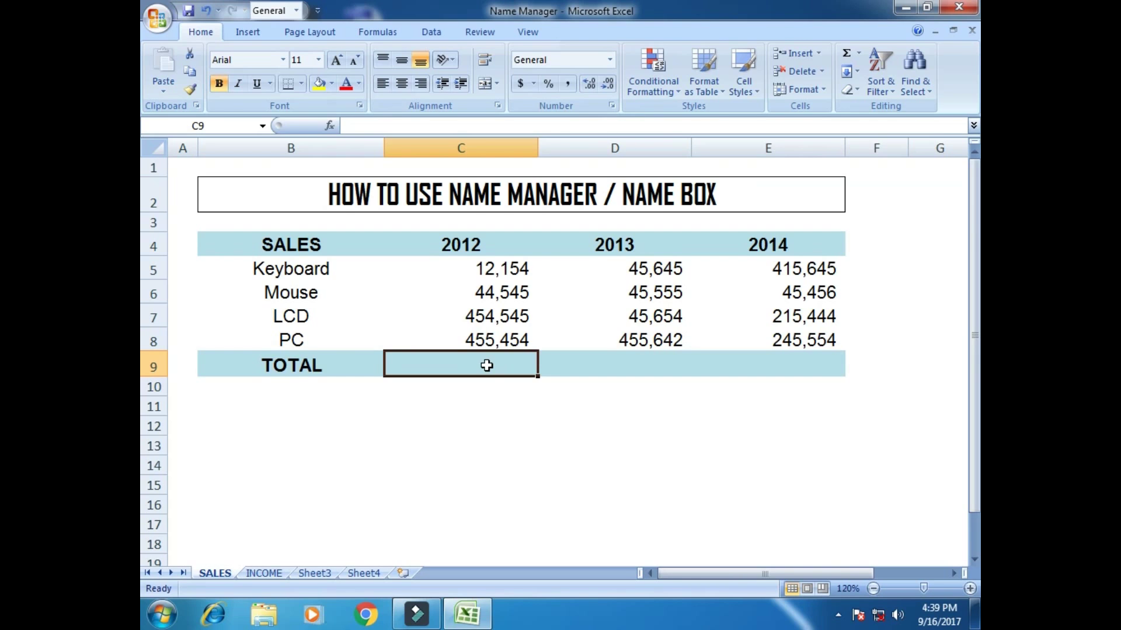
pyautogui.write('=')
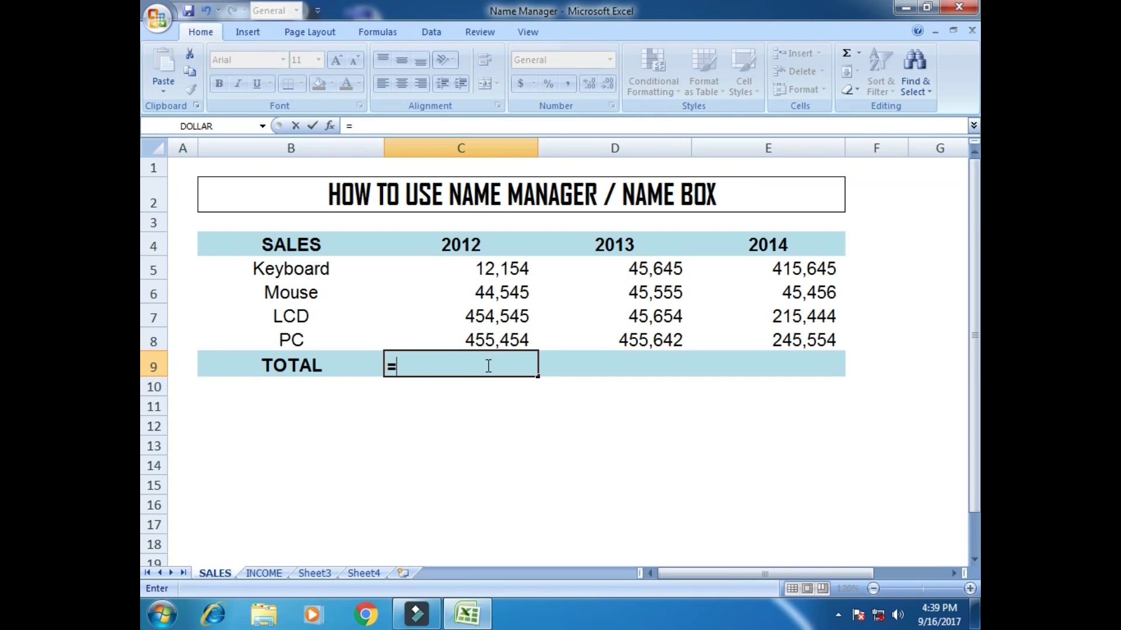
pyautogui.write('sum')
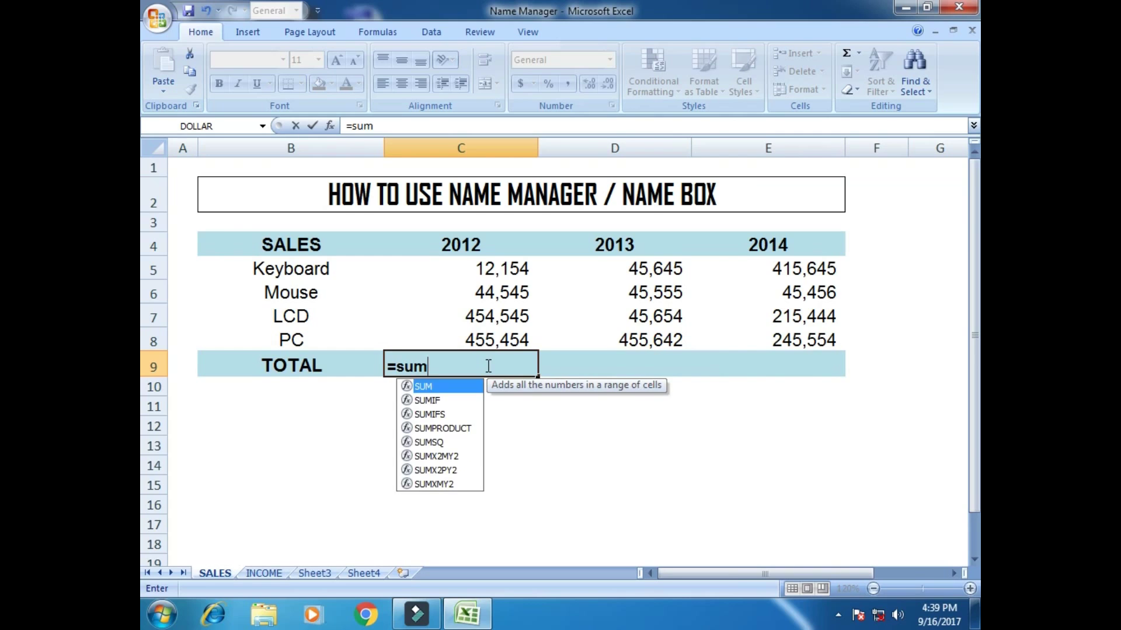
pyautogui.press('Tab')
pyautogui.write('sa')
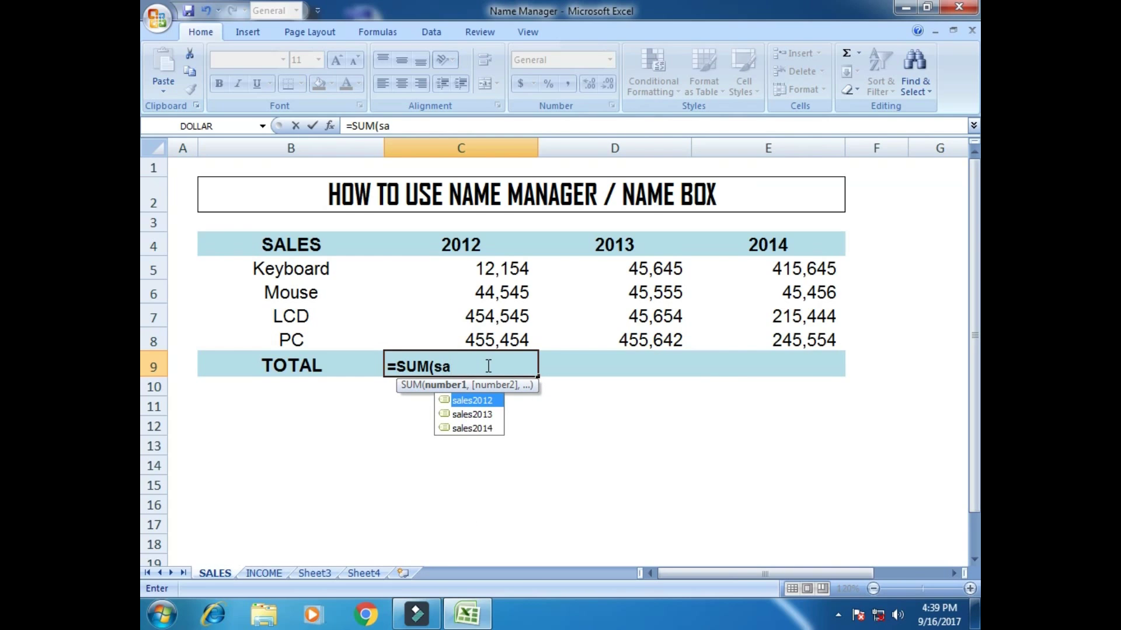
pyautogui.press('Tab')
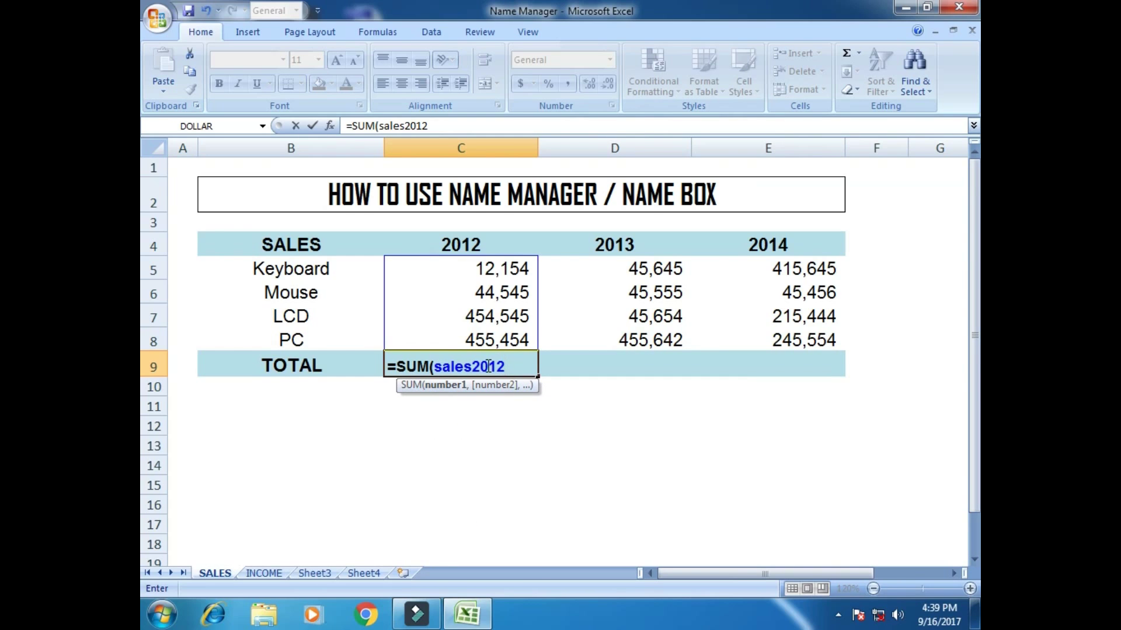
pyautogui.write(')')
pyautogui.press('Return')
pyautogui.click(486, 366)
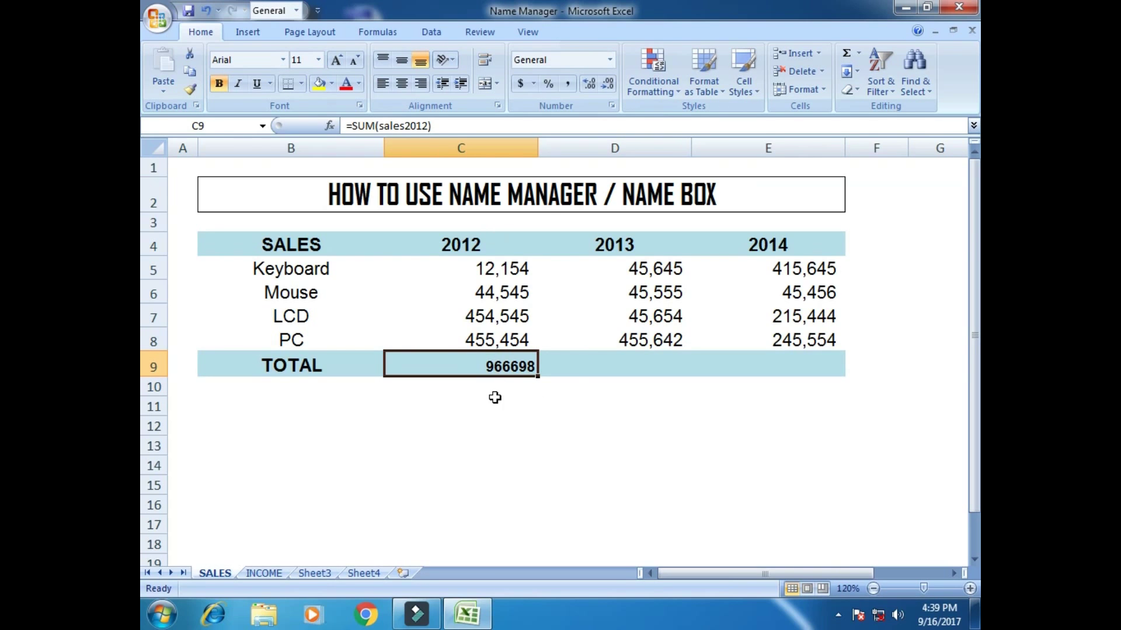
# Enter =SUM(sales2013) in TOTAL cell D9, giving 592496
pyautogui.click(645, 364)
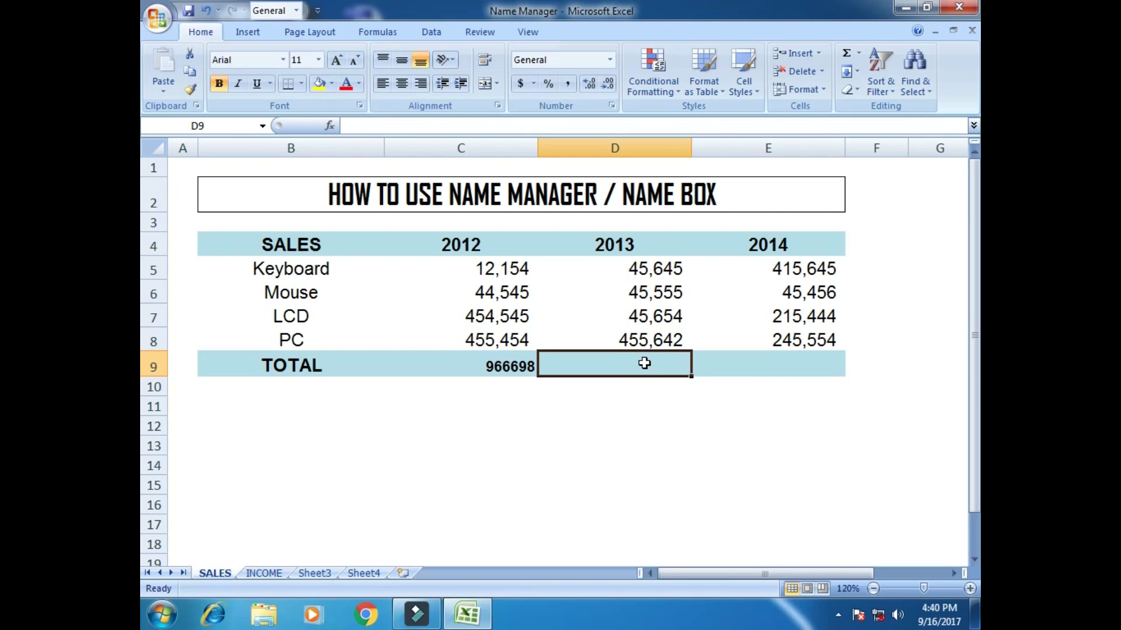
pyautogui.write('=sum')
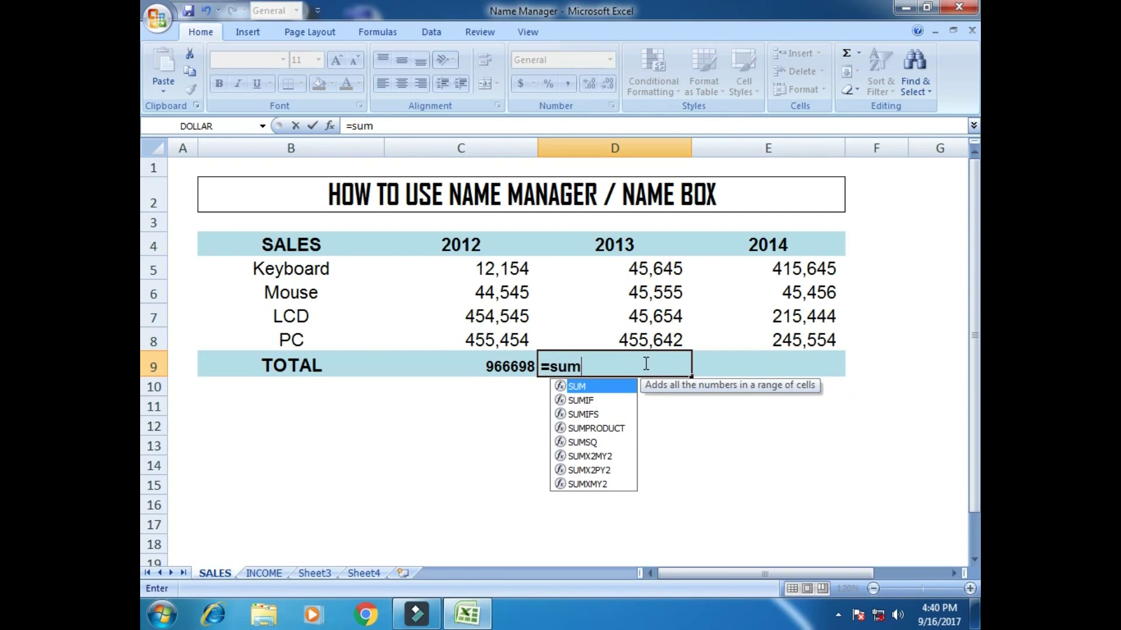
pyautogui.write('i')
pyautogui.press('BackSpace')
pyautogui.press('Tab')
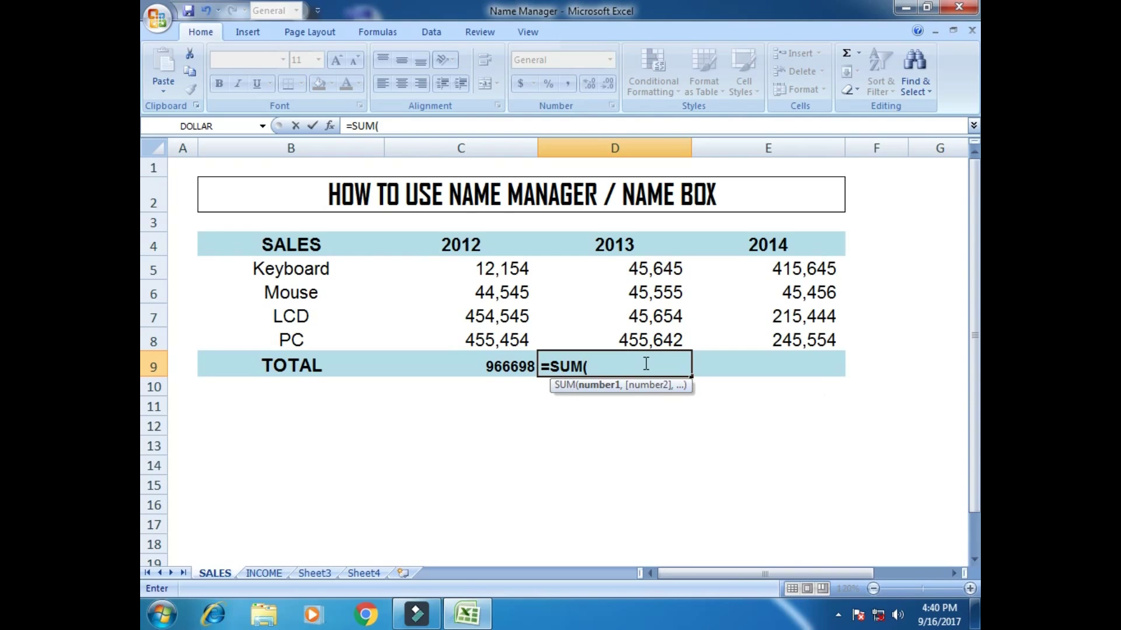
pyautogui.write('sal')
pyautogui.press('Down')
pyautogui.press('Down')
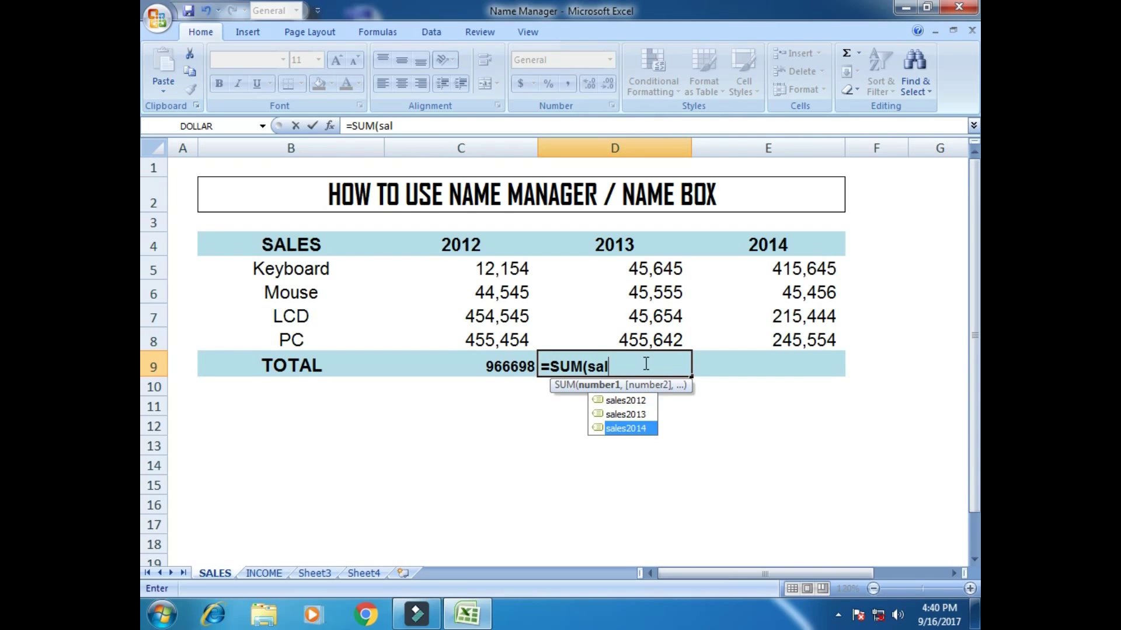
pyautogui.press('Up')
pyautogui.press('Tab')
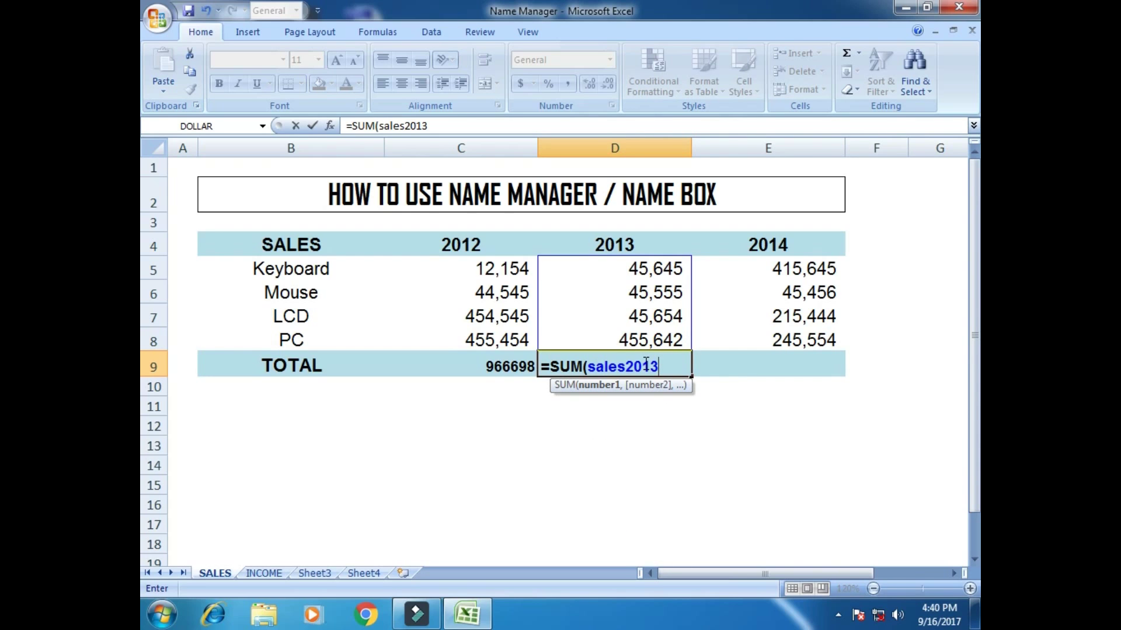
pyautogui.write(')')
pyautogui.press('Return')
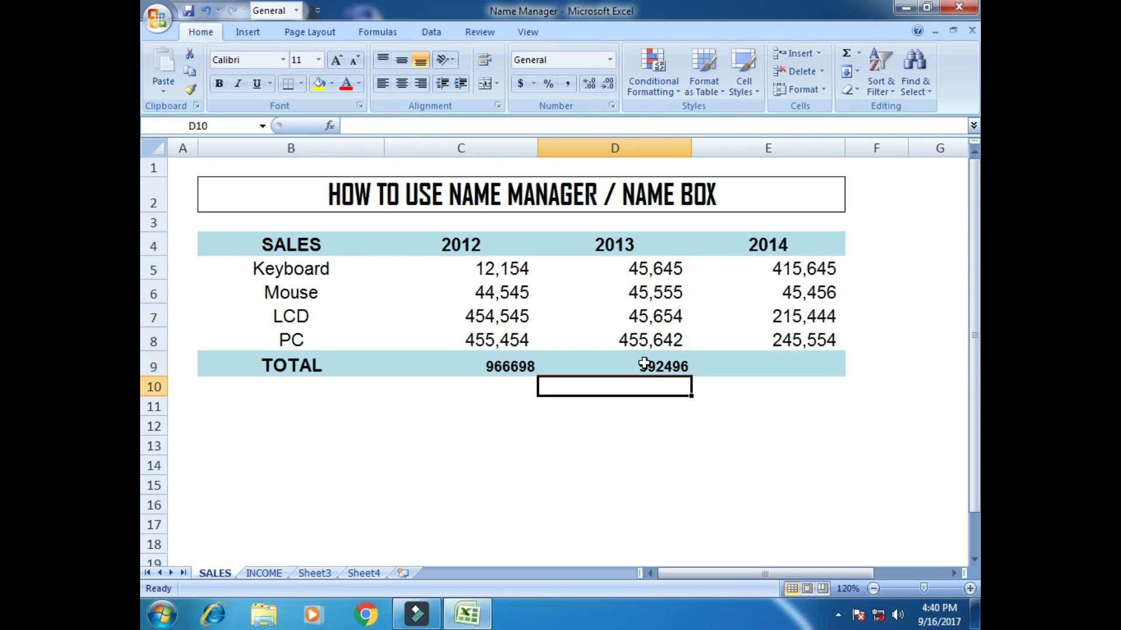
pyautogui.press('Up')
pyautogui.press('Left')
# Delete the 2012 and 2013 totals from C9 and D9
pyautogui.press('Delete')
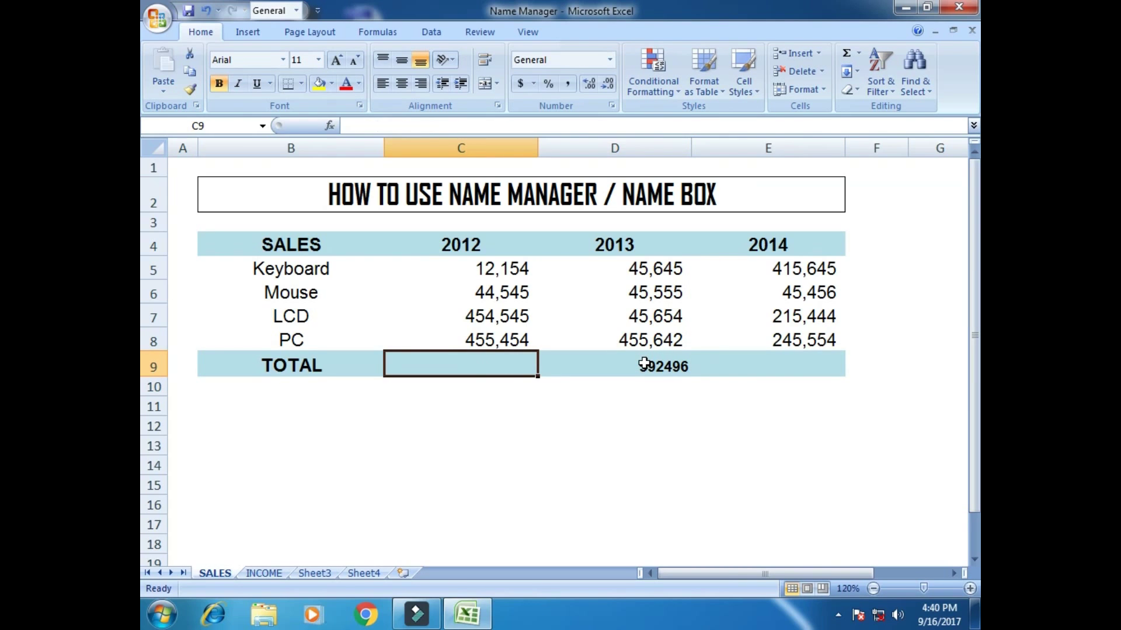
pyautogui.click(643, 363)
pyautogui.press('Delete')
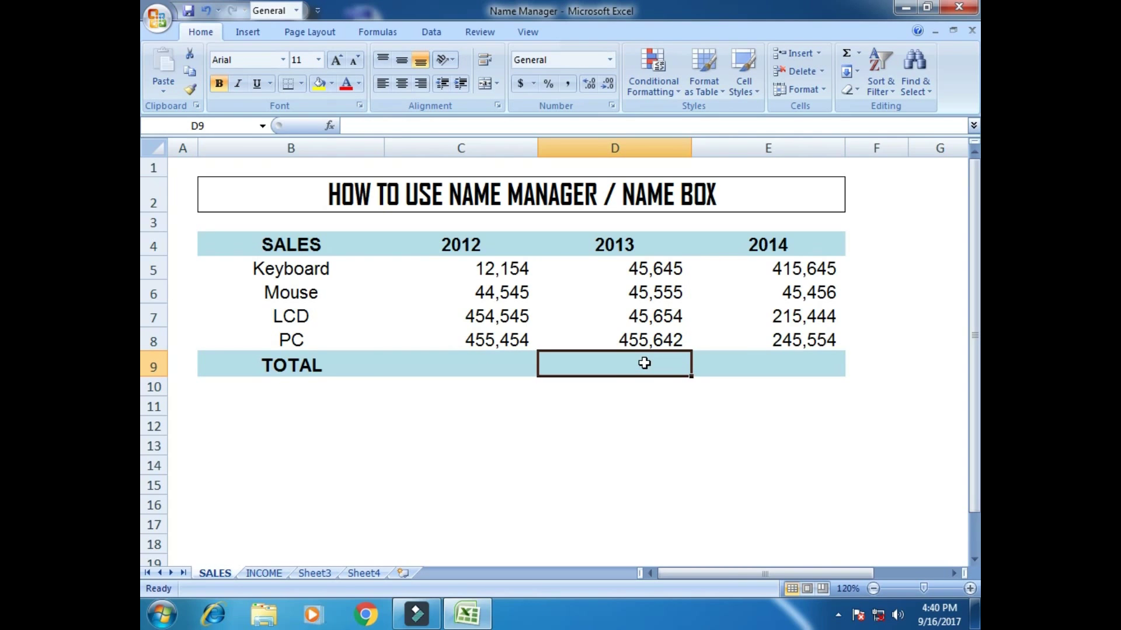
pyautogui.press('Left')
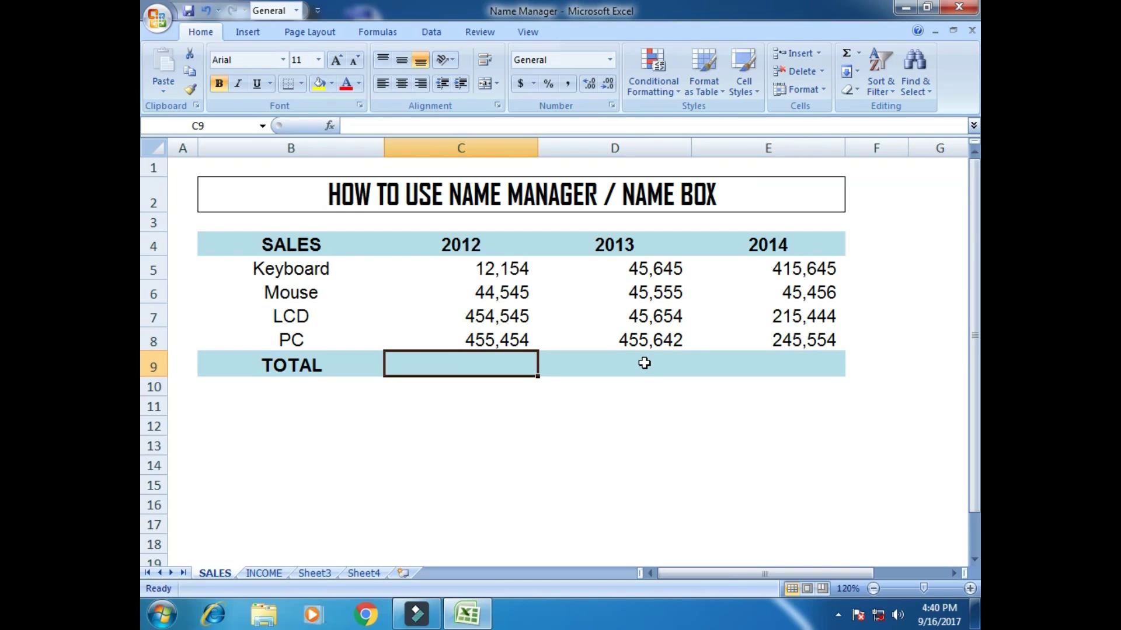
# Build =SUM(sales2012) in C9 by pasting the name with F3, then delete it again
pyautogui.write('=')
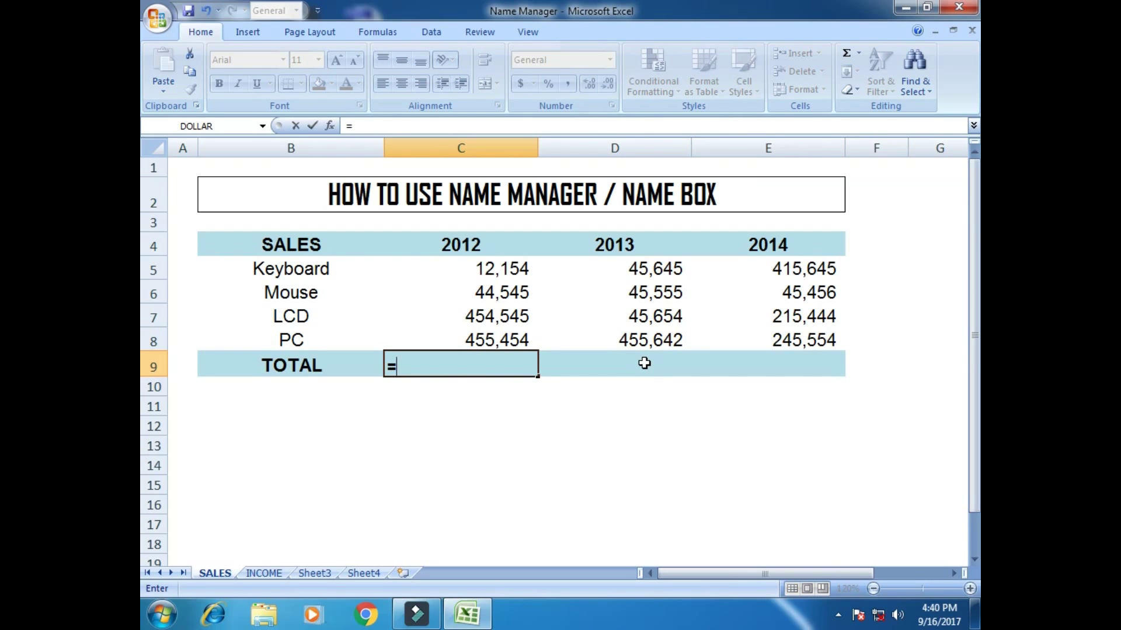
pyautogui.write('su')
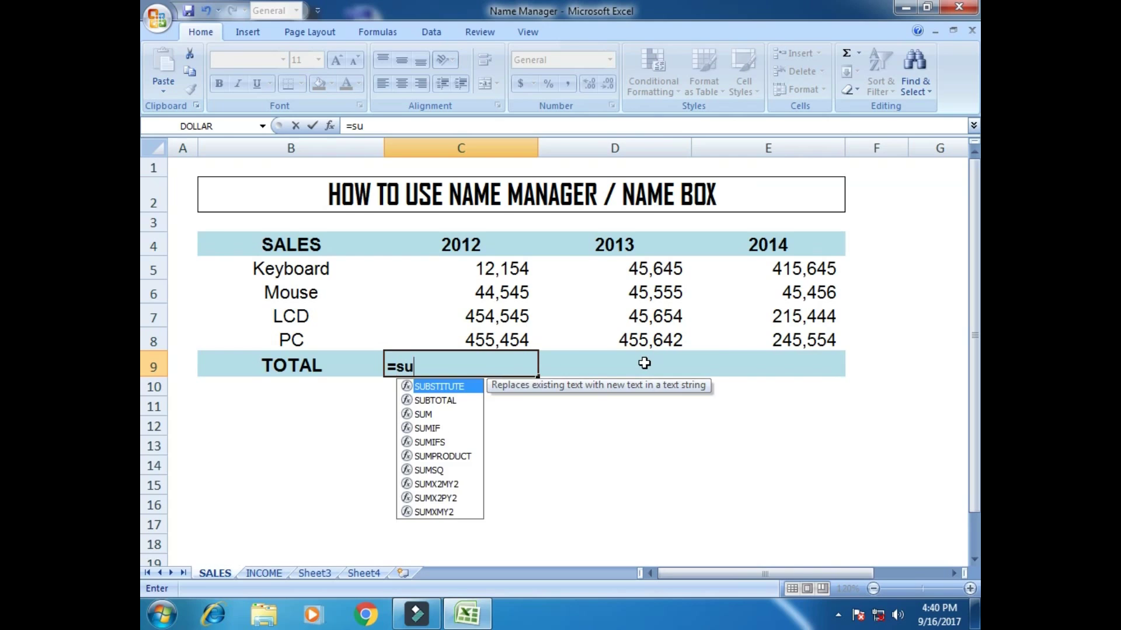
pyautogui.write('m')
pyautogui.press('Tab')
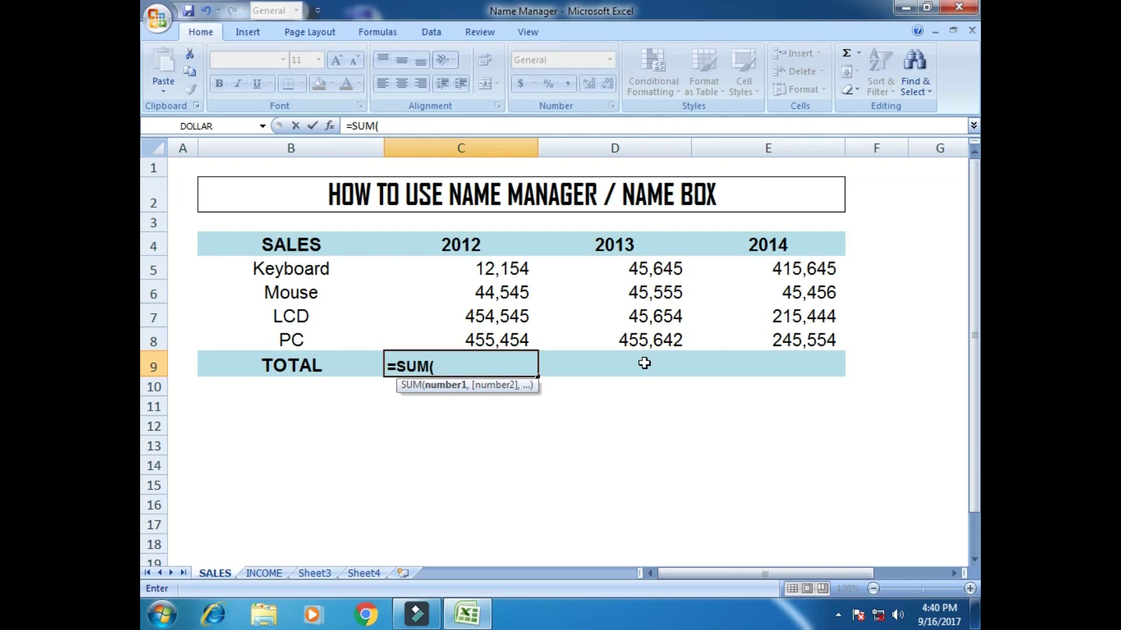
pyautogui.press('F3')
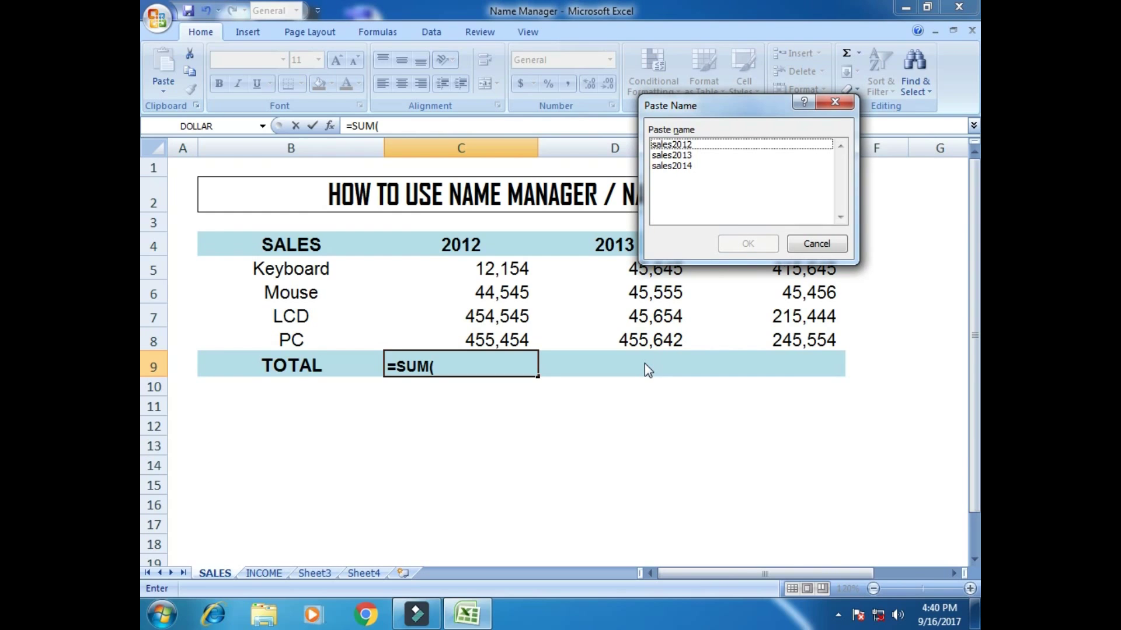
pyautogui.click(677, 145)
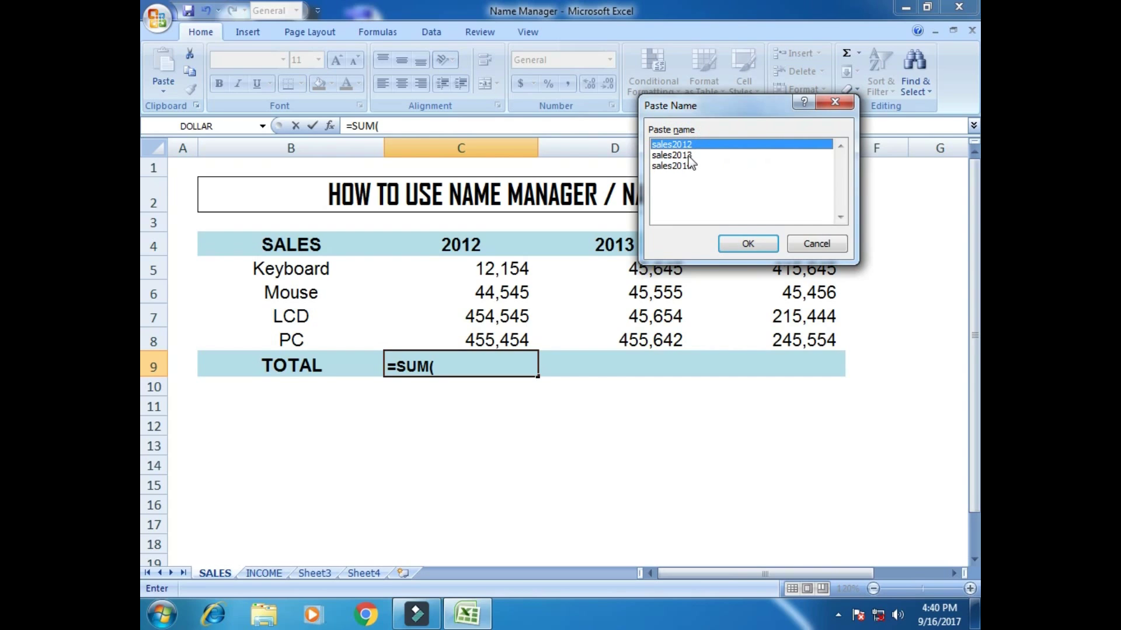
pyautogui.click(693, 155)
pyautogui.click(692, 167)
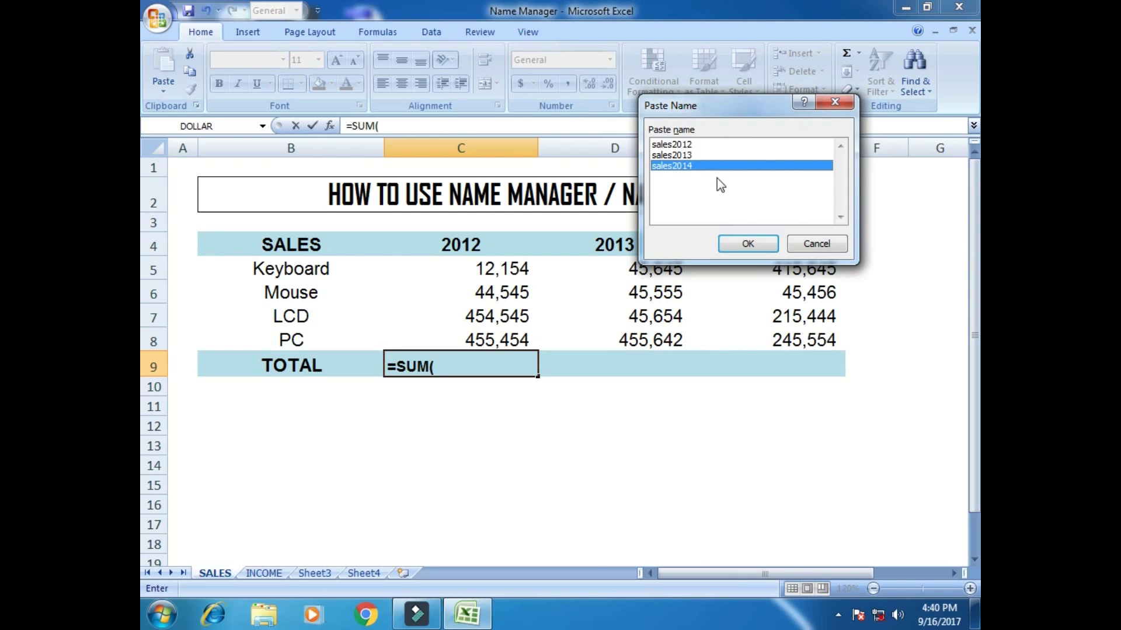
pyautogui.click(703, 144)
pyautogui.click(748, 244)
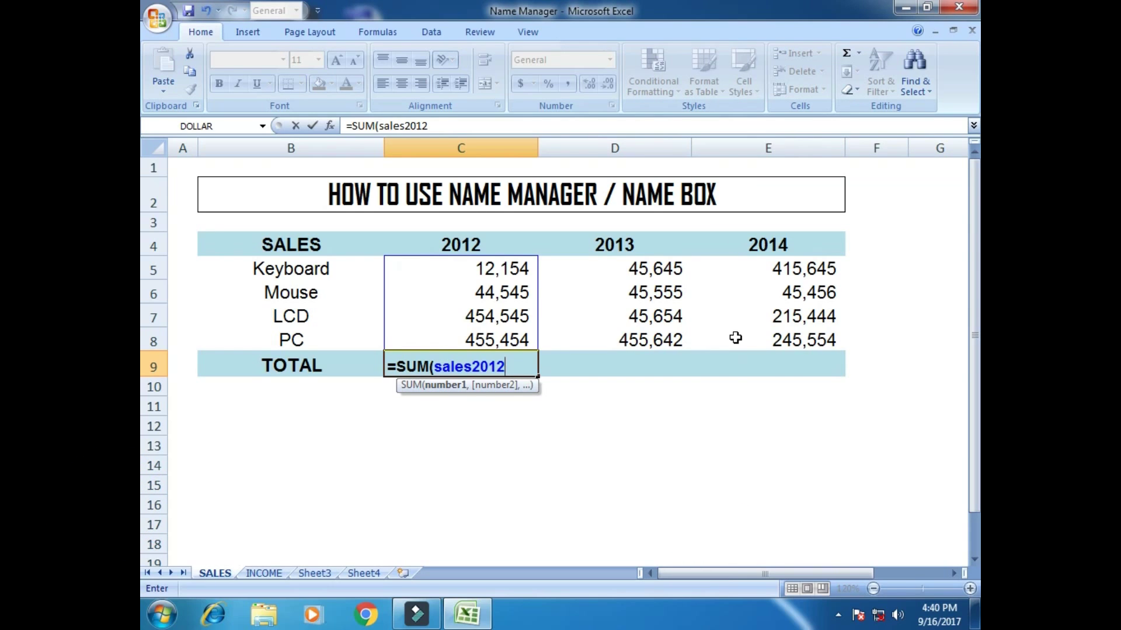
pyautogui.write(')')
pyautogui.press('Return')
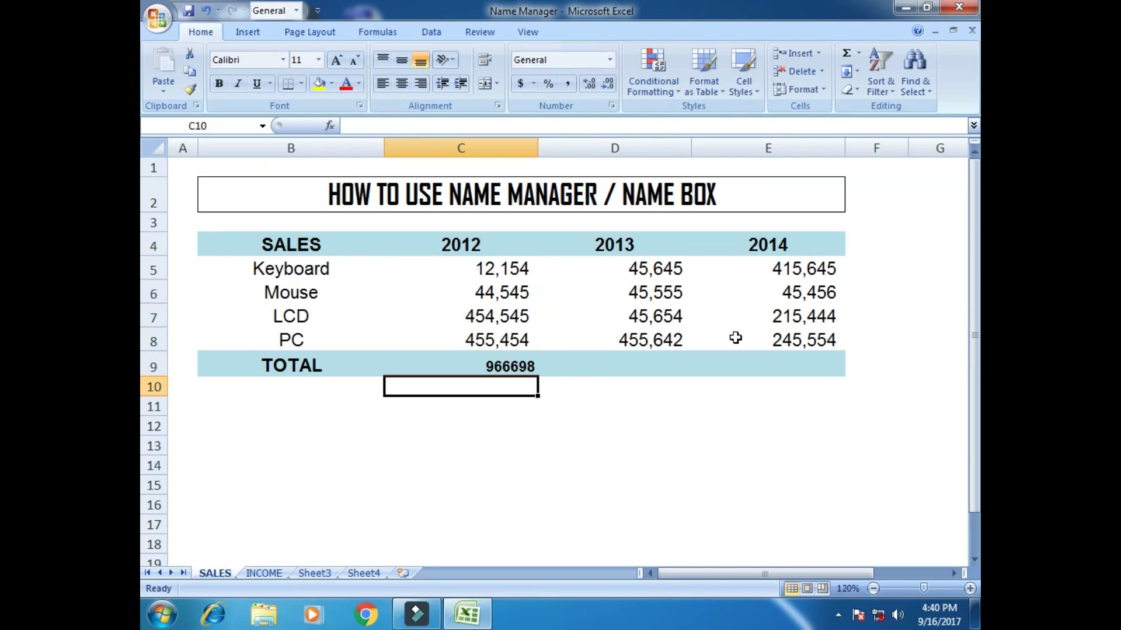
pyautogui.press('Up')
pyautogui.press('Delete')
pyautogui.press('Down')
pyautogui.press('Down')
pyautogui.press('Down')
pyautogui.press('Down')
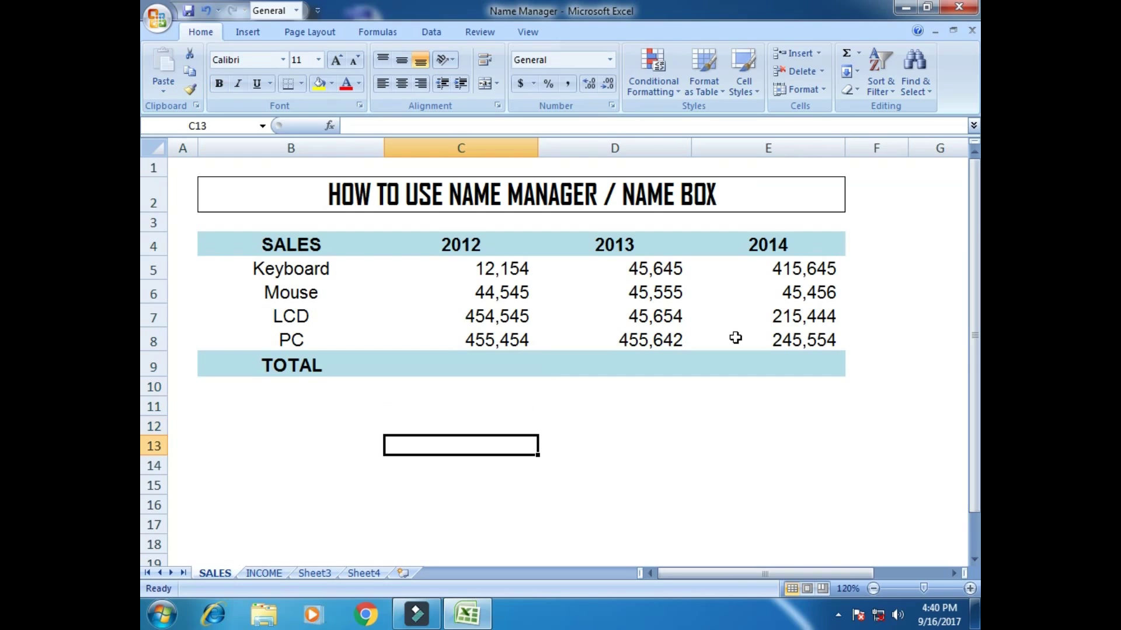
pyautogui.write('Gra')
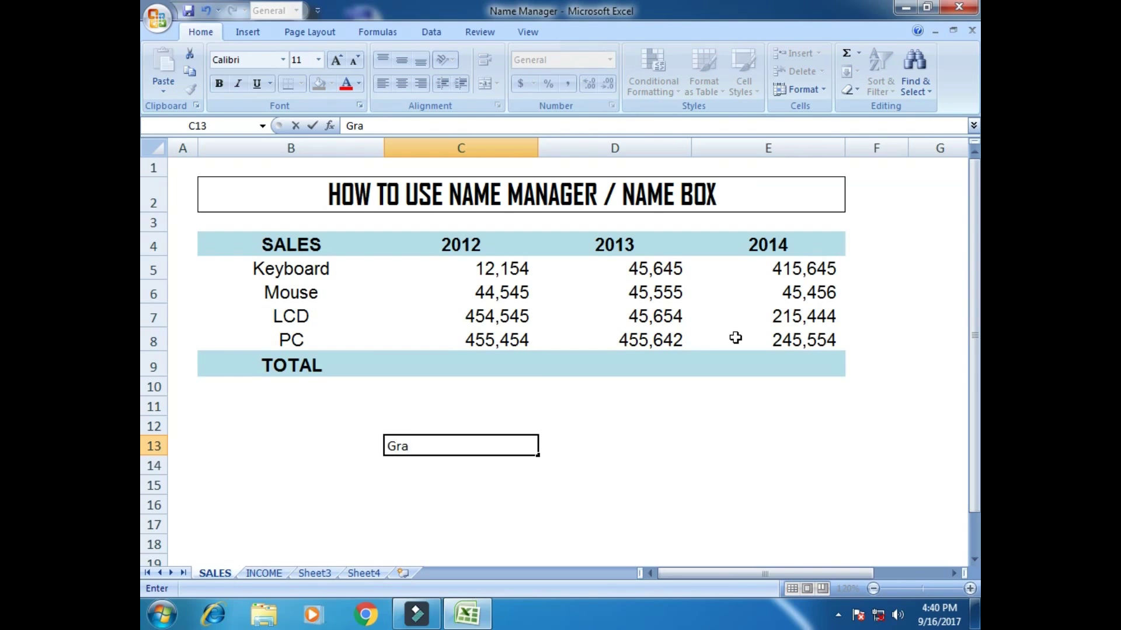
pyautogui.write('nd T')
pyautogui.write('otal')
pyautogui.press('Tab')
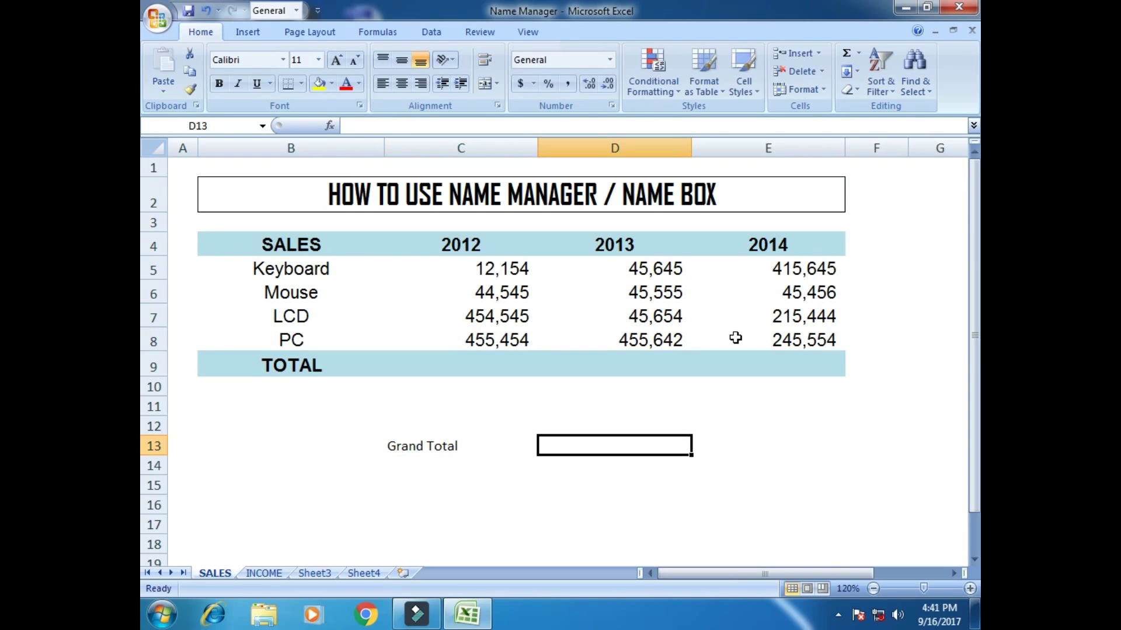
pyautogui.write('=SUM(')
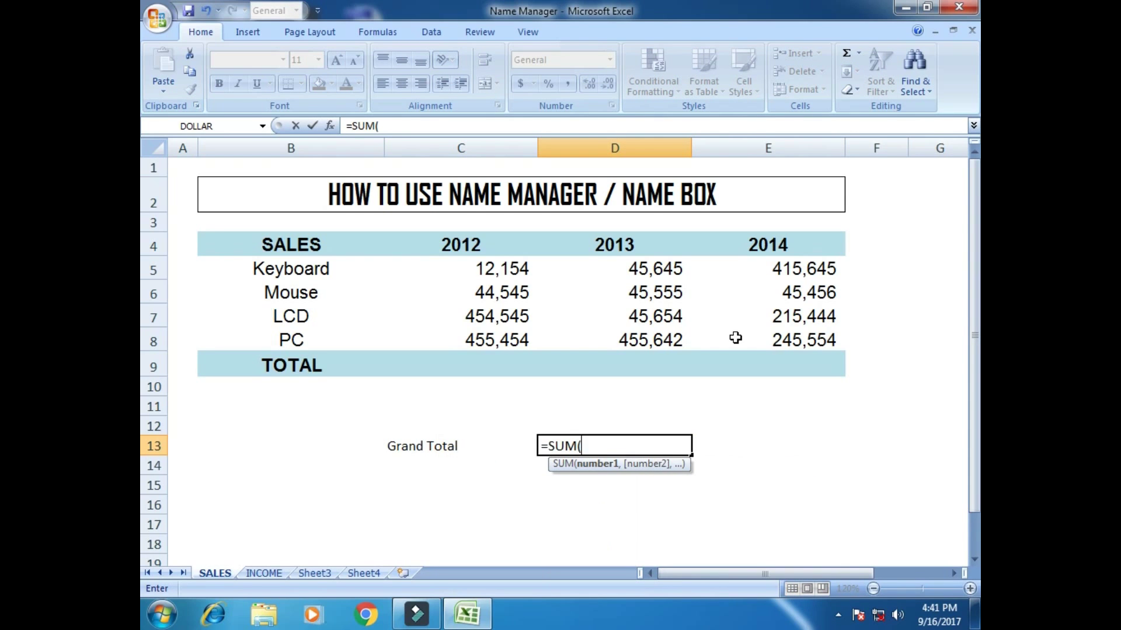
pyautogui.write('sal')
pyautogui.press('Tab')
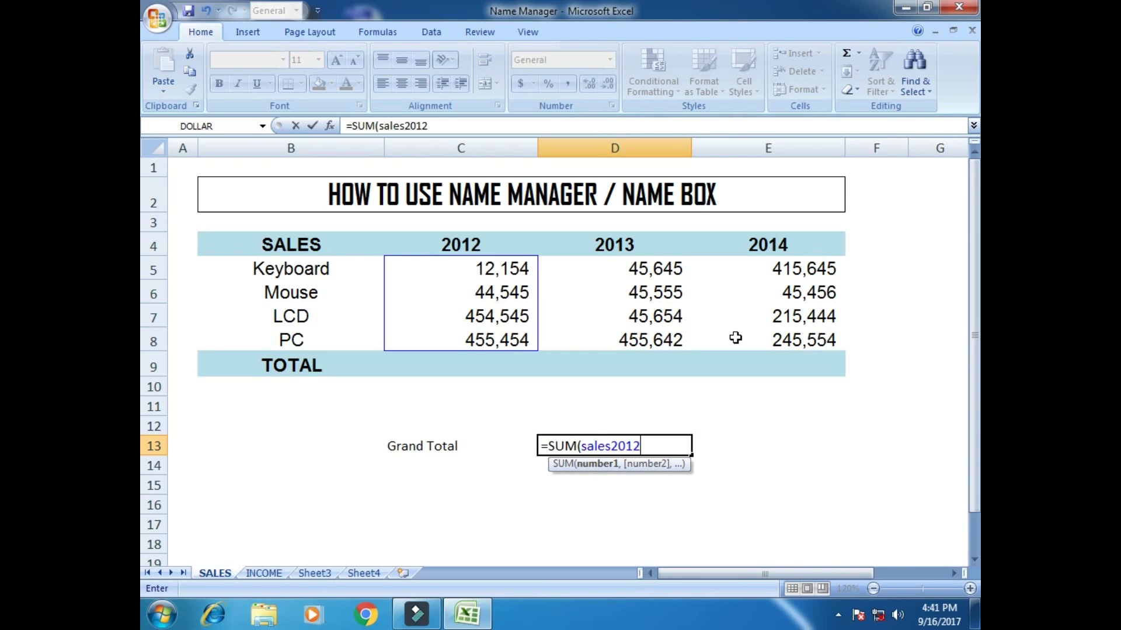
pyautogui.write(',sa')
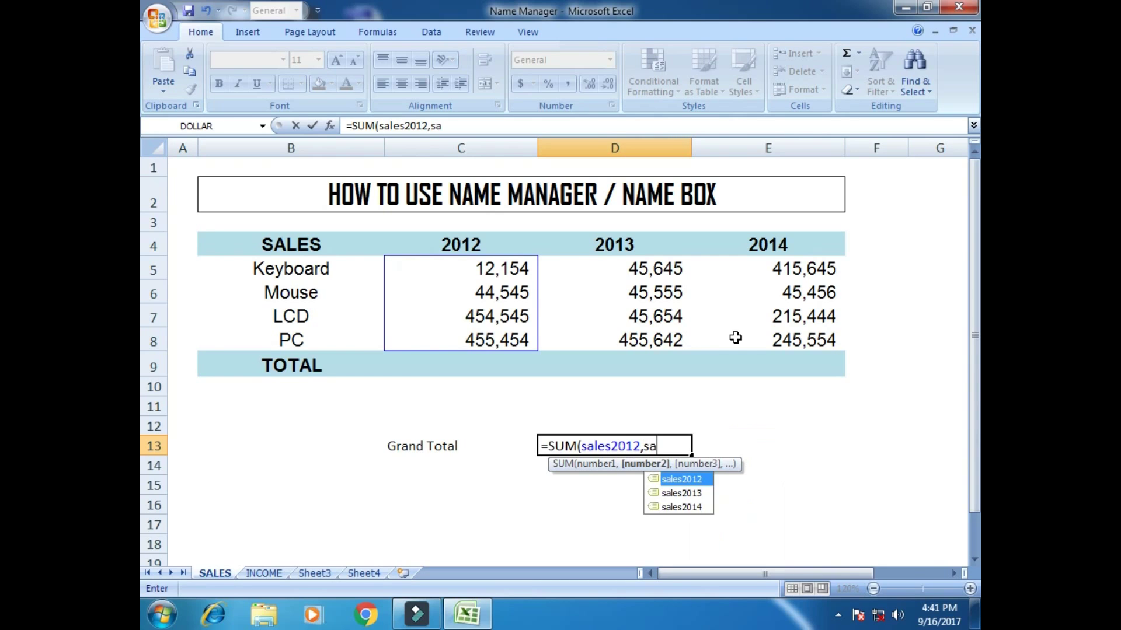
pyautogui.press('Down')
pyautogui.press('Tab')
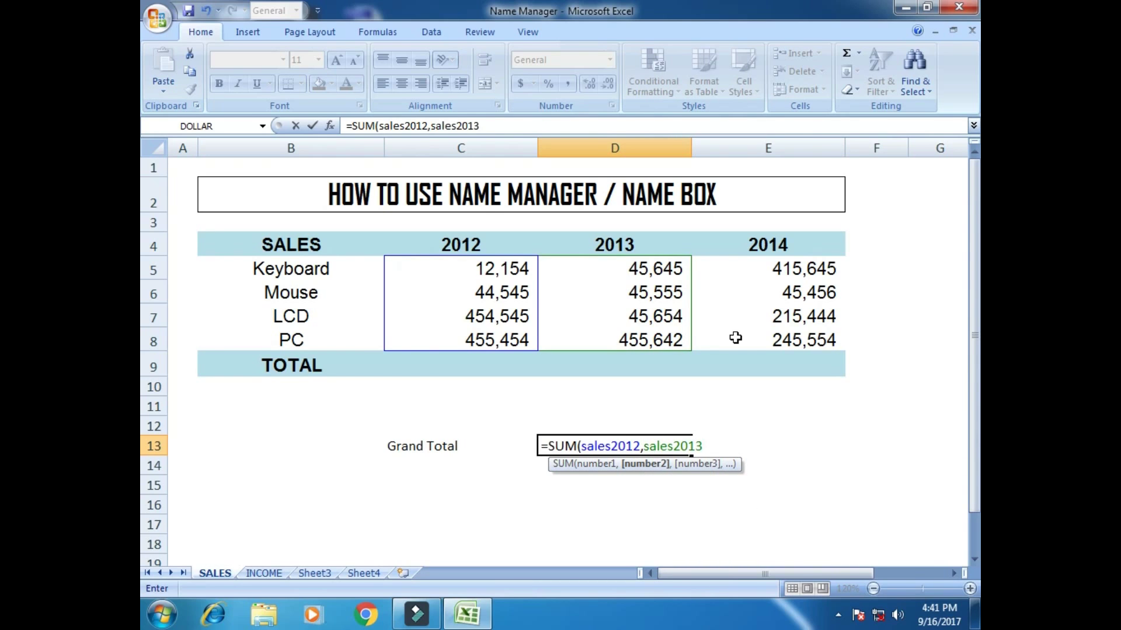
pyautogui.write(',sa')
pyautogui.press('Down')
pyautogui.press('Down')
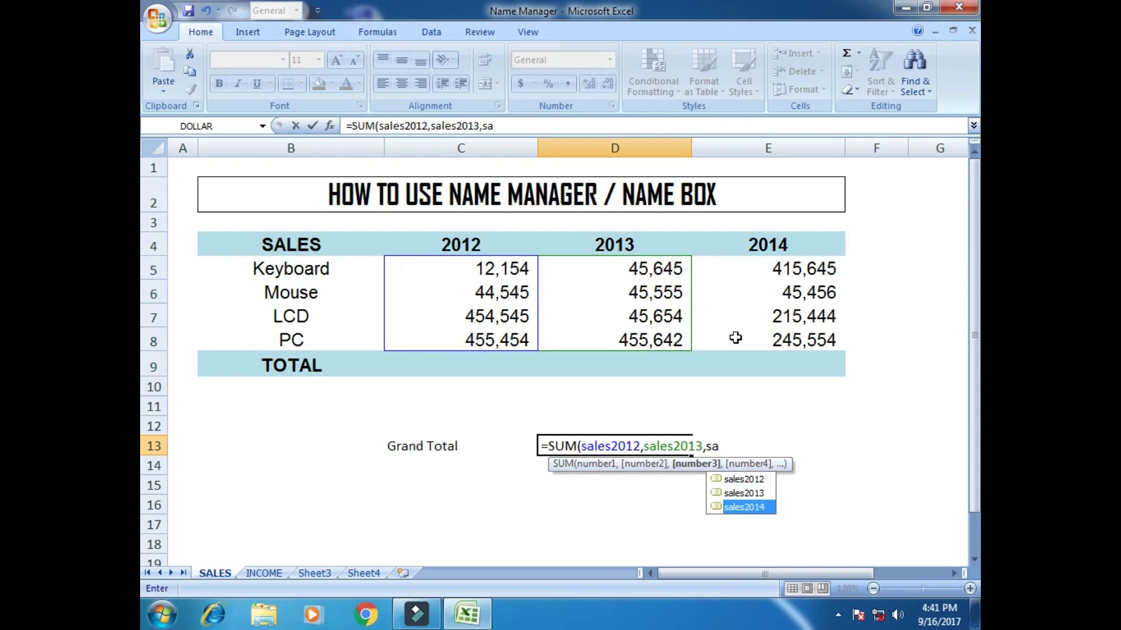
pyautogui.press('Tab')
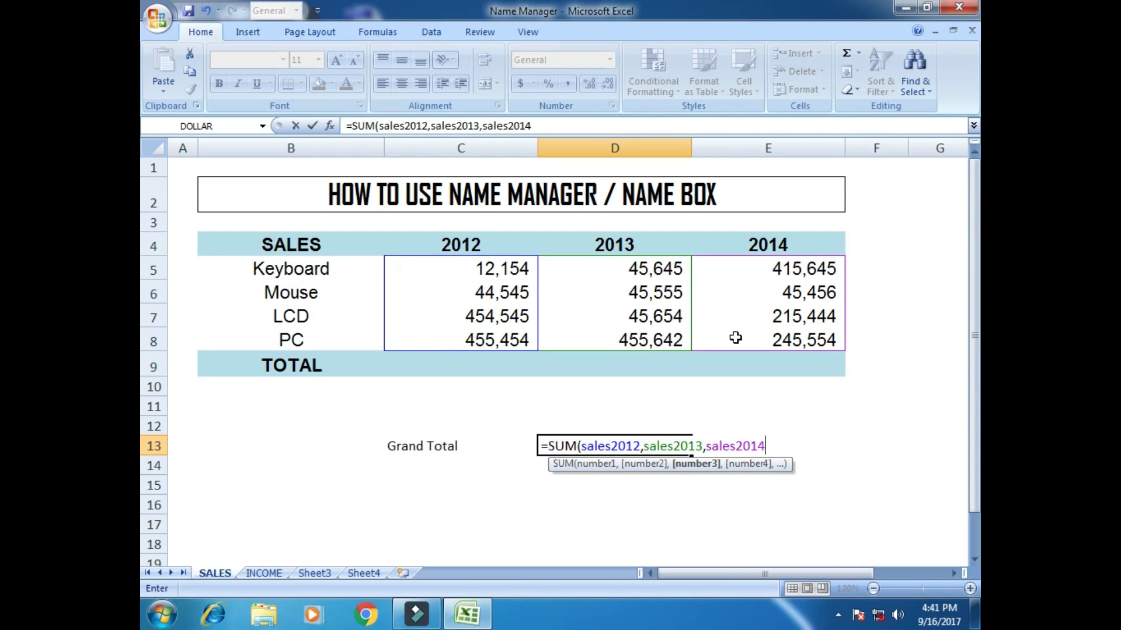
pyautogui.press('Return')
pyautogui.press('Up')
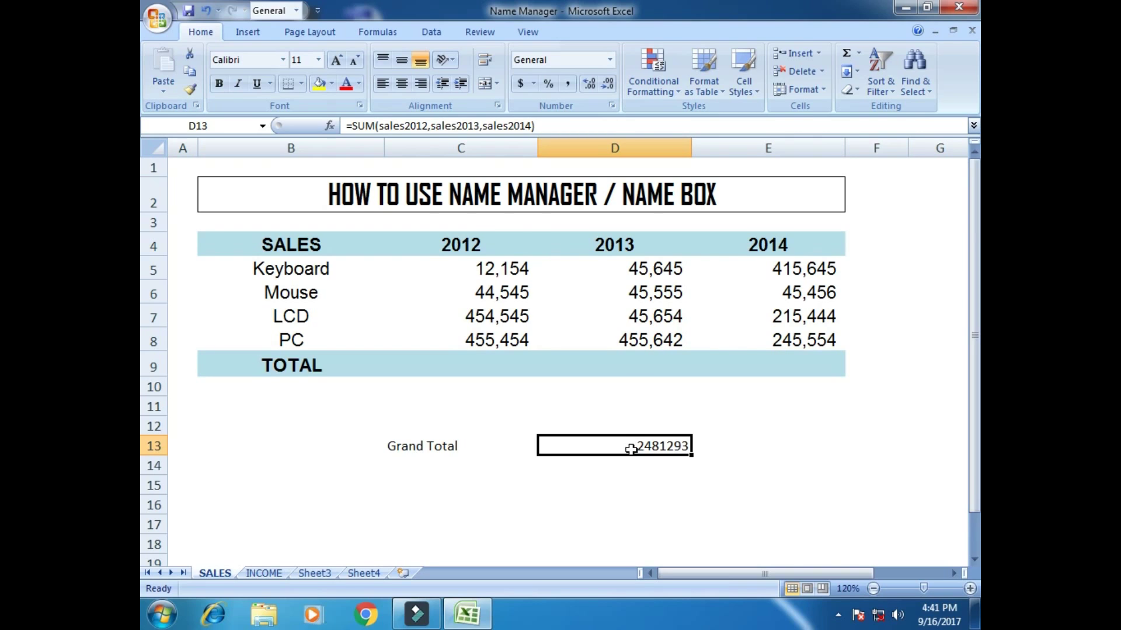
pyautogui.click(508, 476)
pyautogui.click(401, 444)
pyautogui.keyDown('shift'); pyautogui.click(650, 443); pyautogui.keyUp('shift')
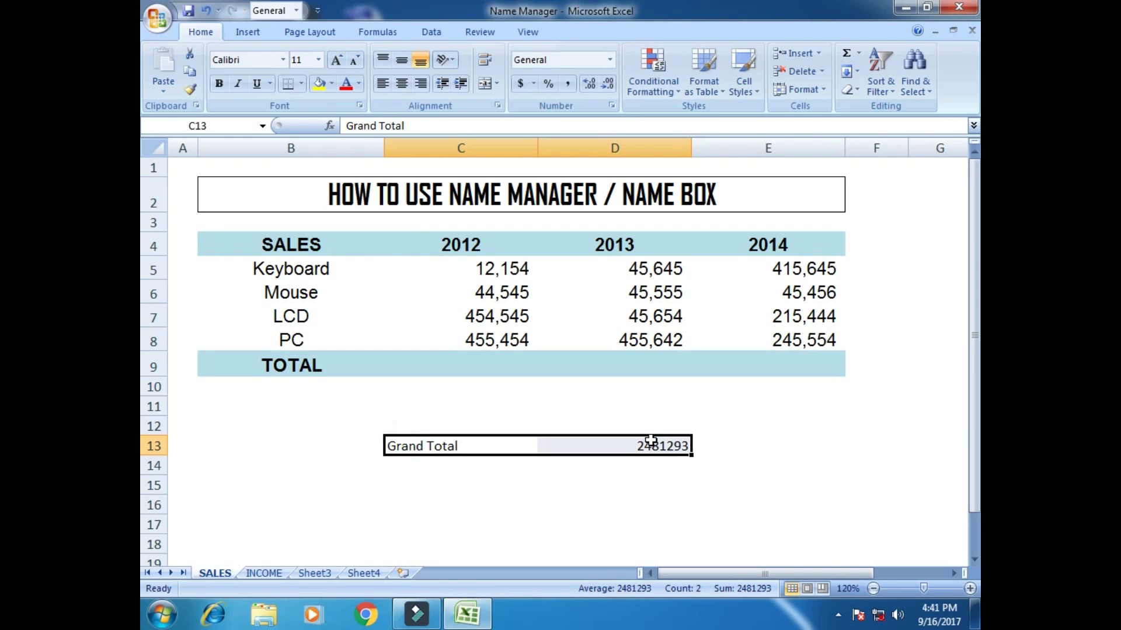
pyautogui.click(498, 411)
pyautogui.moveTo(420, 443); pyautogui.dragTo(688, 446)
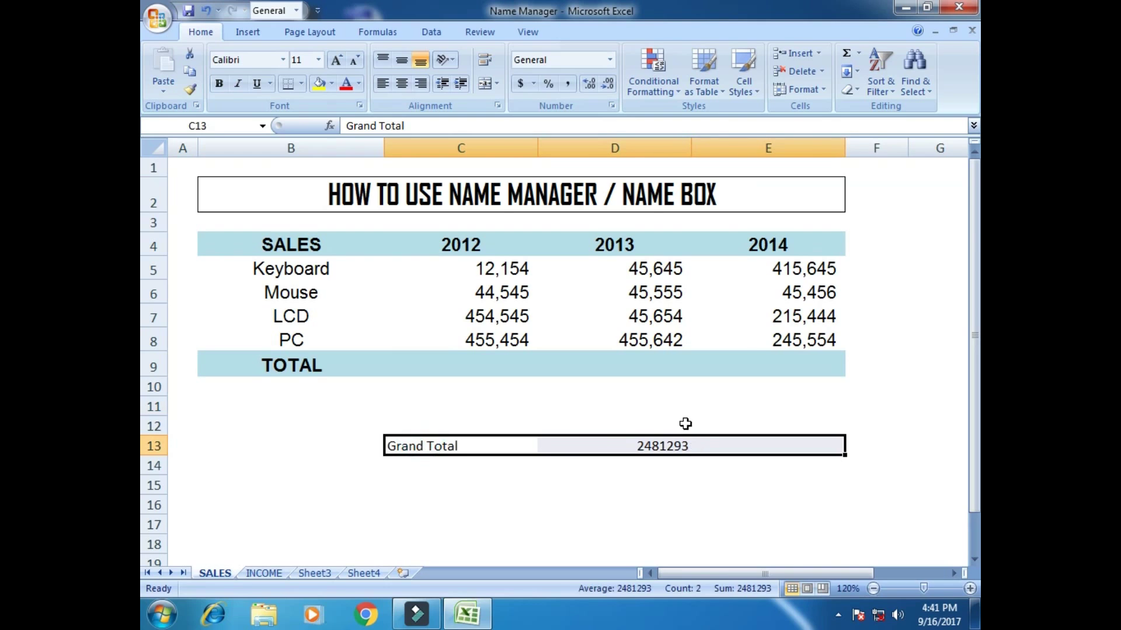
pyautogui.press('Delete')
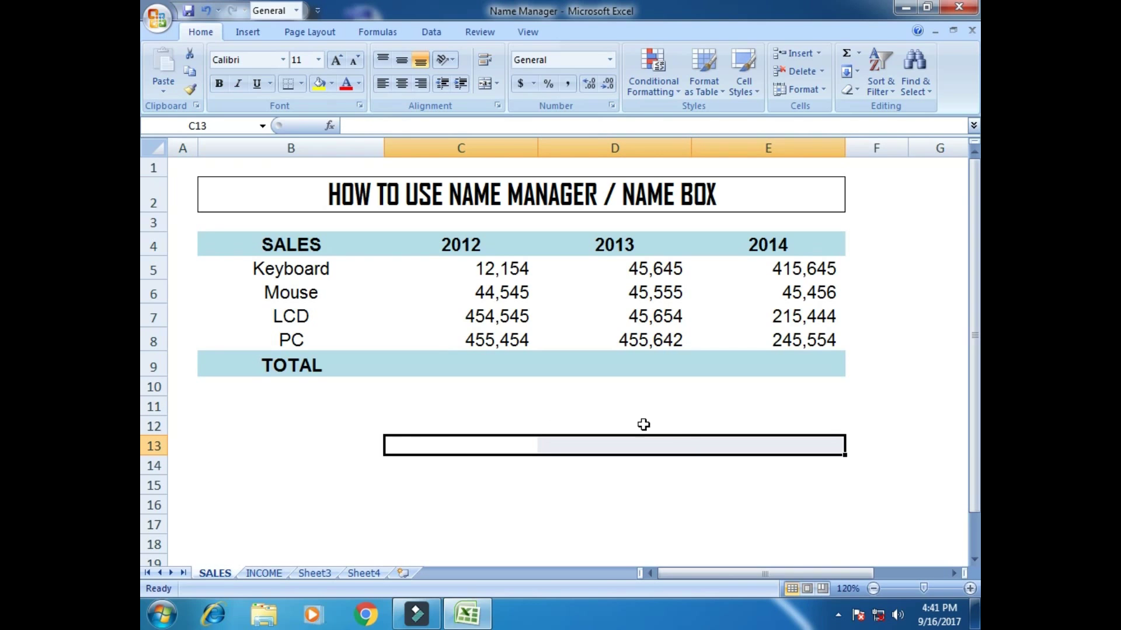
# In Name Manager, review the three sales names and open sales2012 (=SALES!$C$5:$C$8) for editing
pyautogui.click(370, 34)
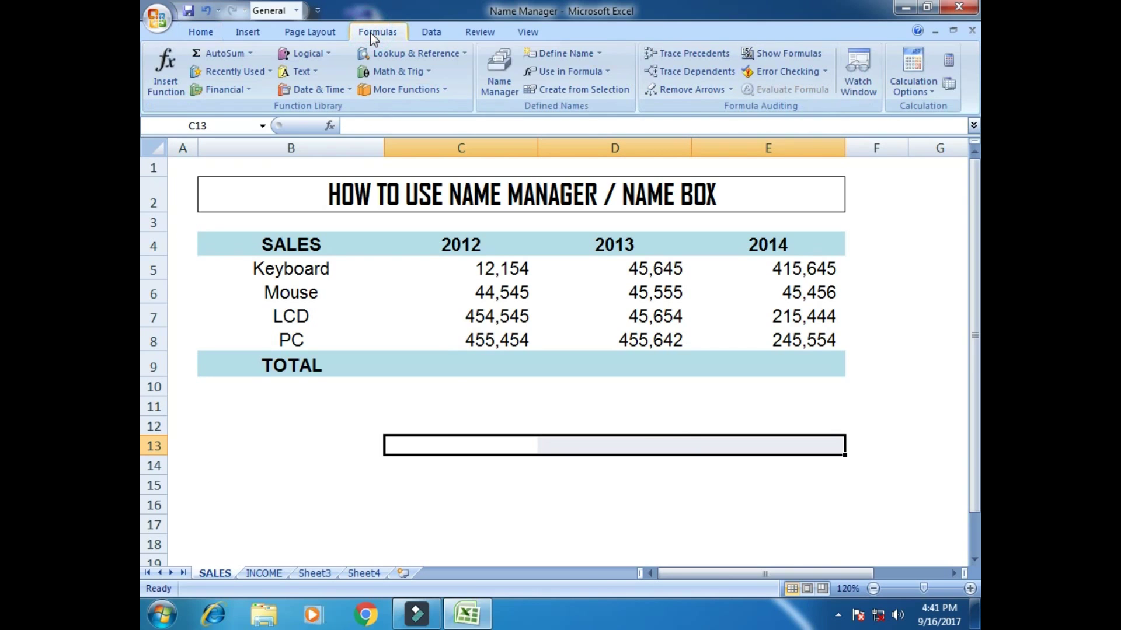
pyautogui.click(495, 75)
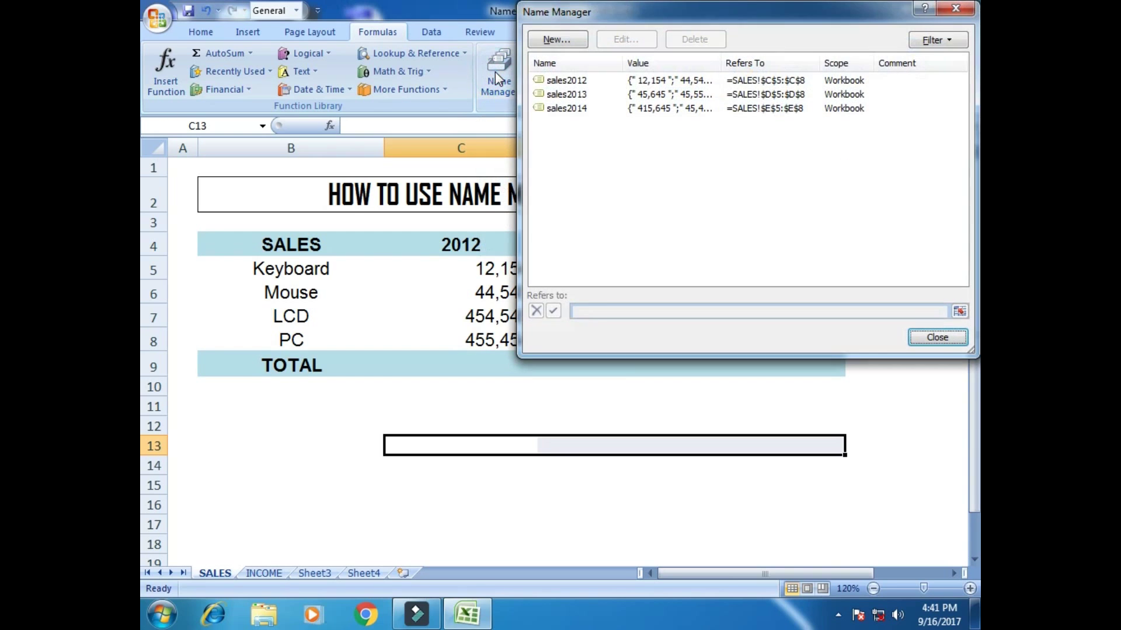
pyautogui.click(566, 80)
pyautogui.click(566, 94)
pyautogui.click(569, 108)
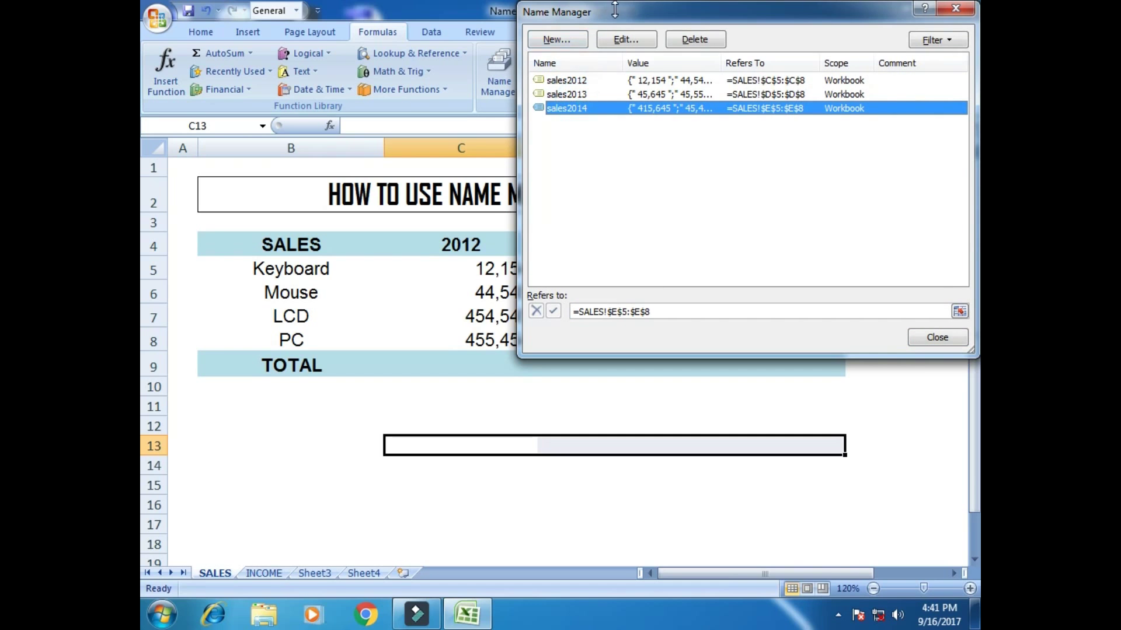
pyautogui.moveTo(619, 11); pyautogui.dragTo(440, 11)
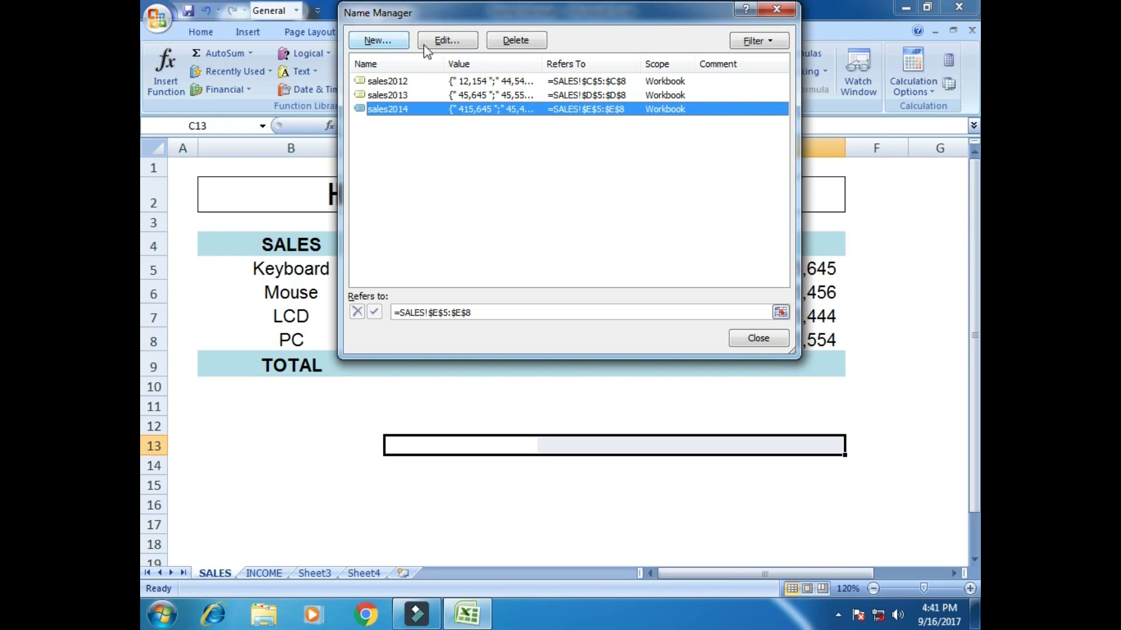
pyautogui.click(417, 81)
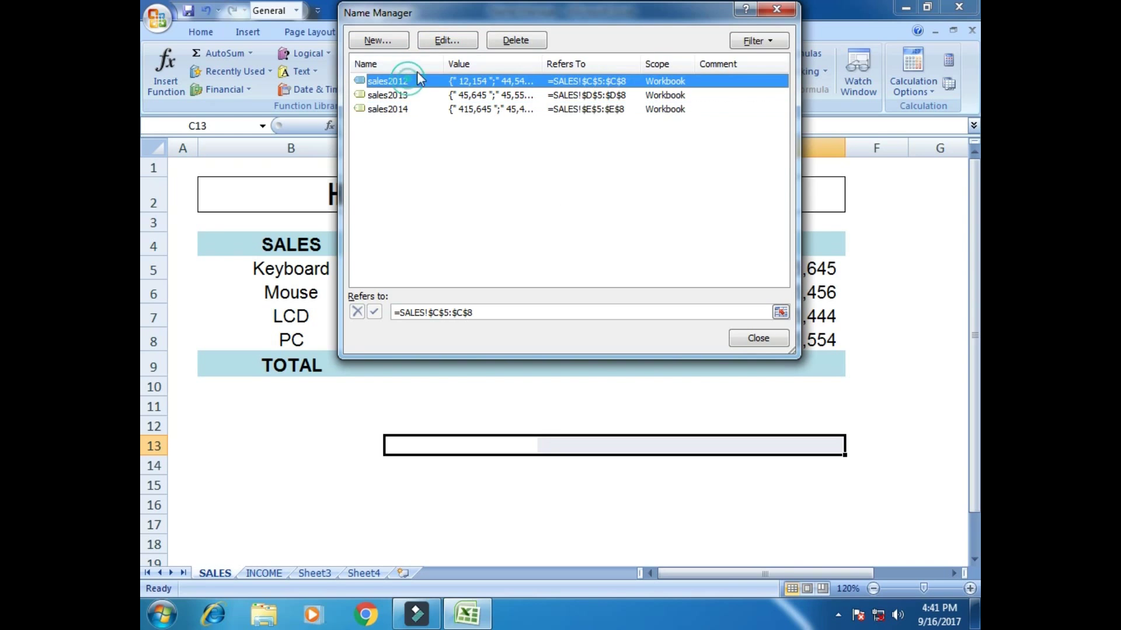
pyautogui.click(447, 40)
# Capitalize the first name to Sales2012 and confirm the edit
pyautogui.click(505, 120)
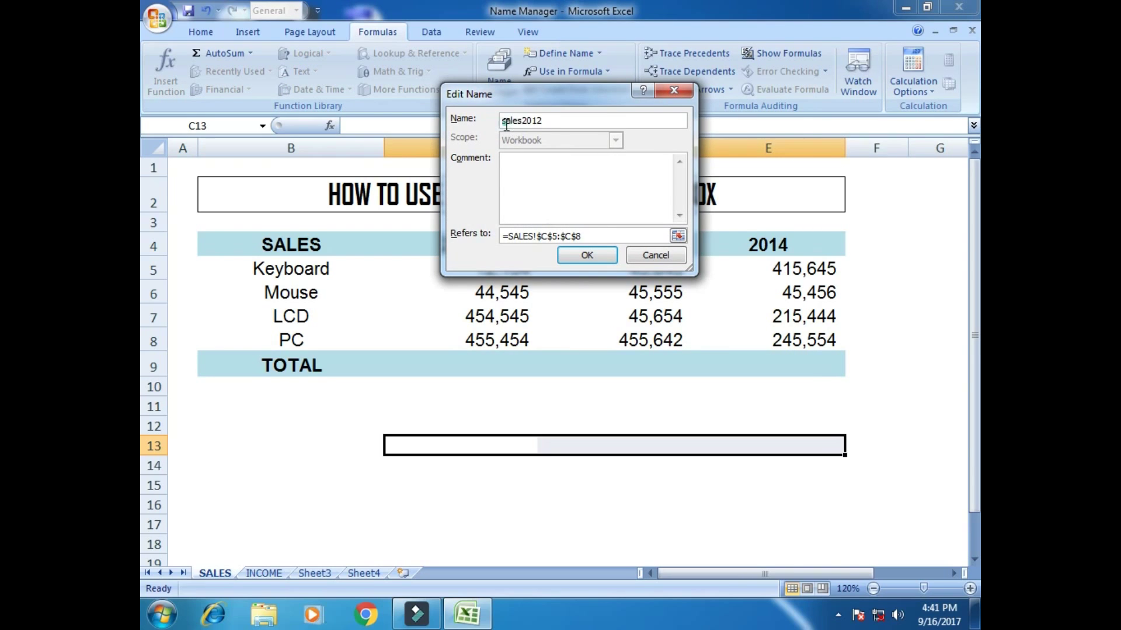
pyautogui.press('Delete')
pyautogui.press('Delete')
pyautogui.write('S')
pyautogui.moveTo(518, 99)
pyautogui.mouseDown()
pyautogui.moveTo(192, 97)
pyautogui.moveTo(756, 109)
pyautogui.mouseUp()
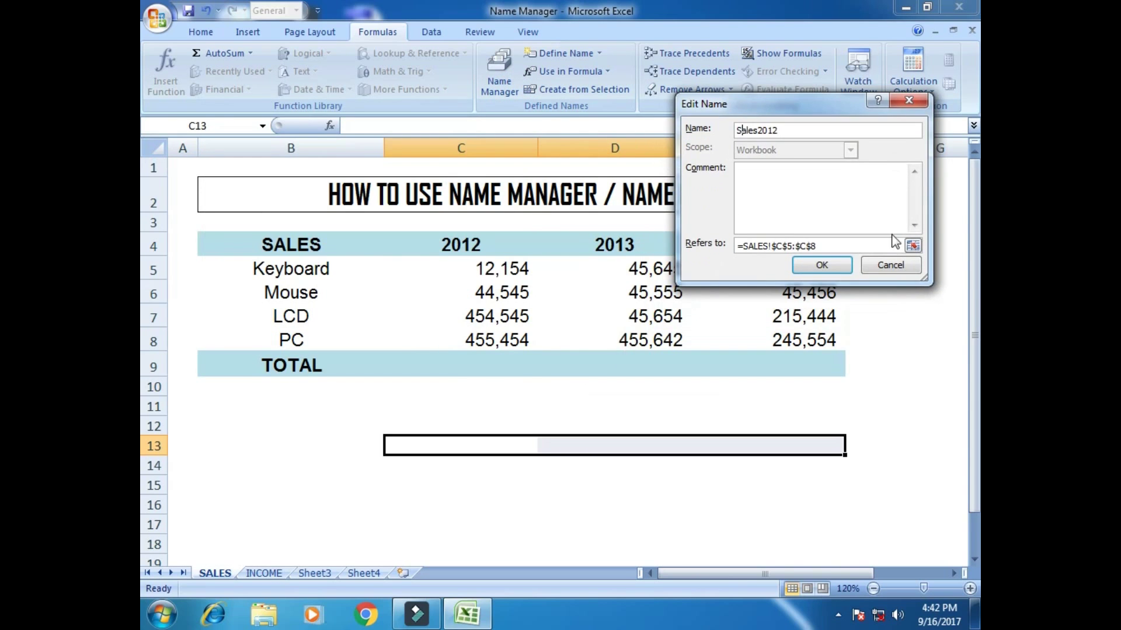
pyautogui.click(848, 251)
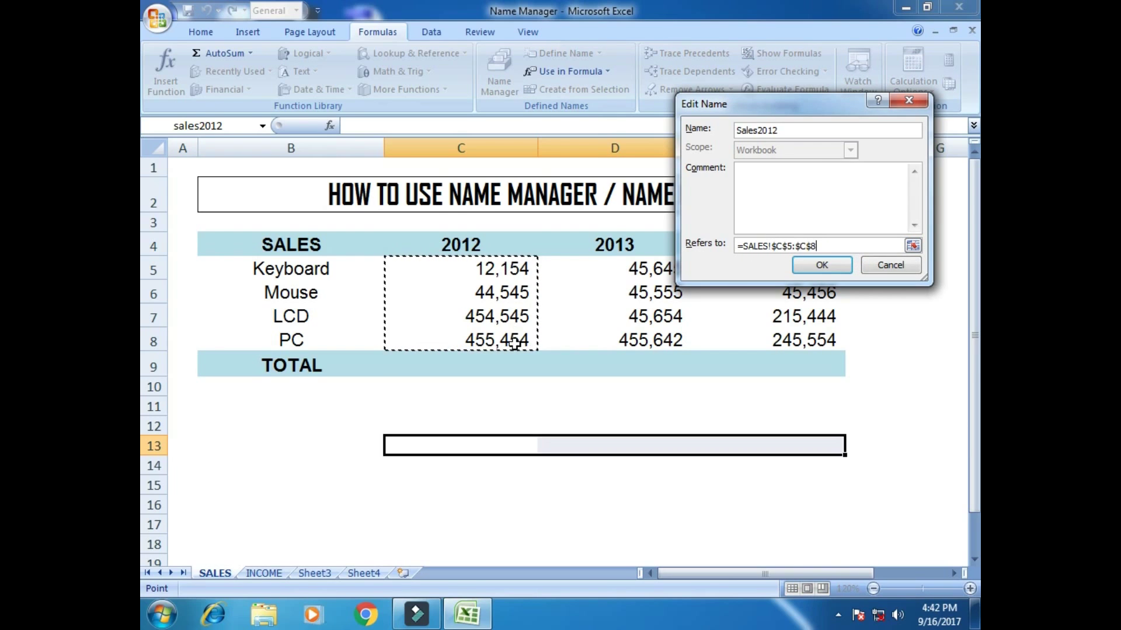
pyautogui.click(821, 264)
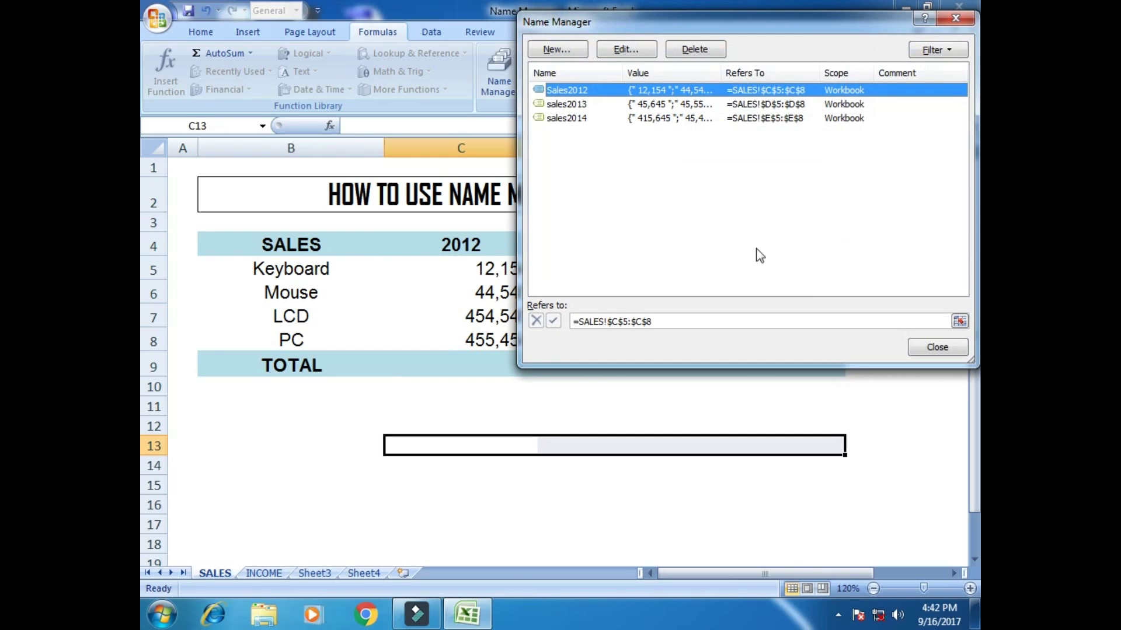
# Rename sales2013 and sales2014 to Sales2013 and Sales2014, then close Name Manager
pyautogui.click(565, 103)
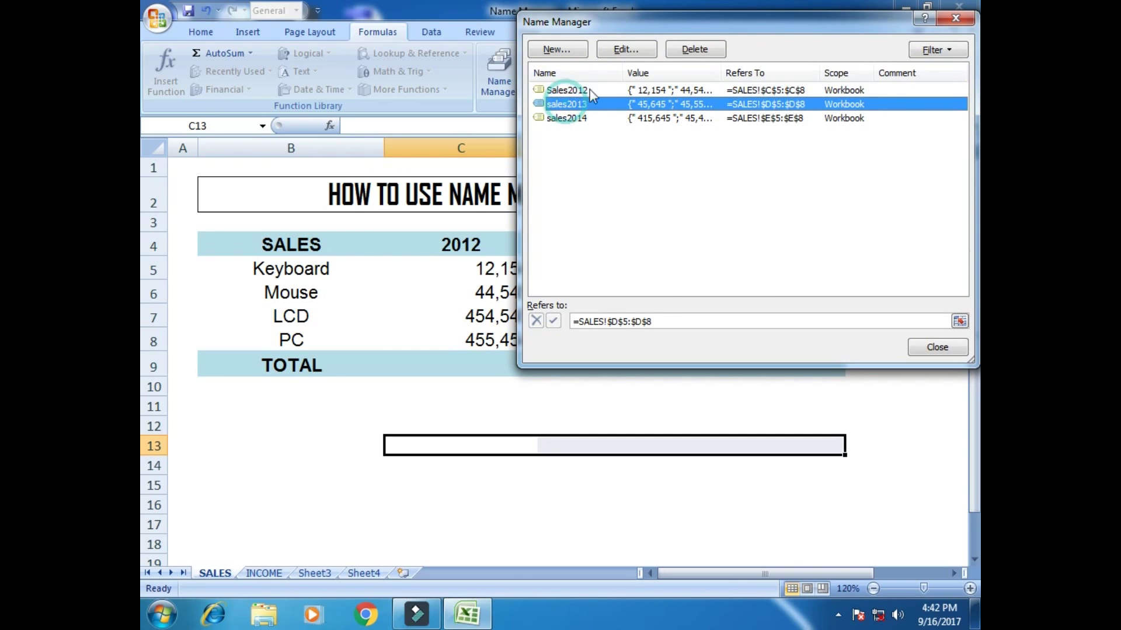
pyautogui.click(626, 49)
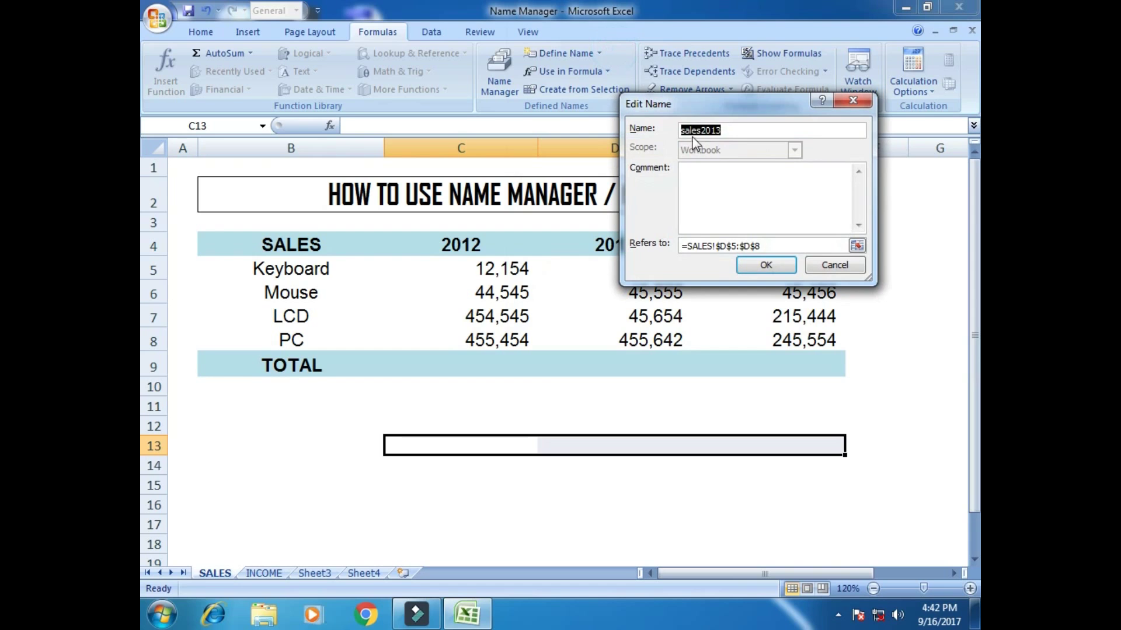
pyautogui.press('Home')
pyautogui.press('Delete')
pyautogui.write('S')
pyautogui.click(745, 266)
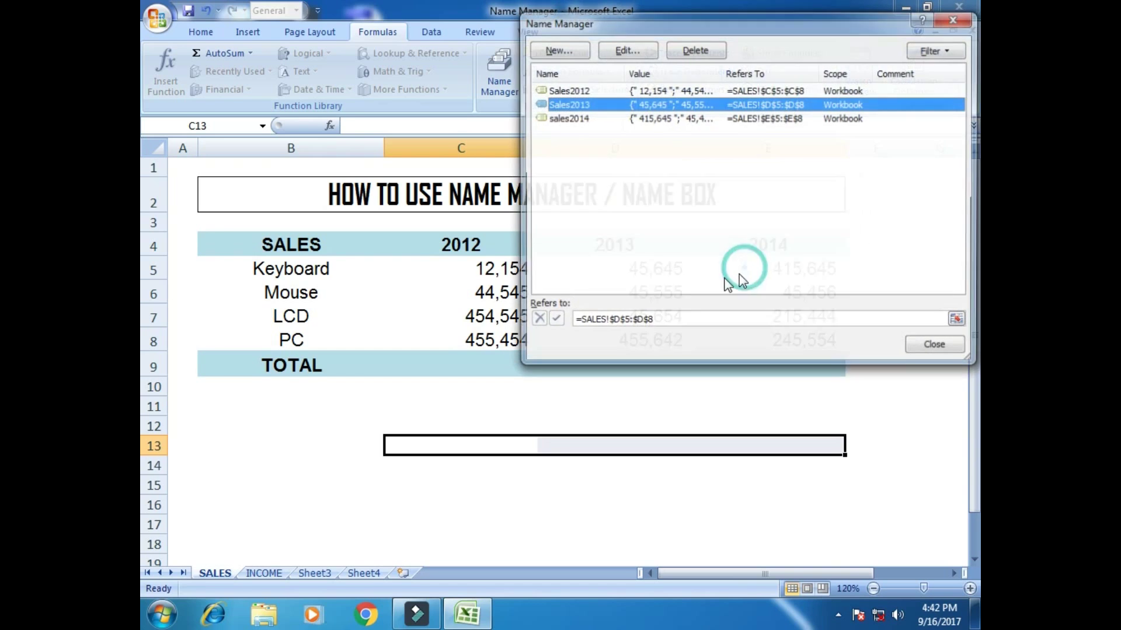
pyautogui.click(582, 118)
pyautogui.click(627, 51)
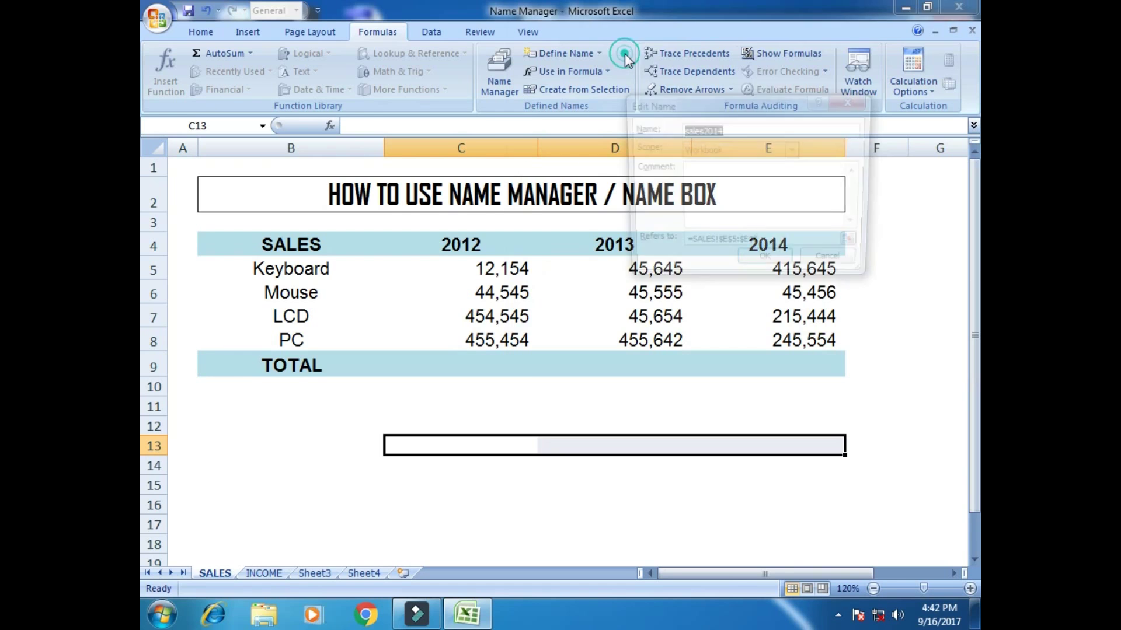
pyautogui.click(680, 130)
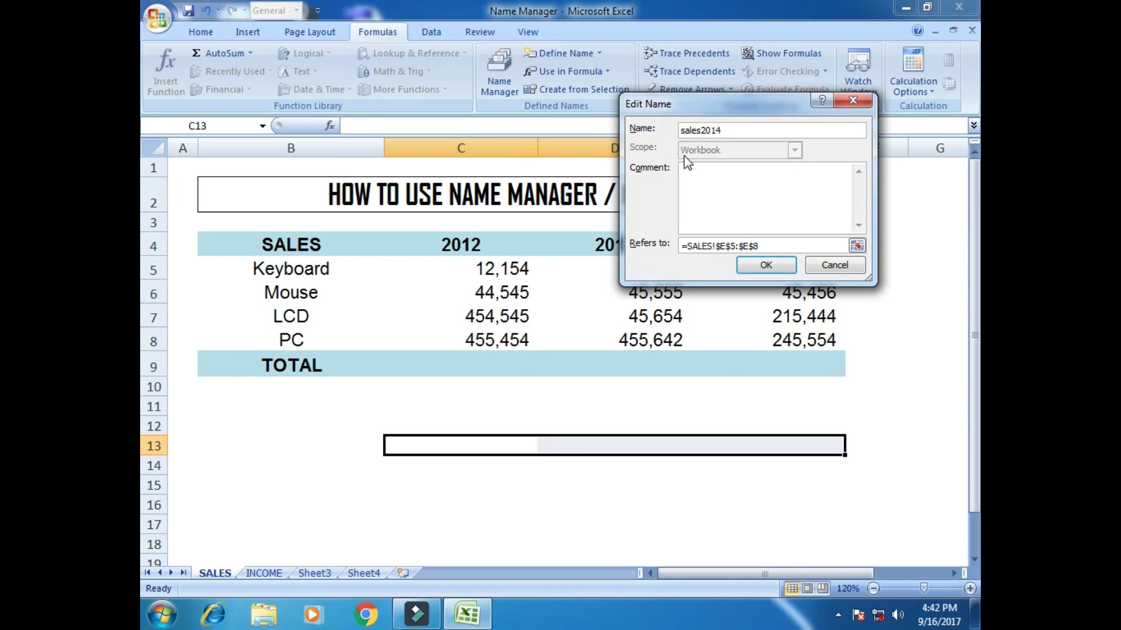
pyautogui.press('Delete')
pyautogui.write('S')
pyautogui.click(766, 268)
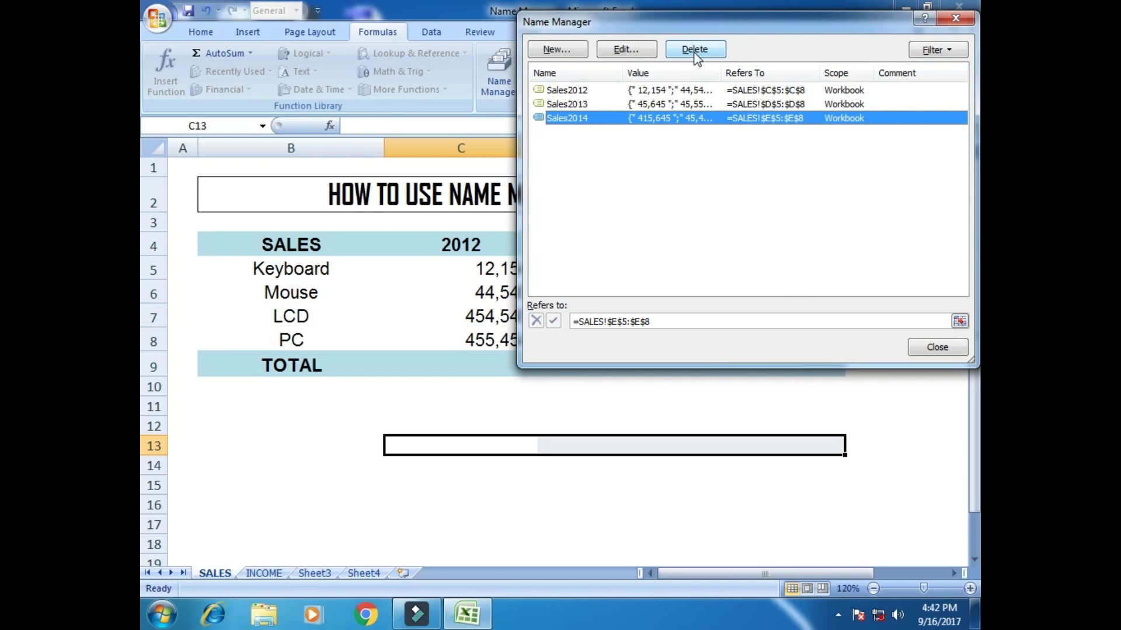
pyautogui.click(947, 354)
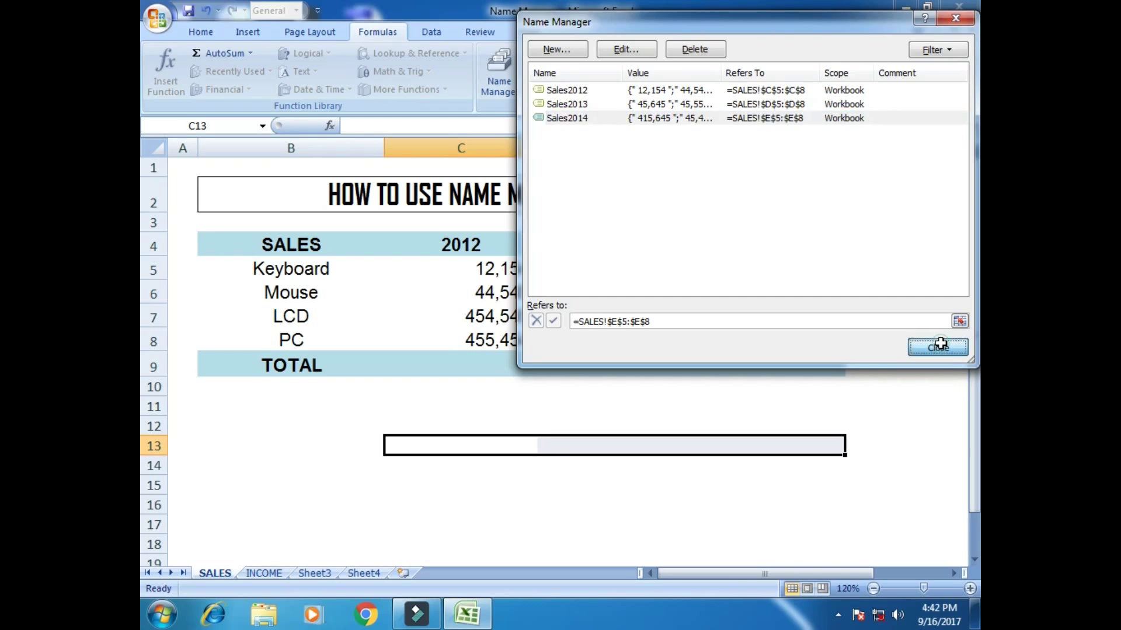
pyautogui.click(588, 382)
# AutoSum the 2012 sales in C9 (968,710) with Comma Style, 14-point font and no decimals
pyautogui.click(200, 32)
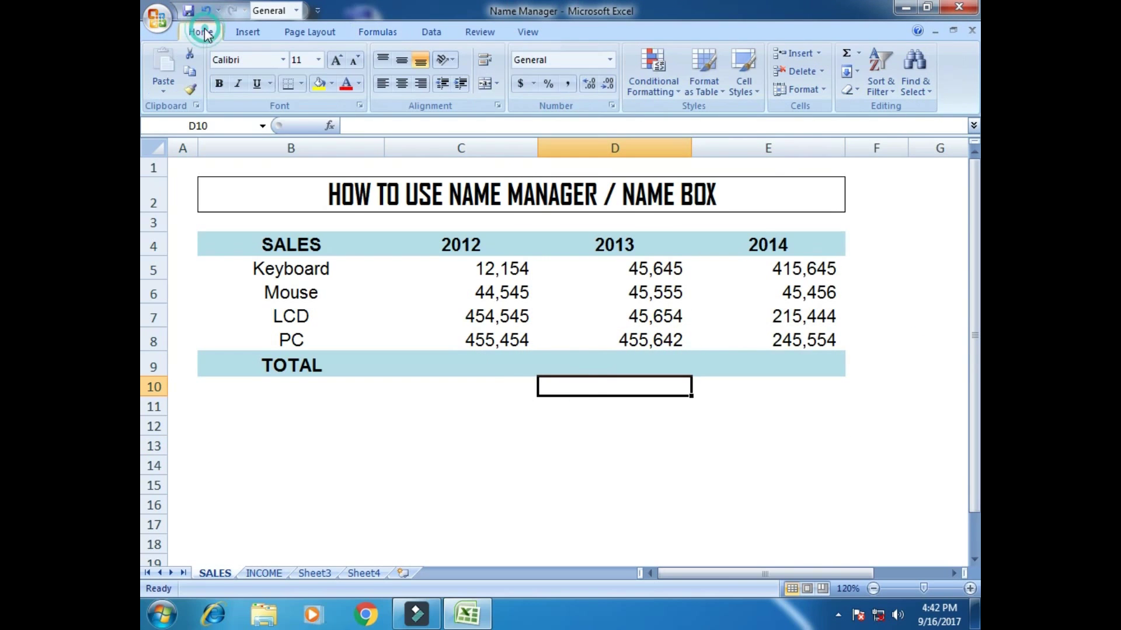
pyautogui.click(481, 431)
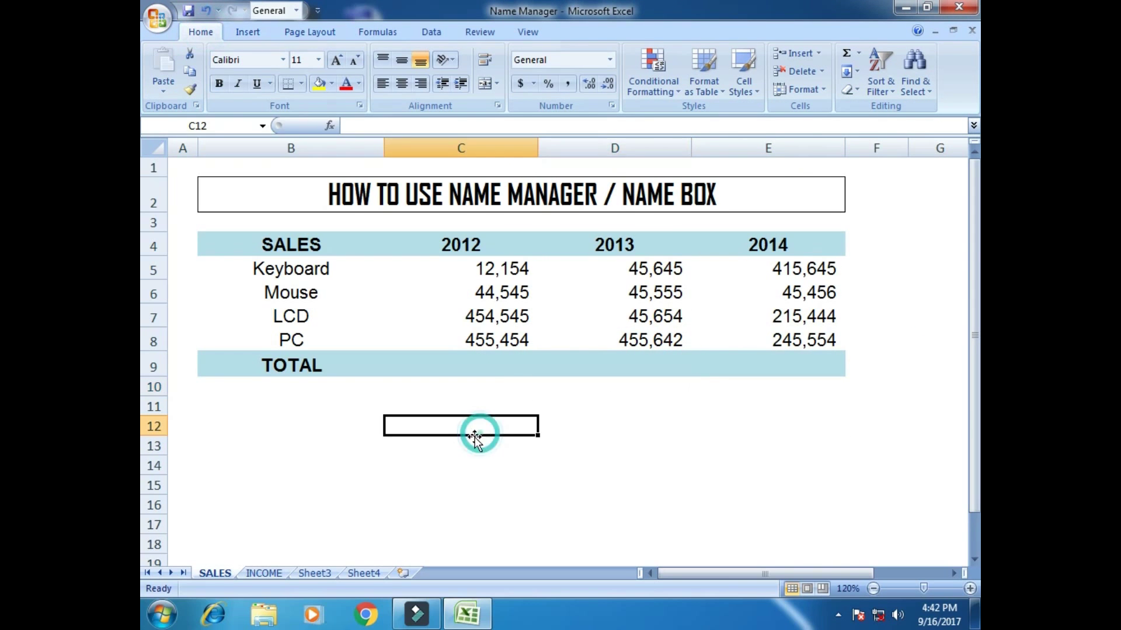
pyautogui.click(472, 361)
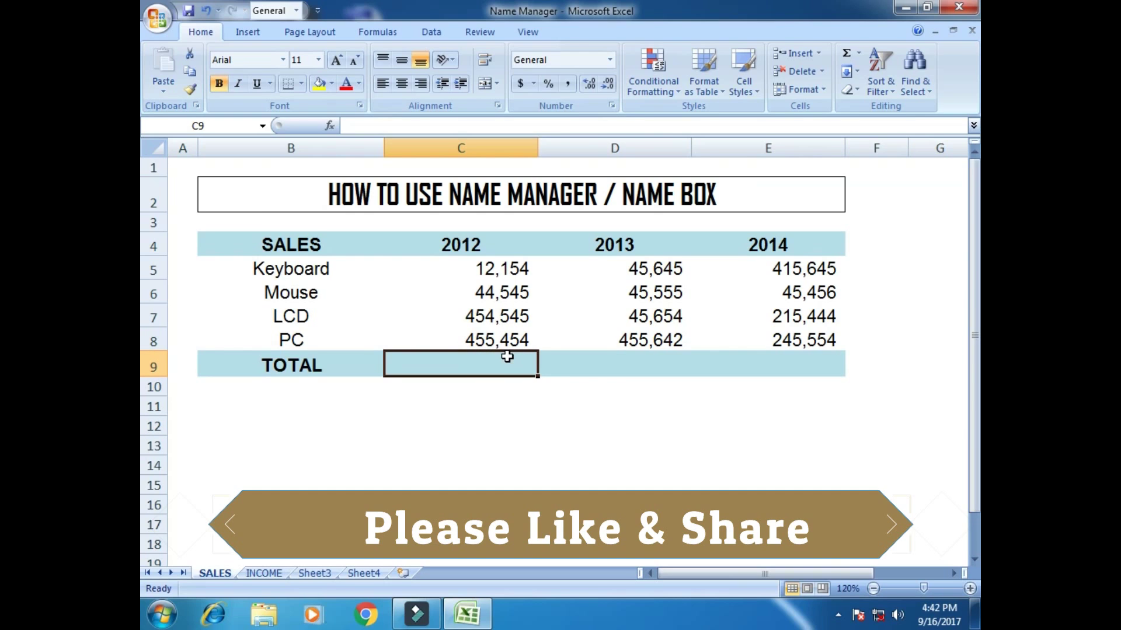
pyautogui.click(848, 55)
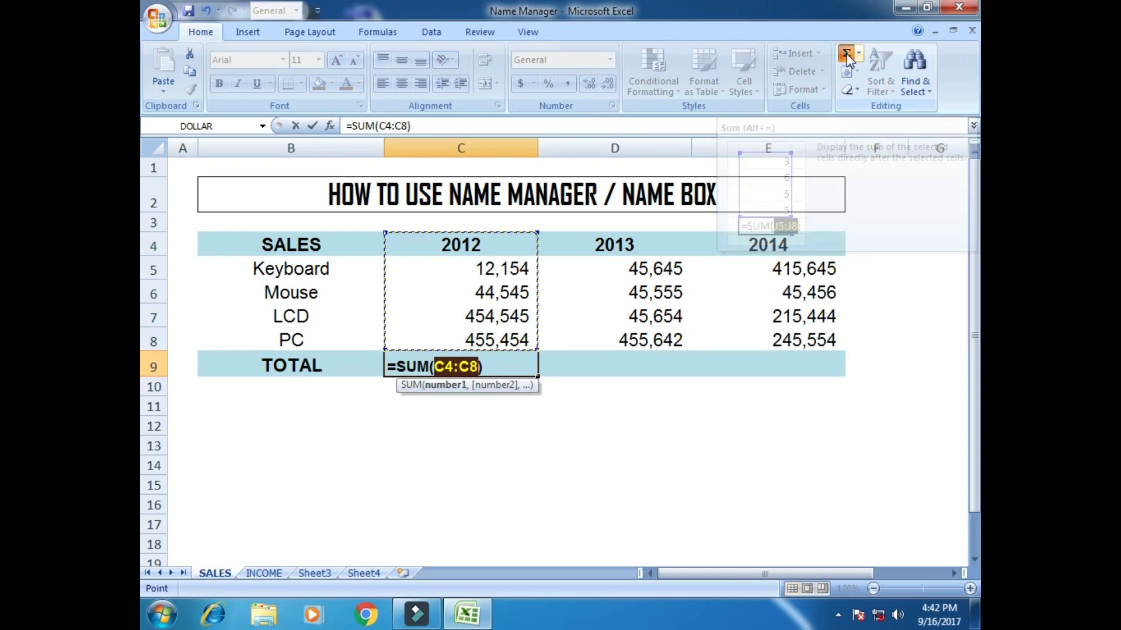
pyautogui.click(848, 56)
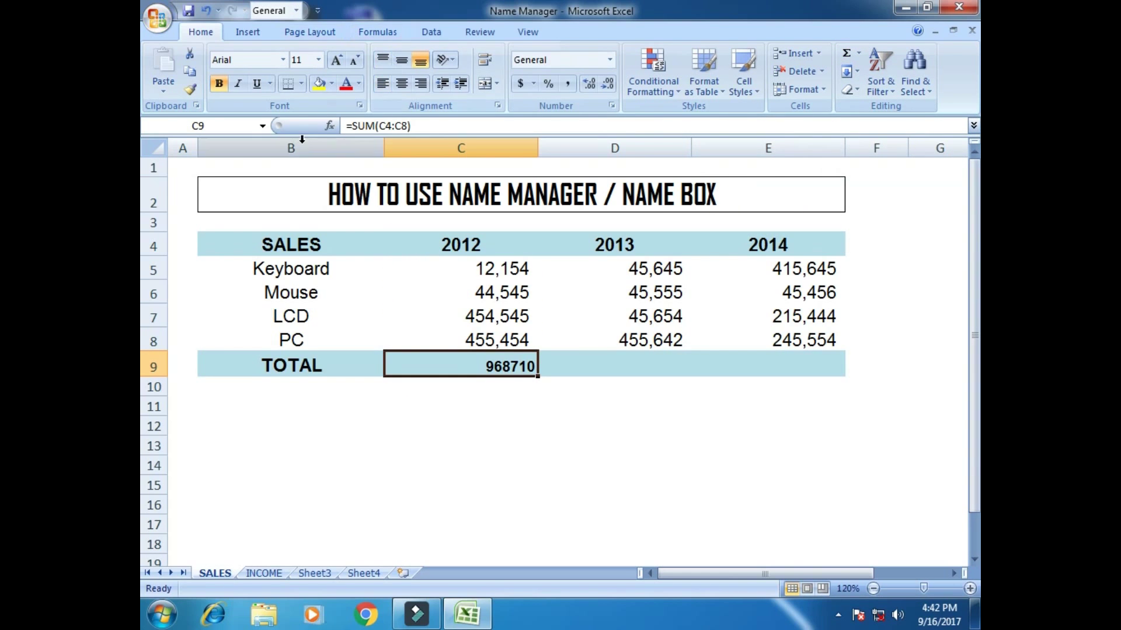
pyautogui.click(566, 87)
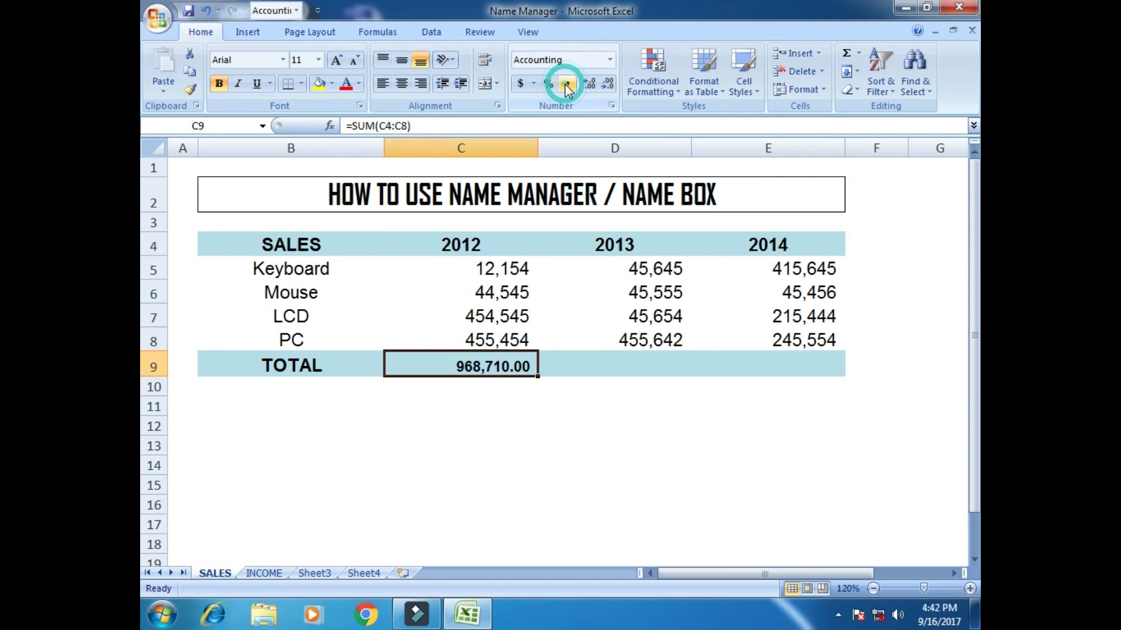
pyautogui.click(492, 338)
pyautogui.click(493, 362)
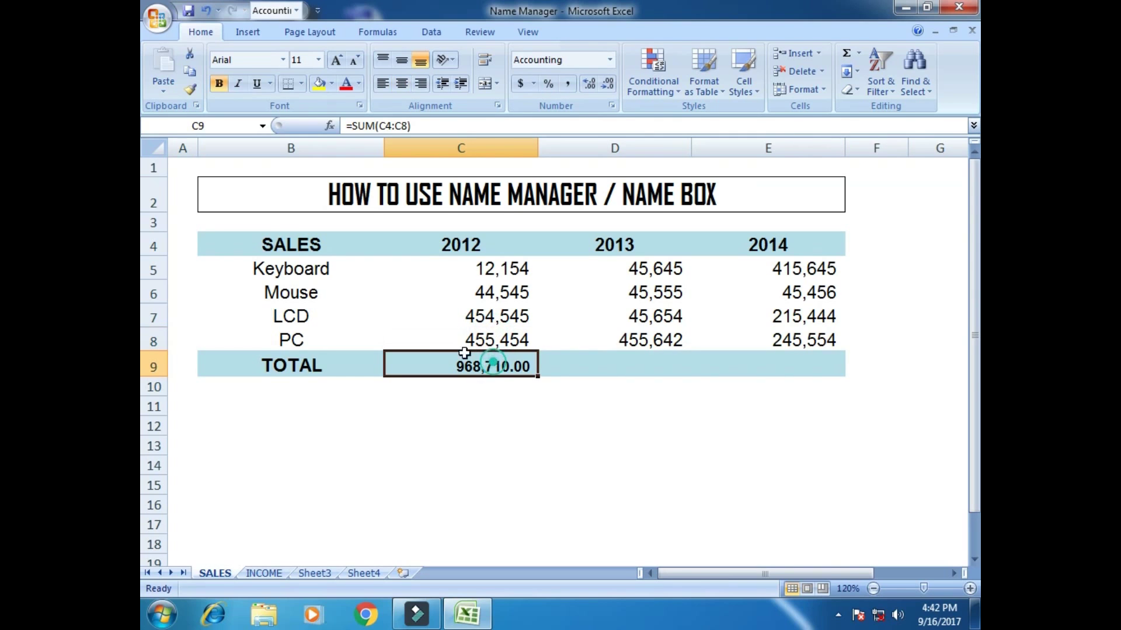
pyautogui.click(336, 61)
pyautogui.click(337, 61)
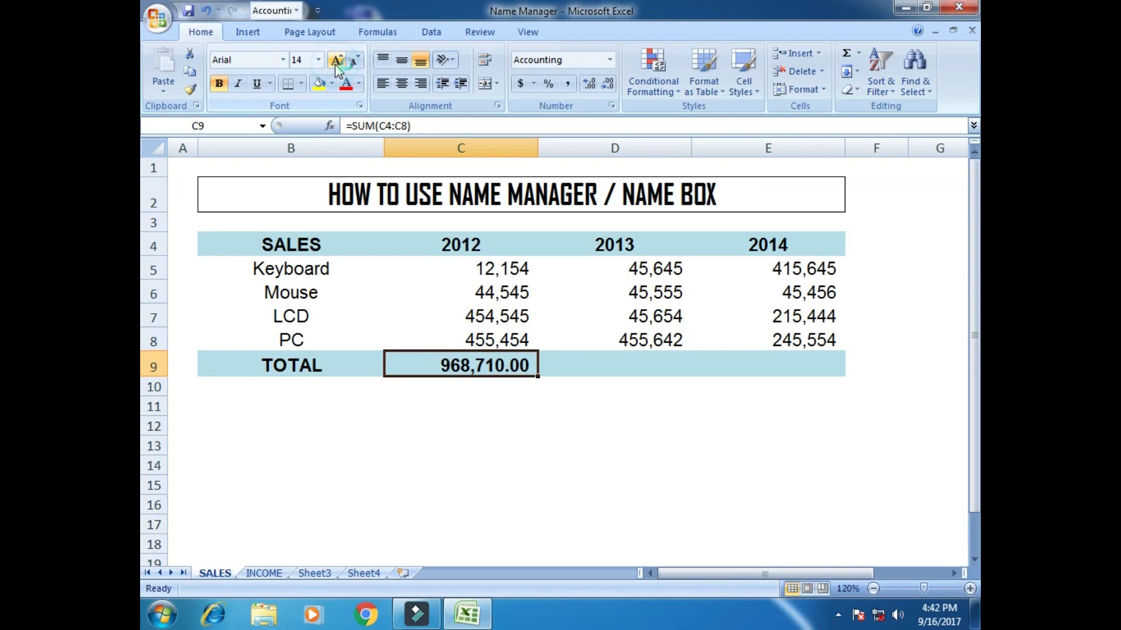
pyautogui.click(520, 443)
pyautogui.click(502, 366)
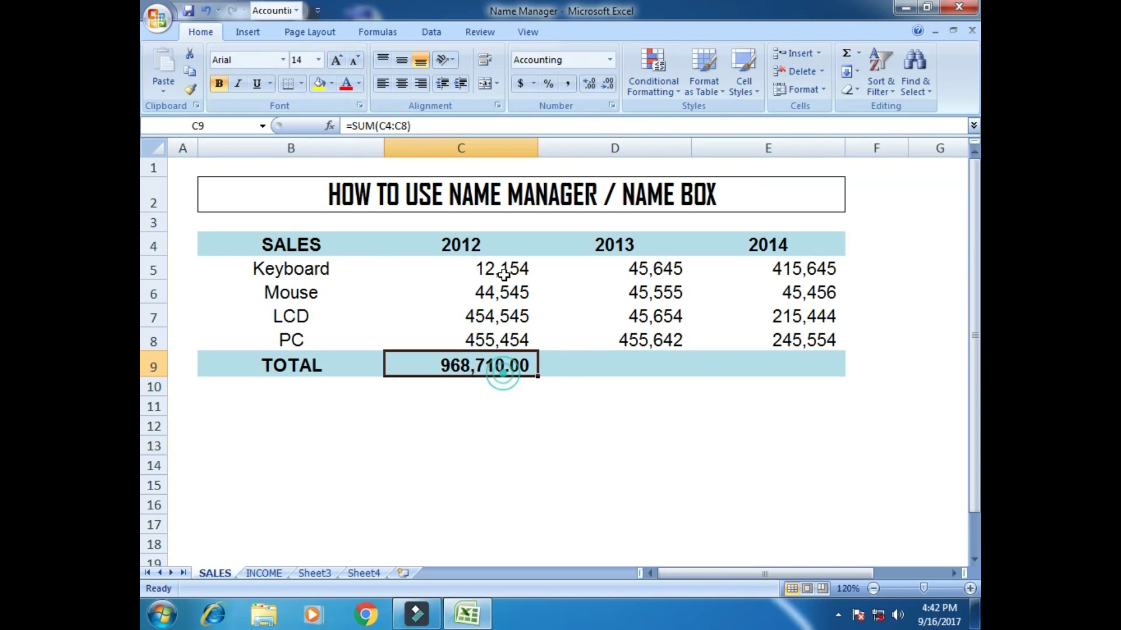
pyautogui.click(607, 84)
pyautogui.click(607, 84)
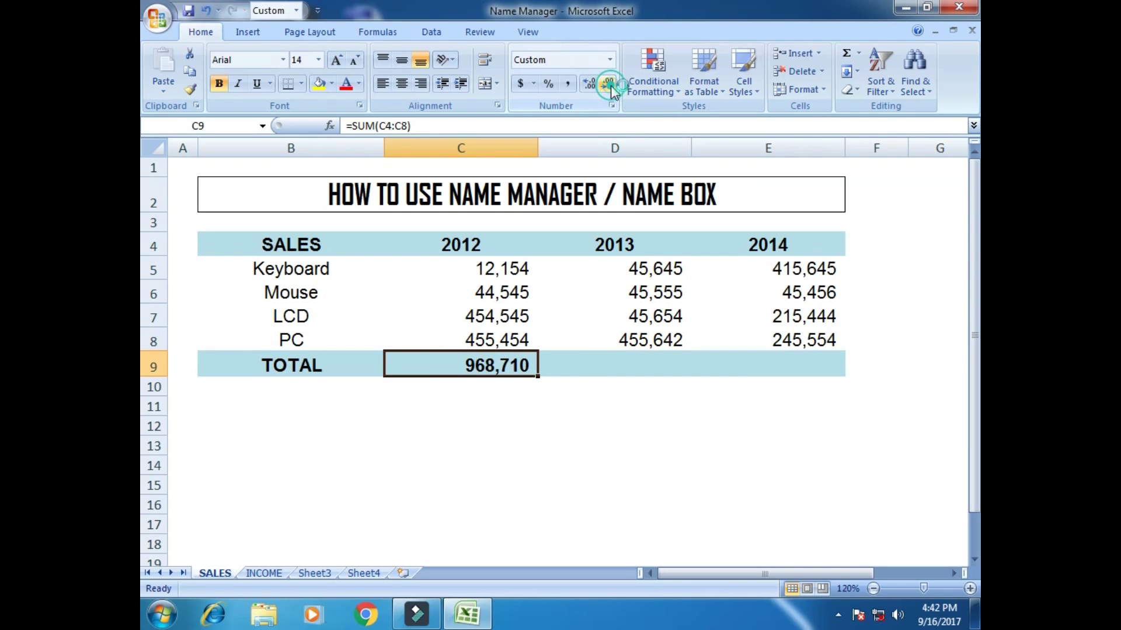
# Copy the C9 total into D9:E9, giving 594,509 and 924,113 for 2013 and 2014
pyautogui.click(577, 401)
pyautogui.rightClick(514, 366)
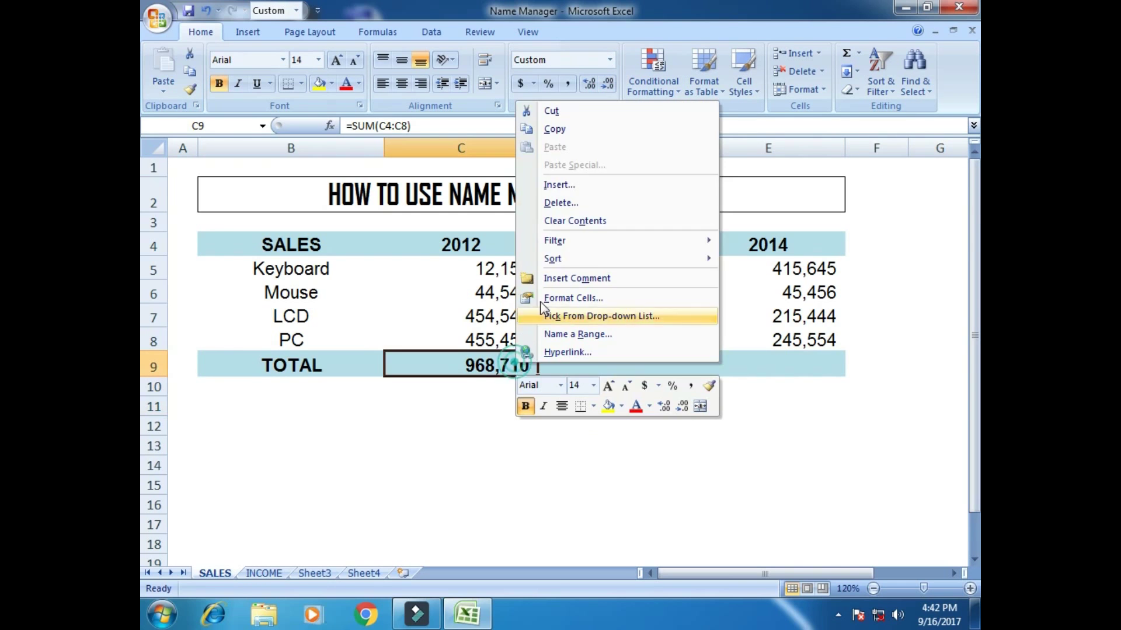
pyautogui.click(584, 131)
pyautogui.moveTo(626, 368); pyautogui.dragTo(759, 366)
pyautogui.rightClick(759, 367)
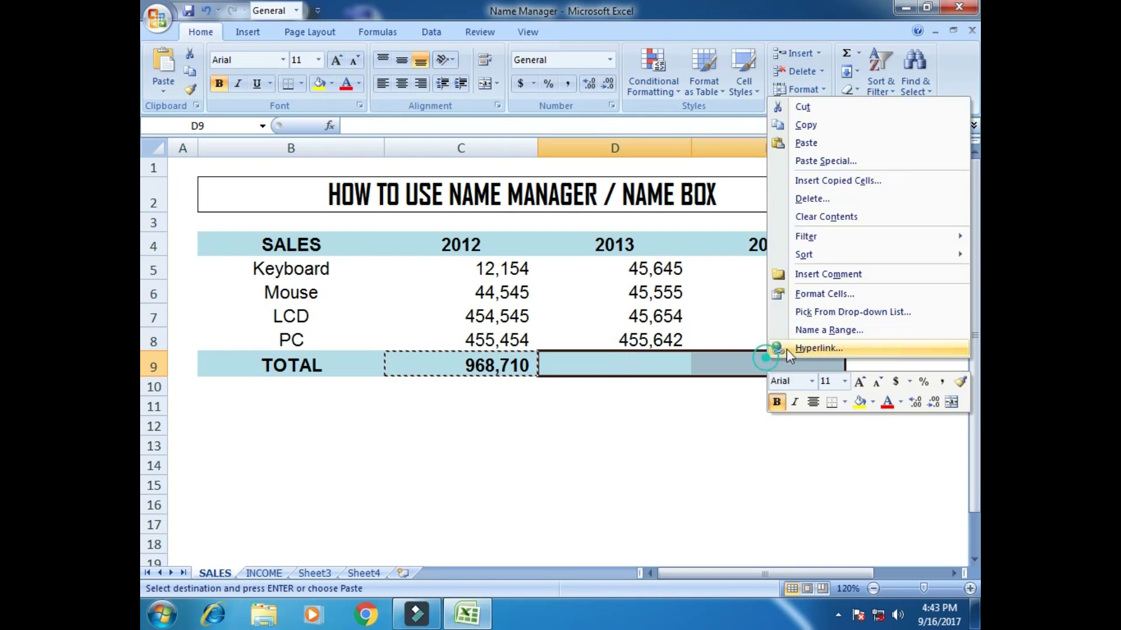
pyautogui.click(805, 143)
pyautogui.click(619, 486)
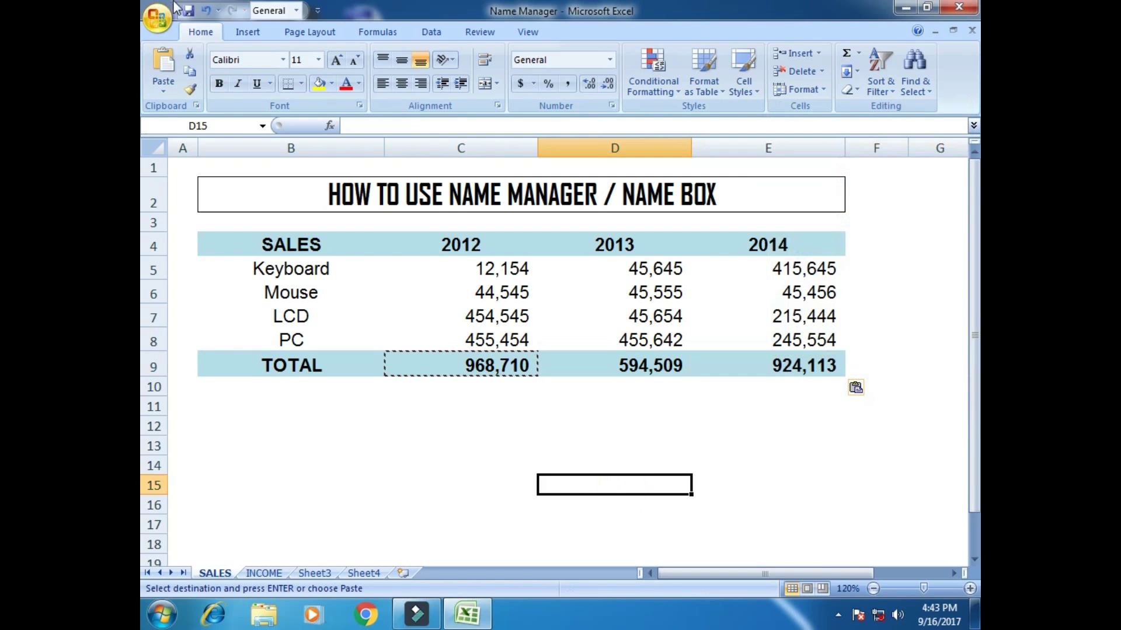
pyautogui.click(392, 430)
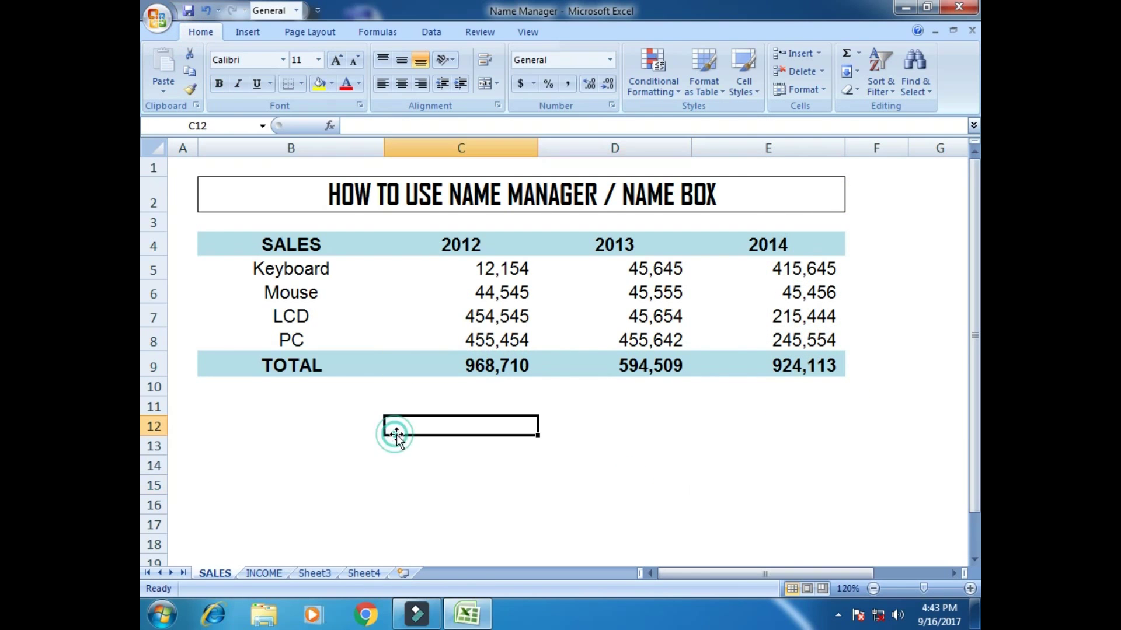
pyautogui.click(609, 449)
pyautogui.click(499, 367)
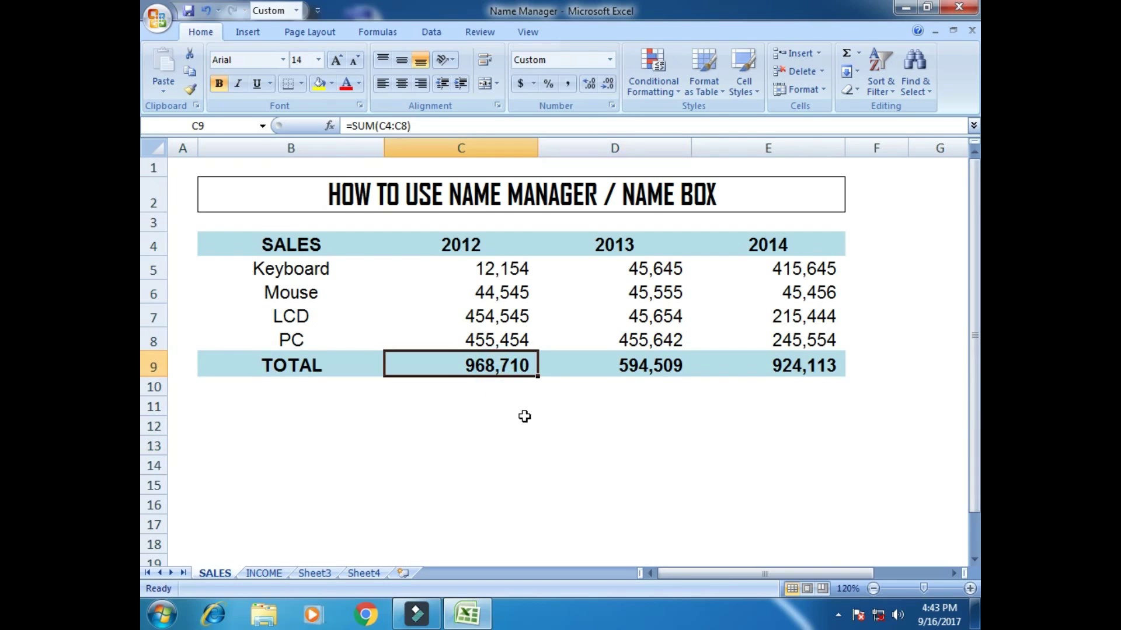
pyautogui.click(524, 413)
# Look over Sheet3 and Sheet4, insert a new blank Sheet1, then return to SALES
pyautogui.click(506, 367)
pyautogui.click(314, 573)
pyautogui.click(361, 574)
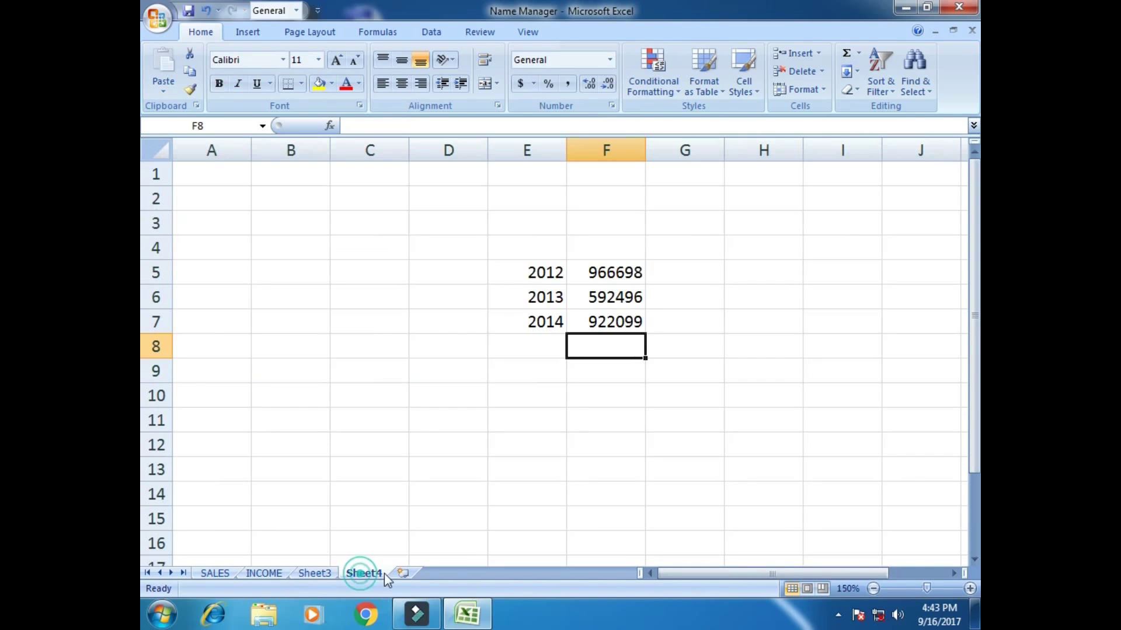
pyautogui.click(402, 573)
pyautogui.click(444, 356)
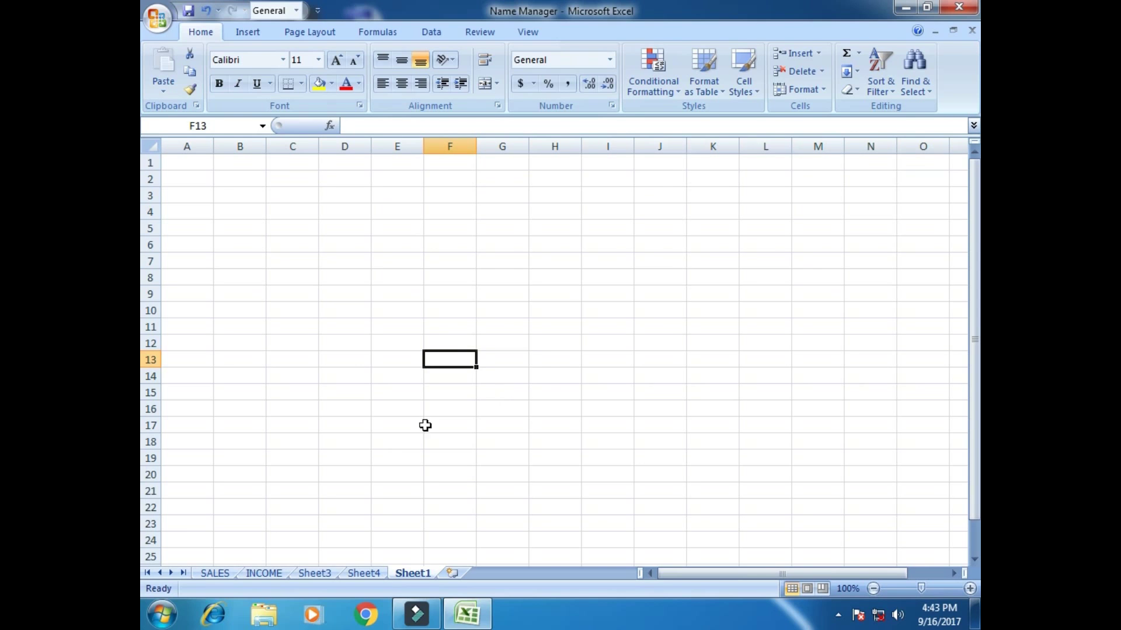
pyautogui.click(225, 573)
pyautogui.click(361, 495)
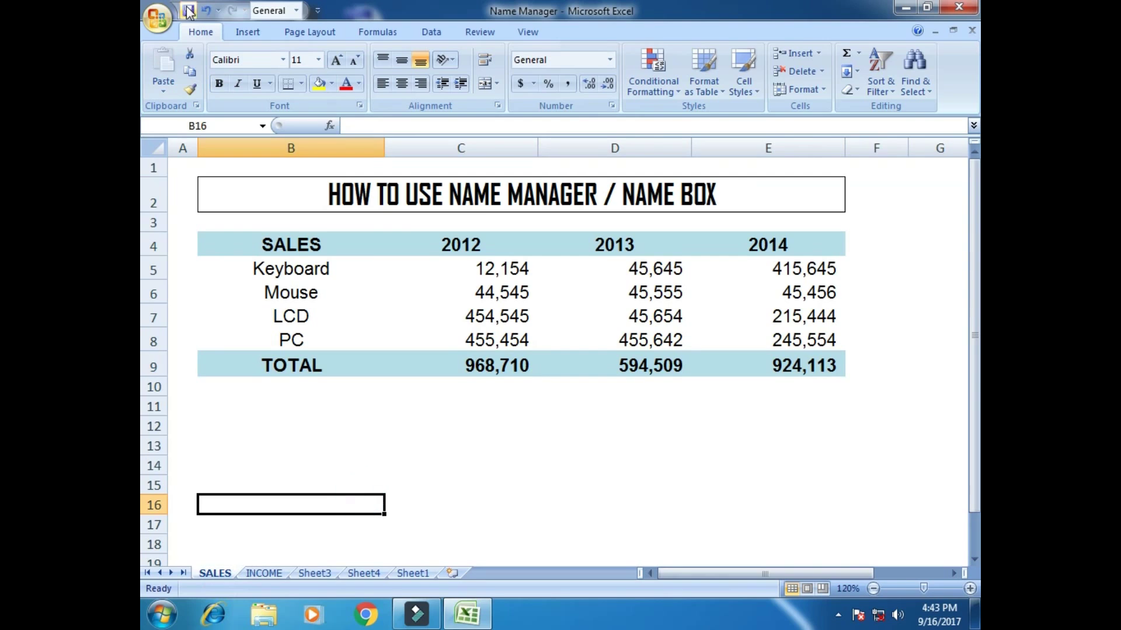
# Select the 2012 total in C9 and open Name Manager from the Formulas tab
pyautogui.click(497, 353)
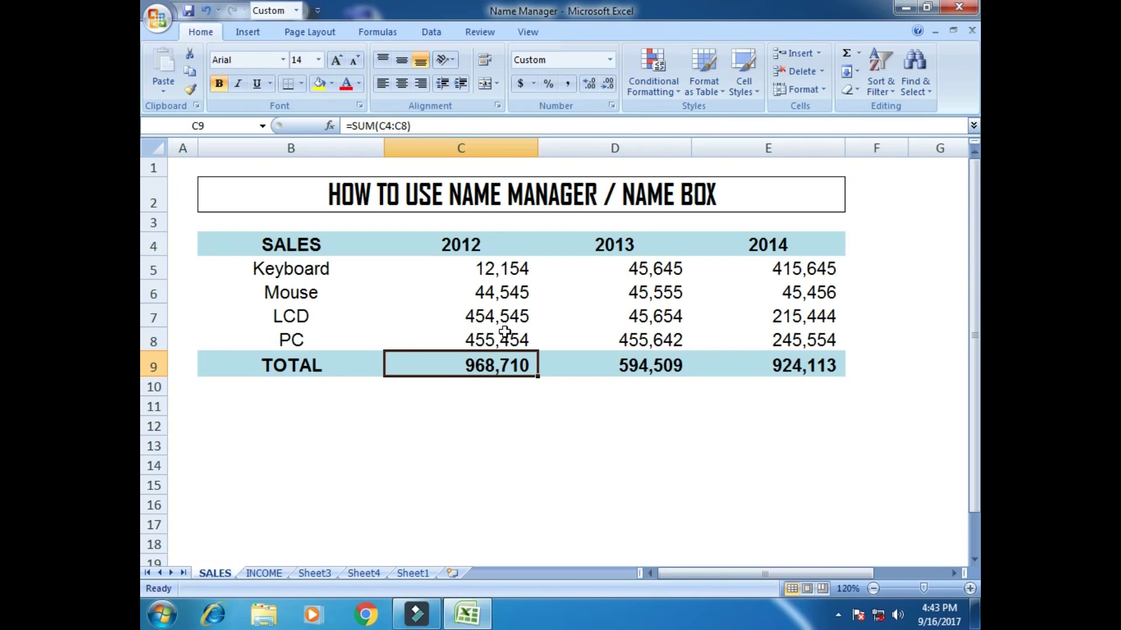
pyautogui.click(505, 434)
pyautogui.click(487, 366)
pyautogui.click(525, 410)
pyautogui.click(507, 365)
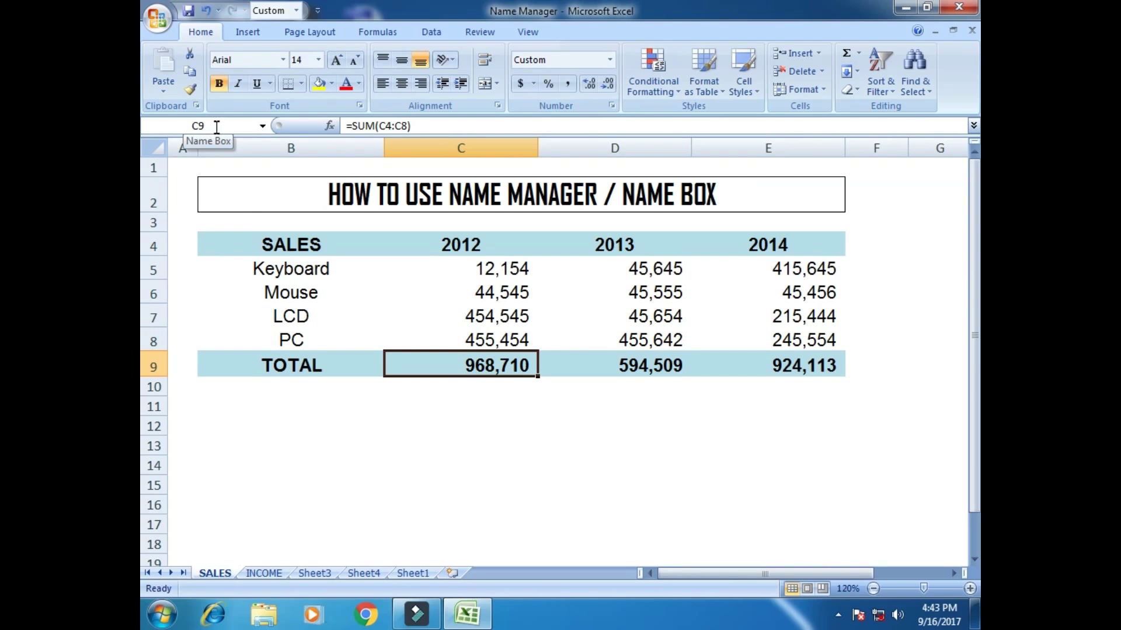
pyautogui.click(375, 32)
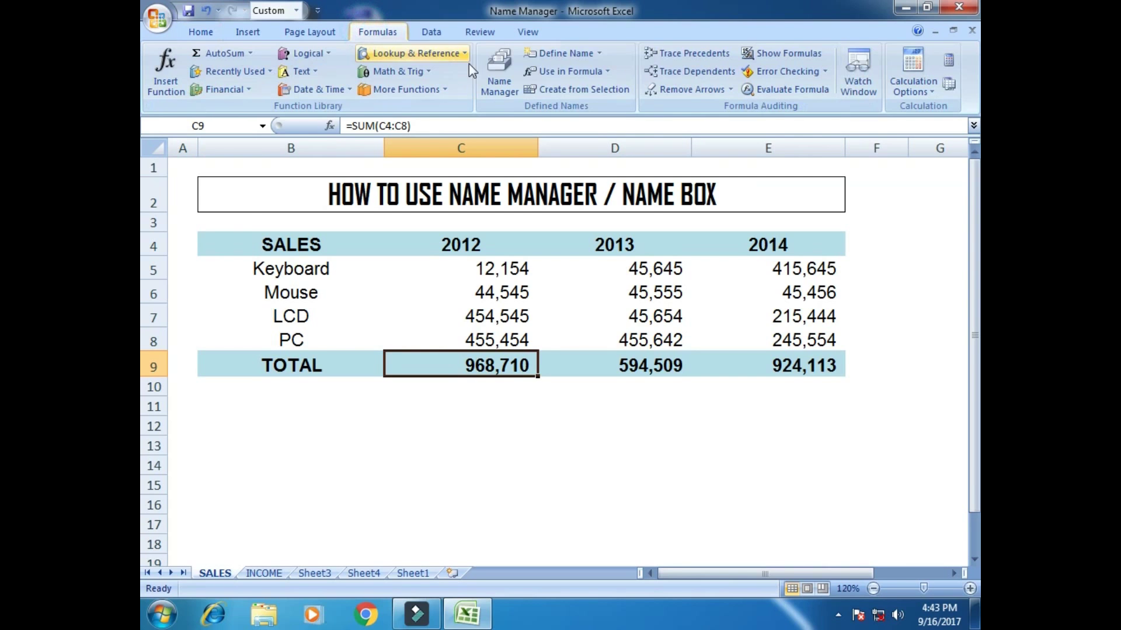
pyautogui.click(500, 73)
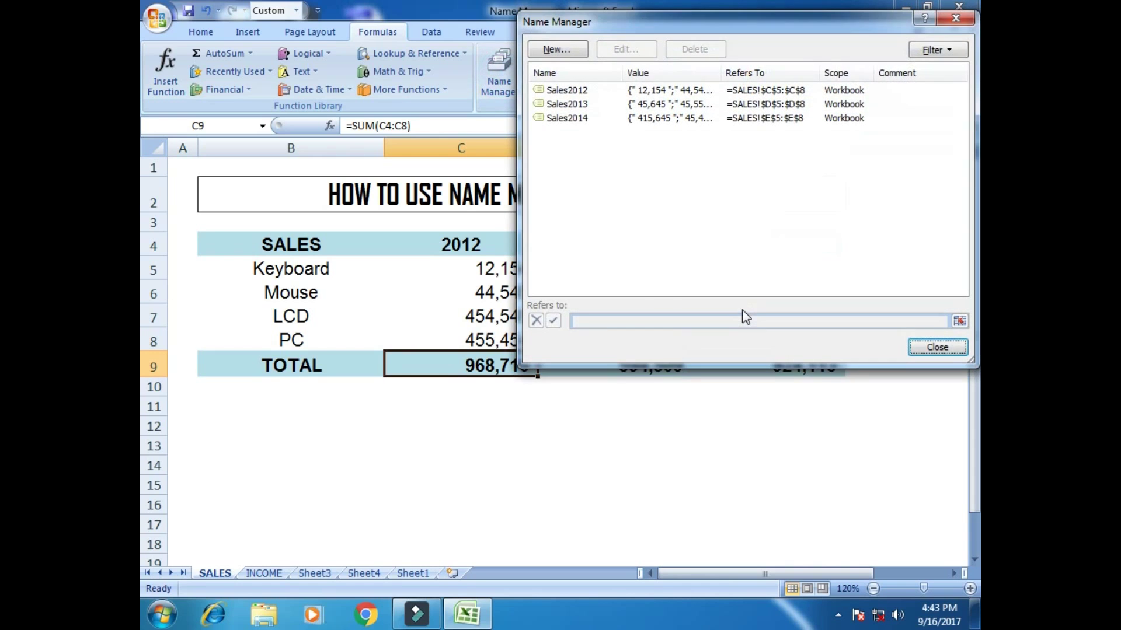
# Cancel the new TOTAL name and close Name Manager, leaving C9 selected
pyautogui.click(556, 51)
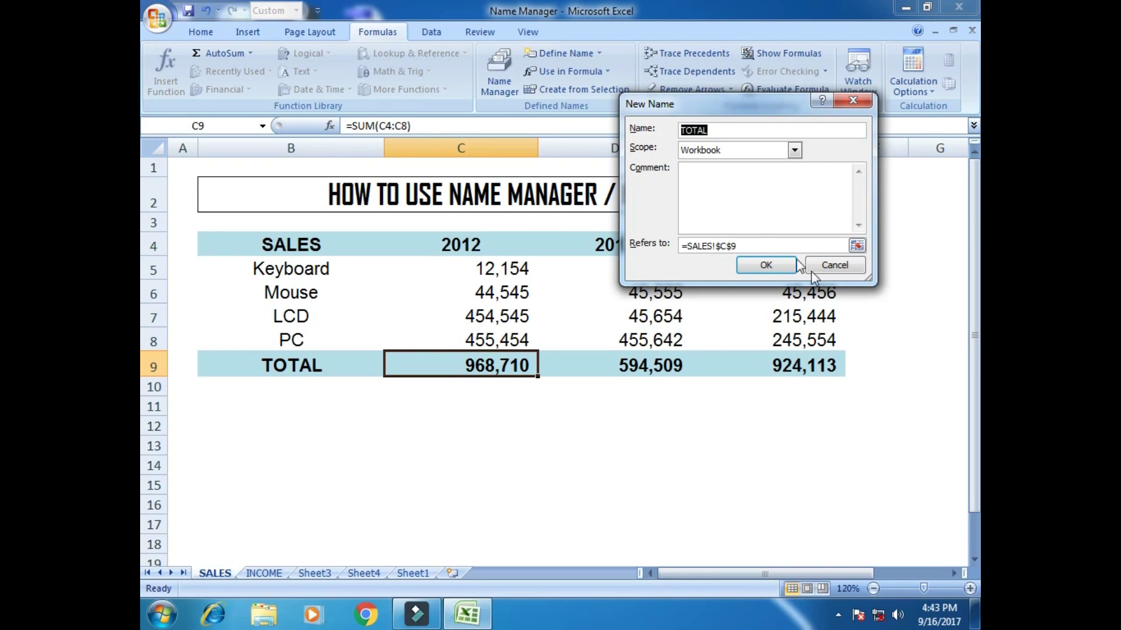
pyautogui.click(835, 265)
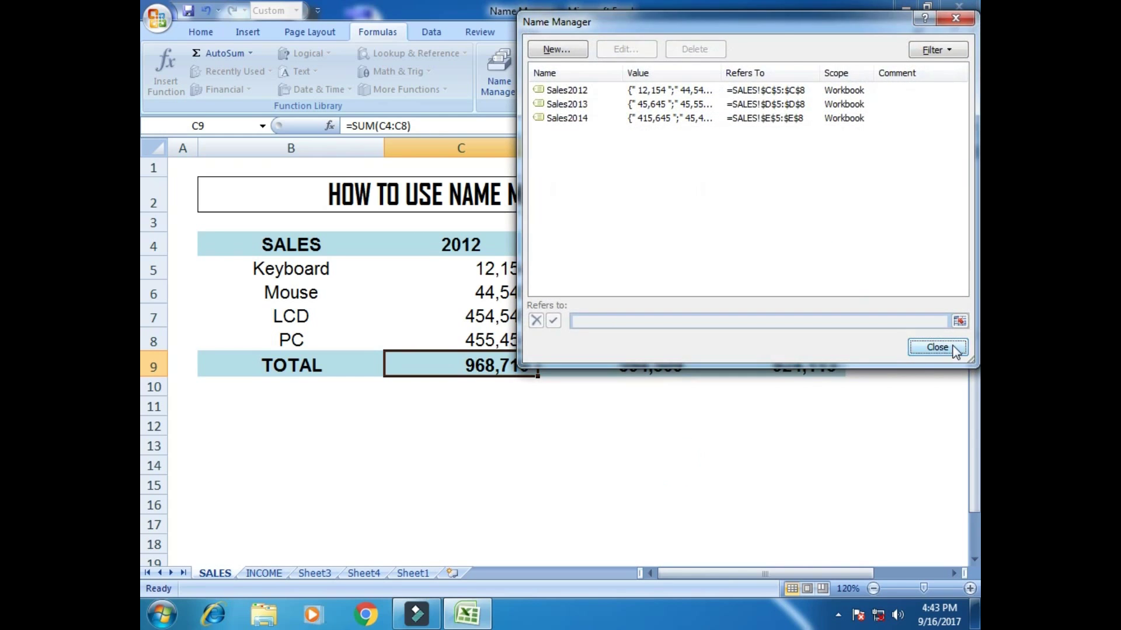
pyautogui.click(948, 349)
pyautogui.click(657, 462)
pyautogui.click(503, 356)
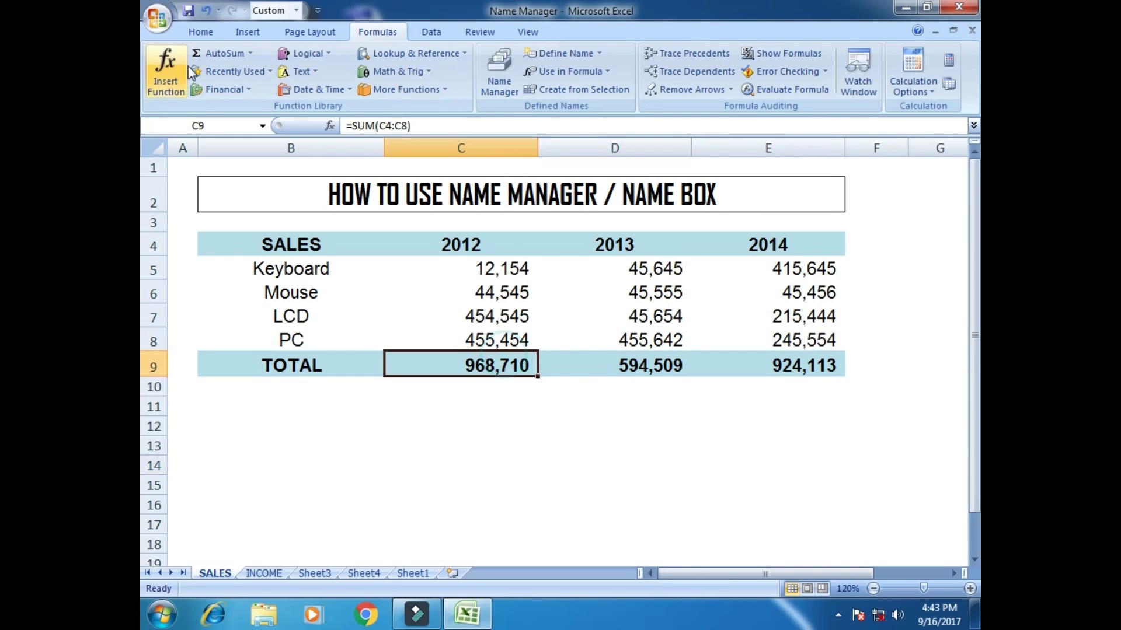
pyautogui.click(201, 32)
pyautogui.click(425, 440)
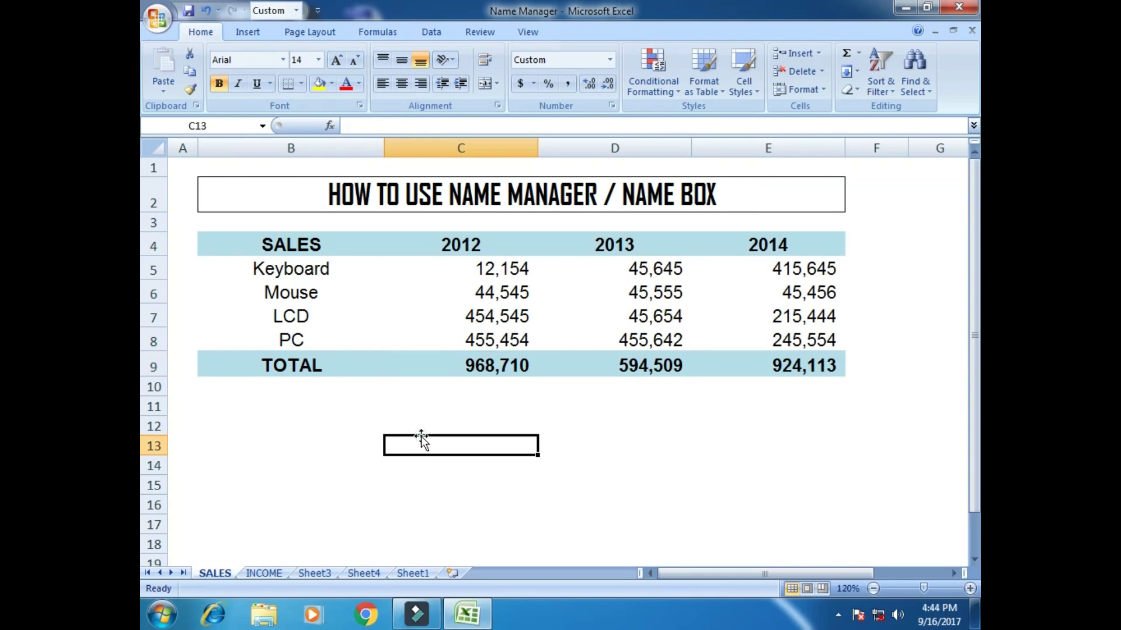
pyautogui.click(478, 367)
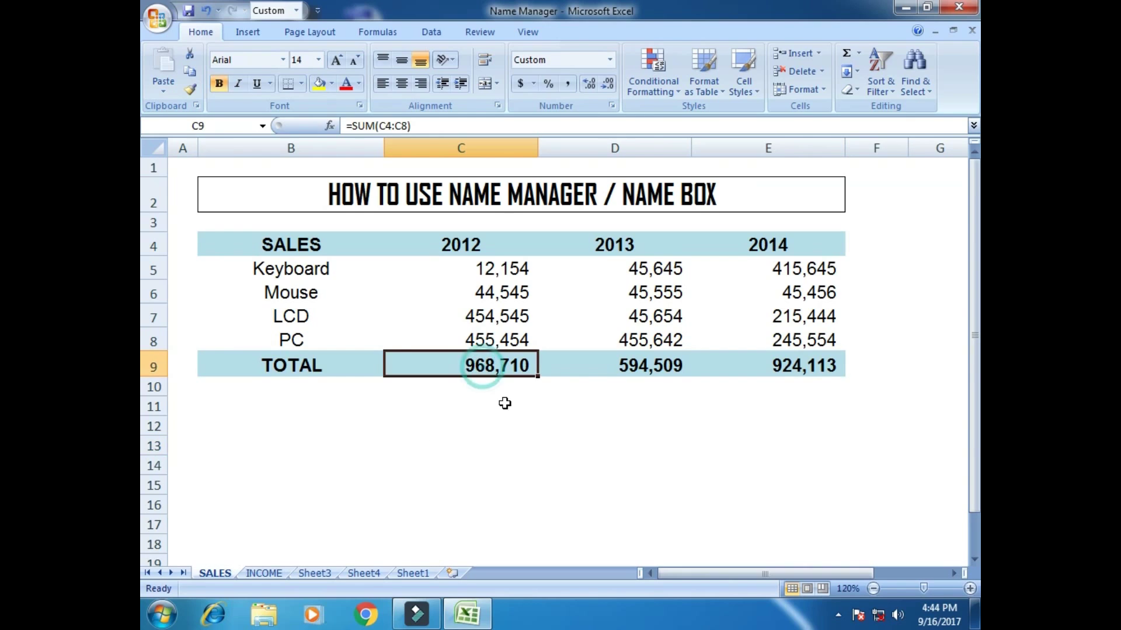
pyautogui.click(223, 126)
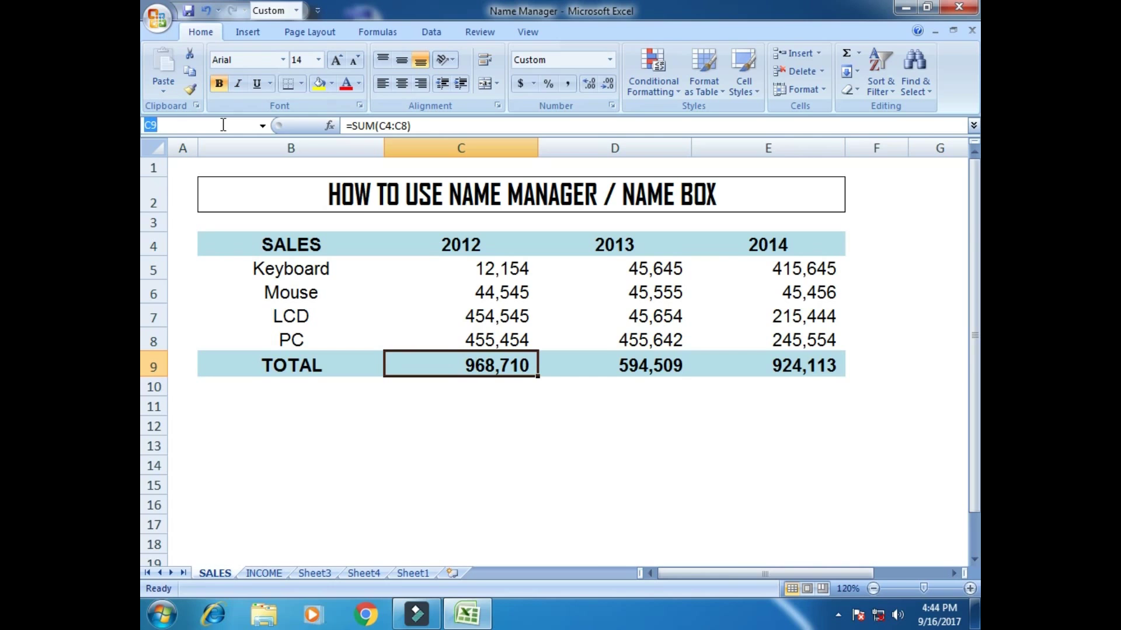
pyautogui.write('s')
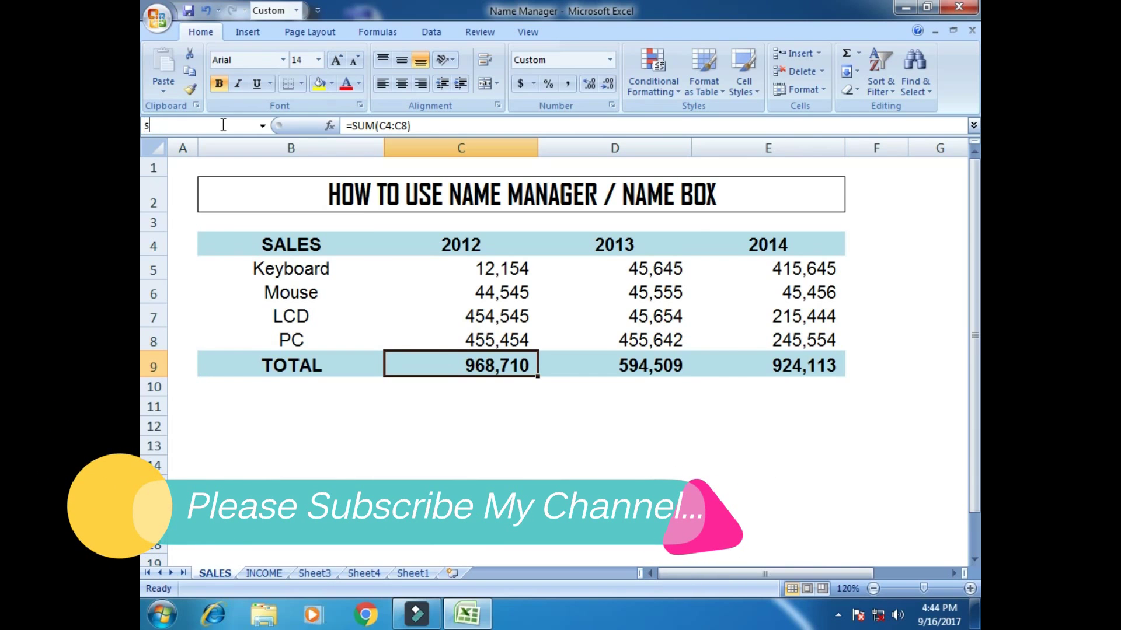
pyautogui.write('um')
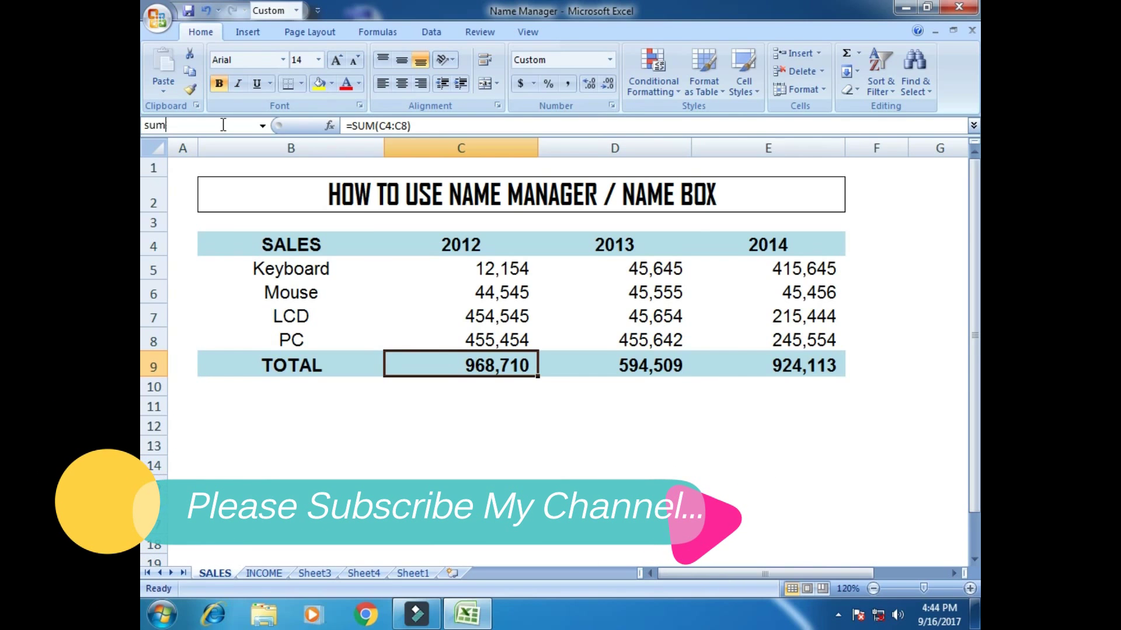
pyautogui.press('BackSpace')
pyautogui.press('BackSpace')
pyautogui.press('BackSpace')
pyautogui.write('Total 20')
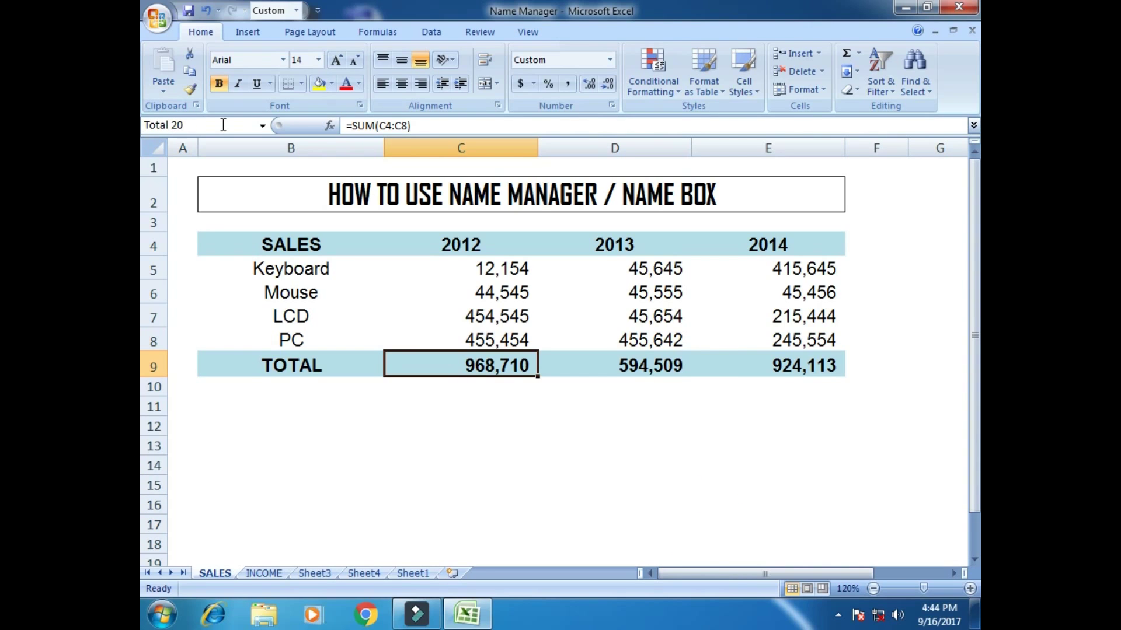
pyautogui.write('2')
pyautogui.press('Return')
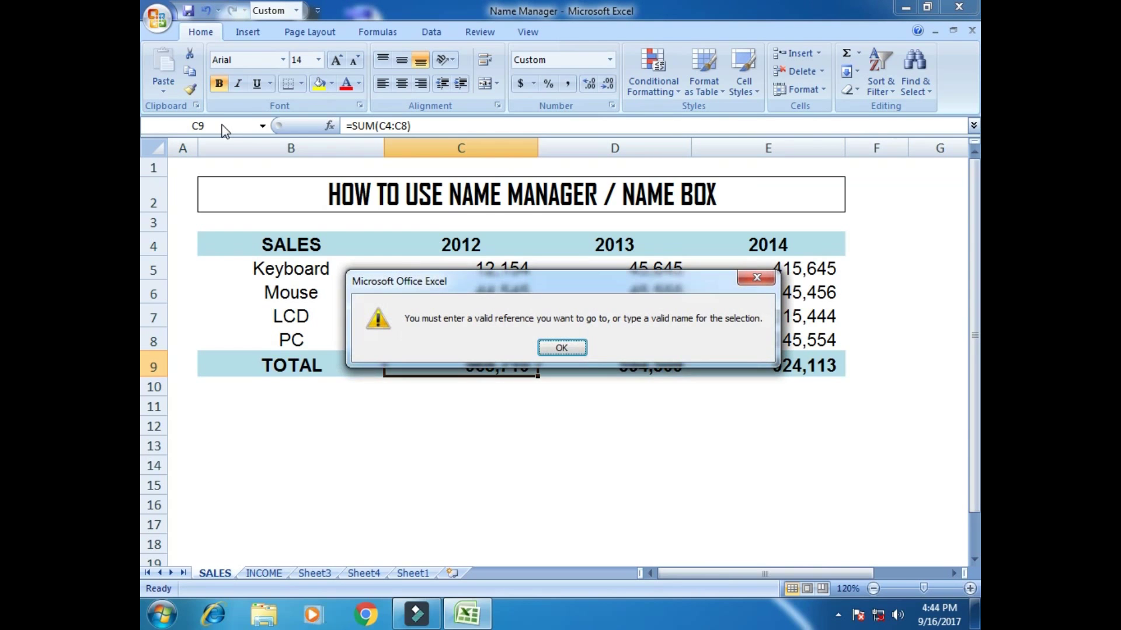
pyautogui.click(562, 348)
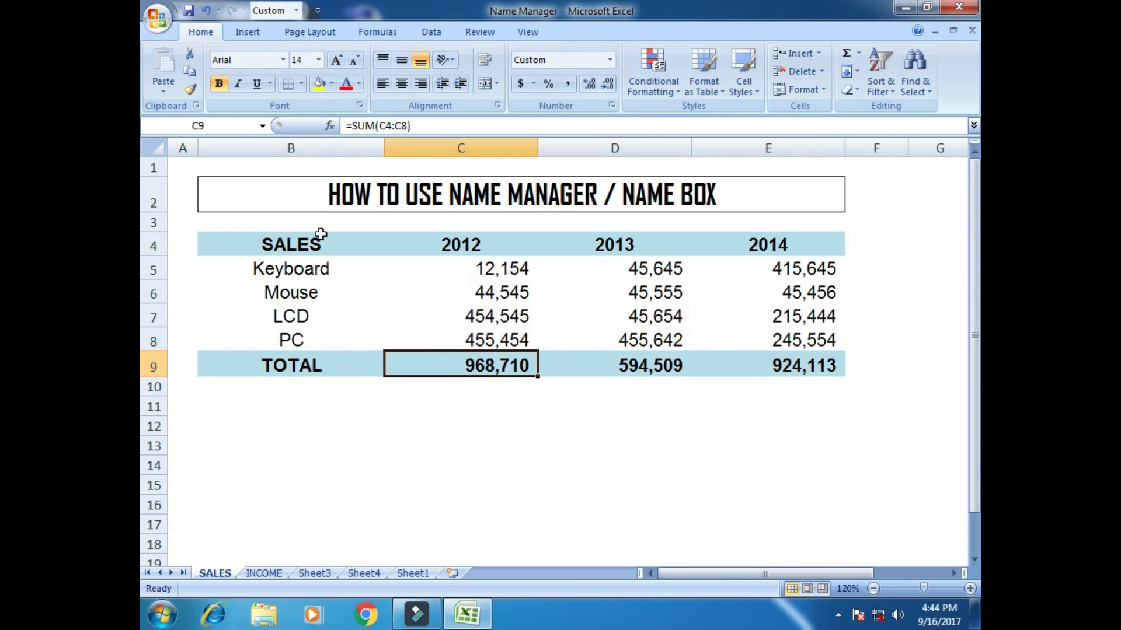
pyautogui.click(214, 124)
# Name cell C9 Total2012 through the Name Box
pyautogui.write('Total')
pyautogui.write('2012')
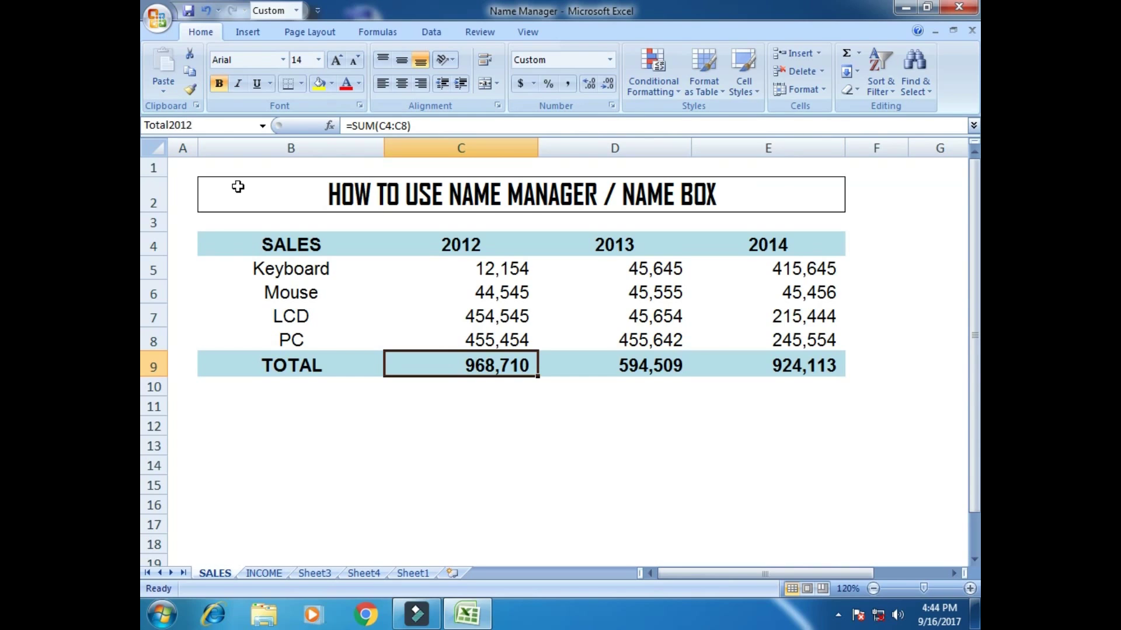
pyautogui.press('Return')
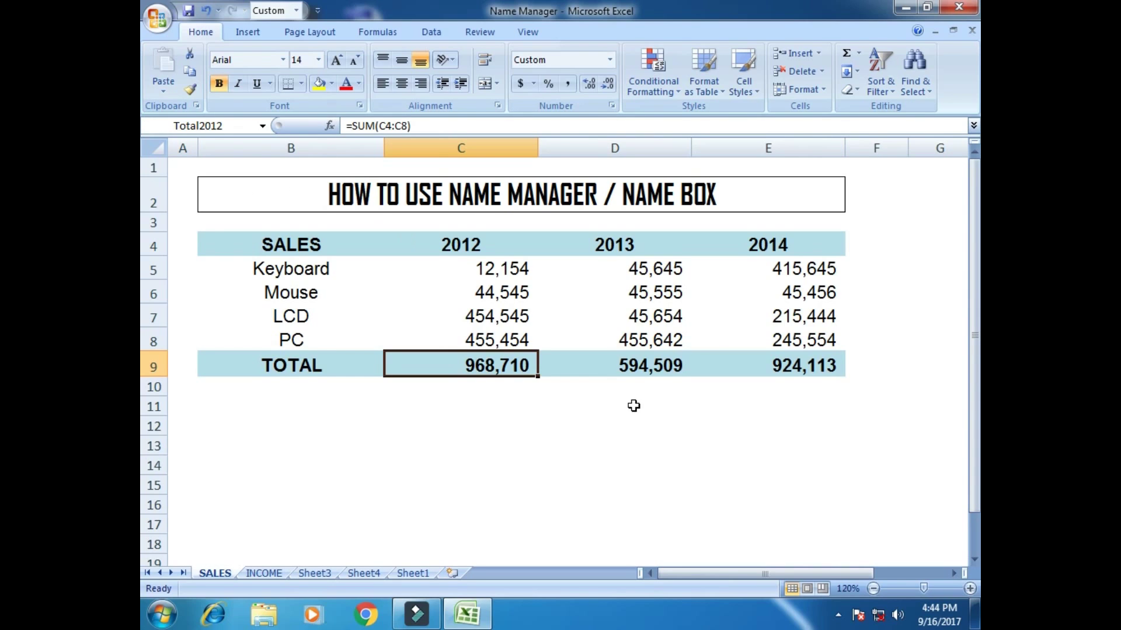
# Name the 2013 total in D9 Total2013 through the Name Box
pyautogui.click(619, 369)
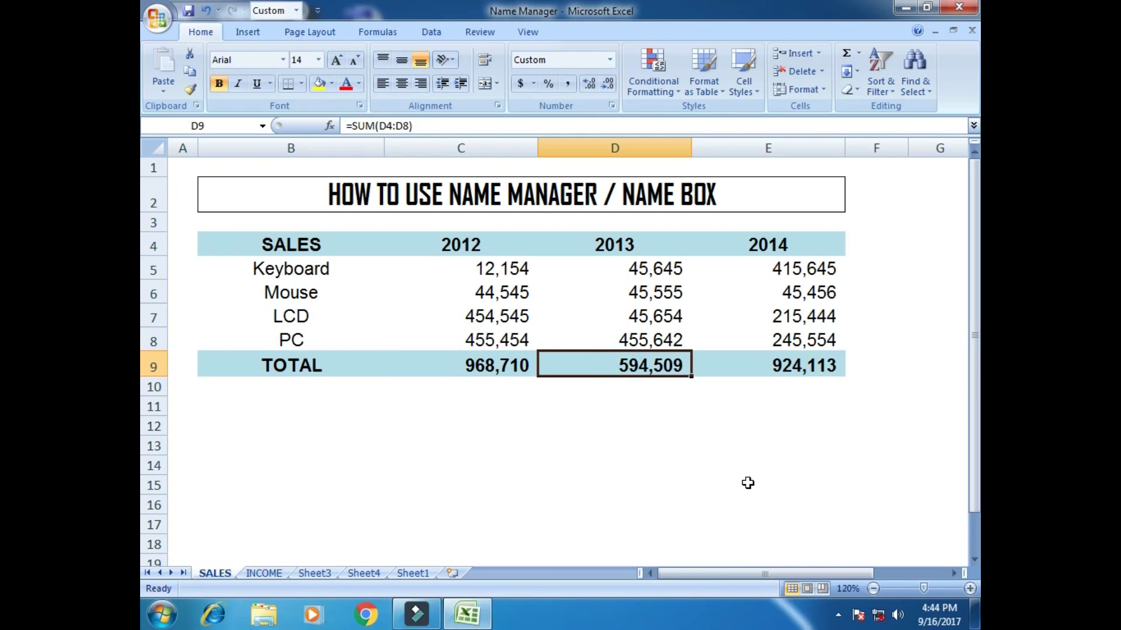
pyautogui.click(232, 127)
pyautogui.write('Total2')
pyautogui.write('013')
pyautogui.press('Return')
# Select the 2014 total in E9 and open Name Manager
pyautogui.click(571, 412)
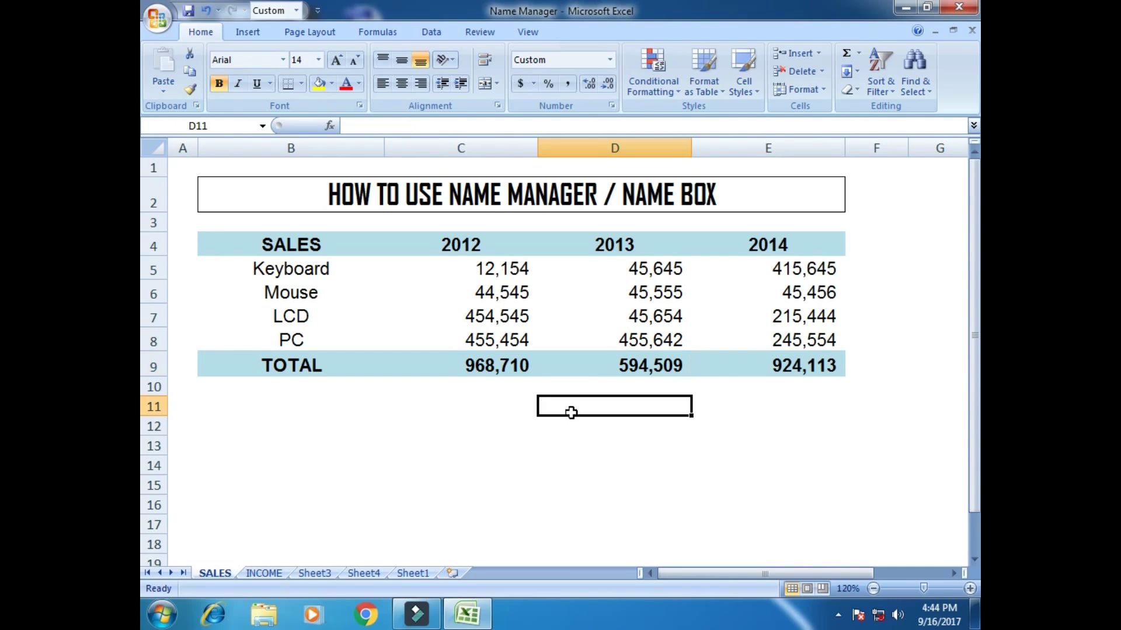
pyautogui.click(794, 367)
pyautogui.click(666, 438)
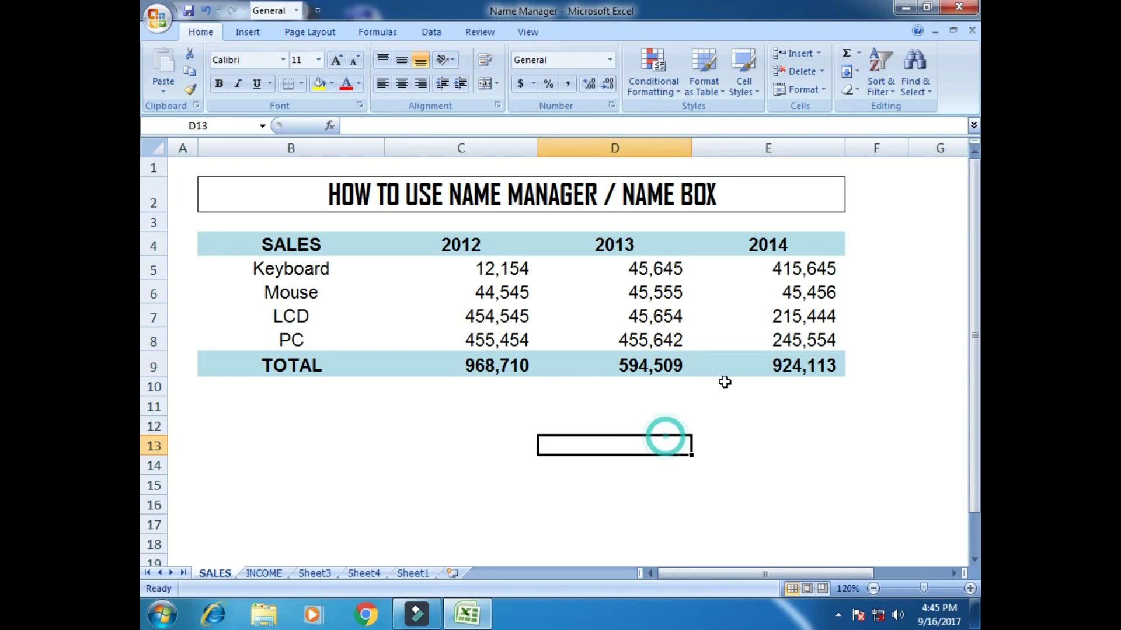
pyautogui.click(735, 367)
pyautogui.click(793, 367)
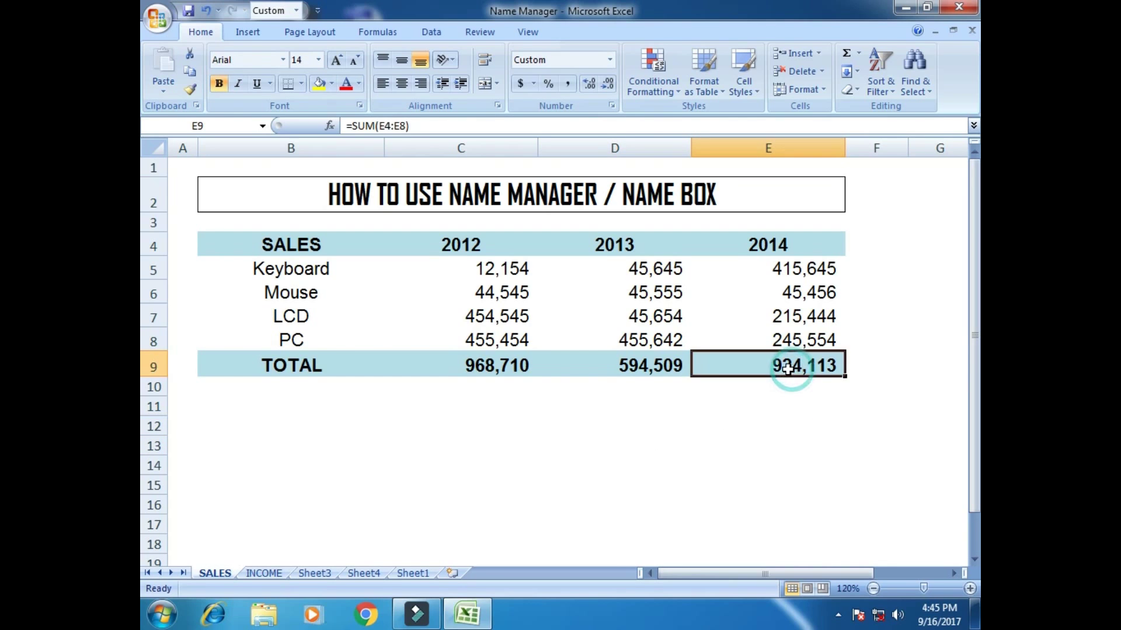
pyautogui.click(773, 412)
pyautogui.click(794, 365)
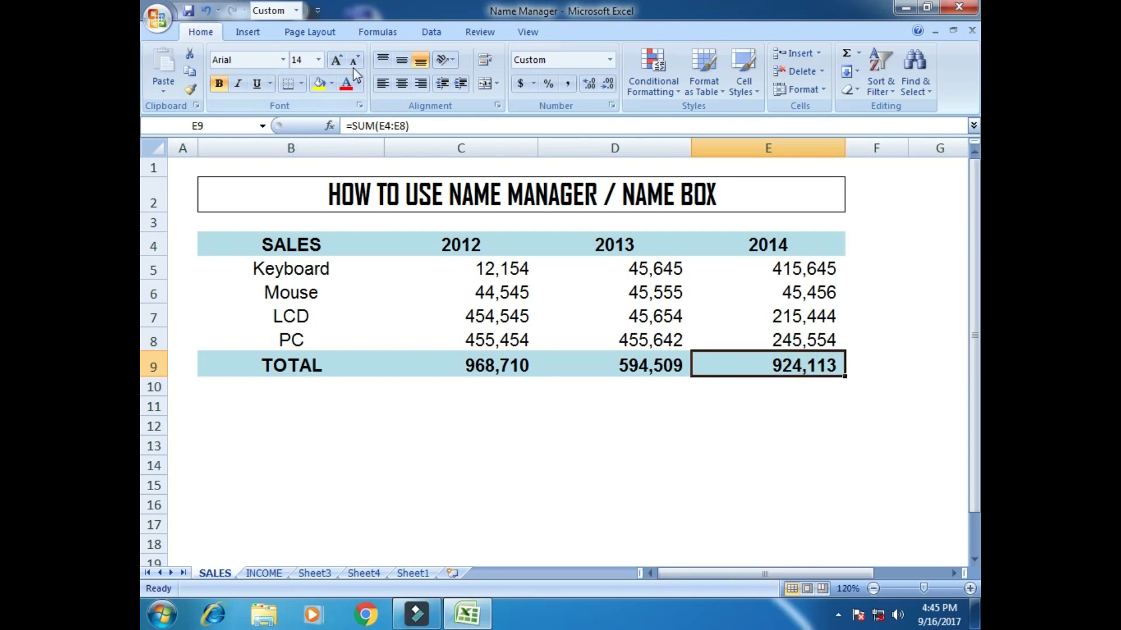
pyautogui.click(365, 34)
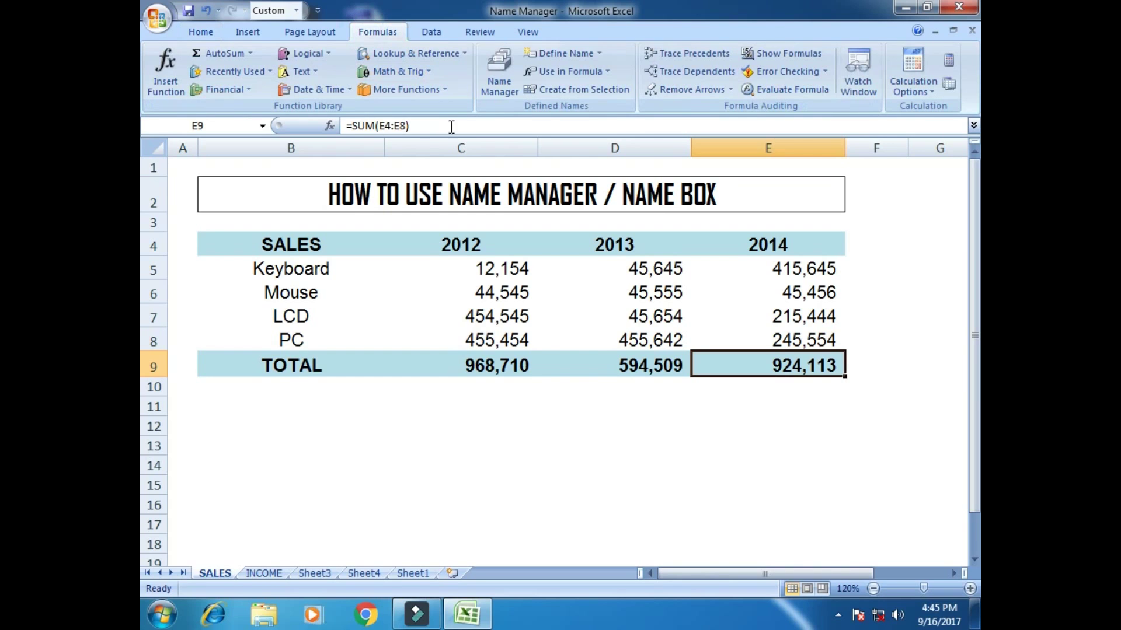
pyautogui.click(499, 80)
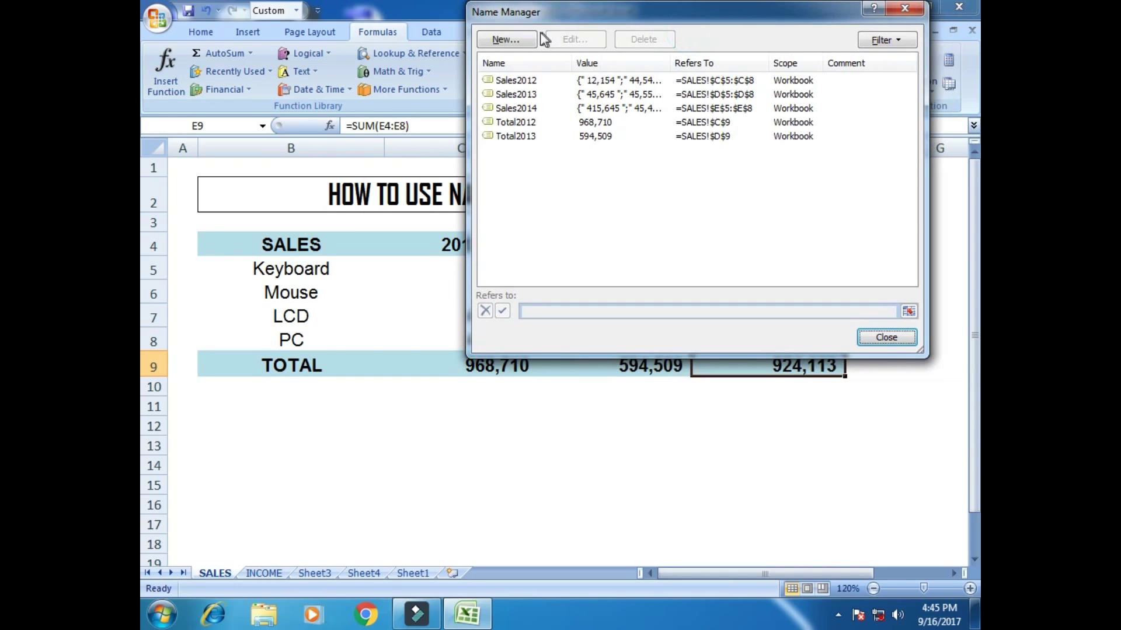
# Create a new name Total2014 referring to E9 and close Name Manager
pyautogui.click(517, 39)
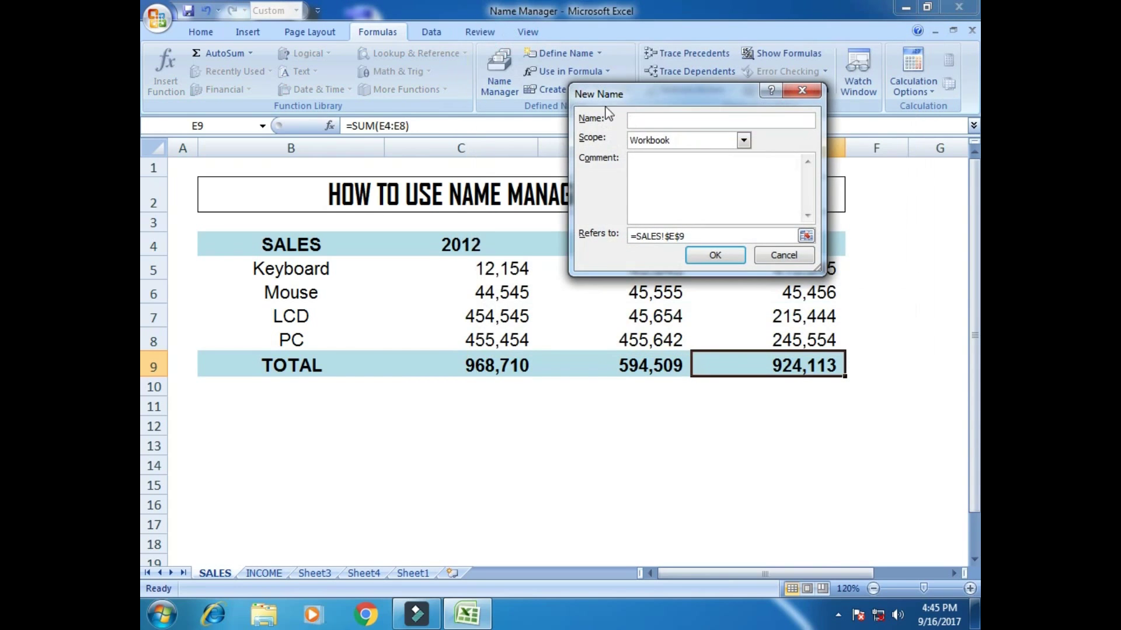
pyautogui.moveTo(661, 97); pyautogui.dragTo(426, 65)
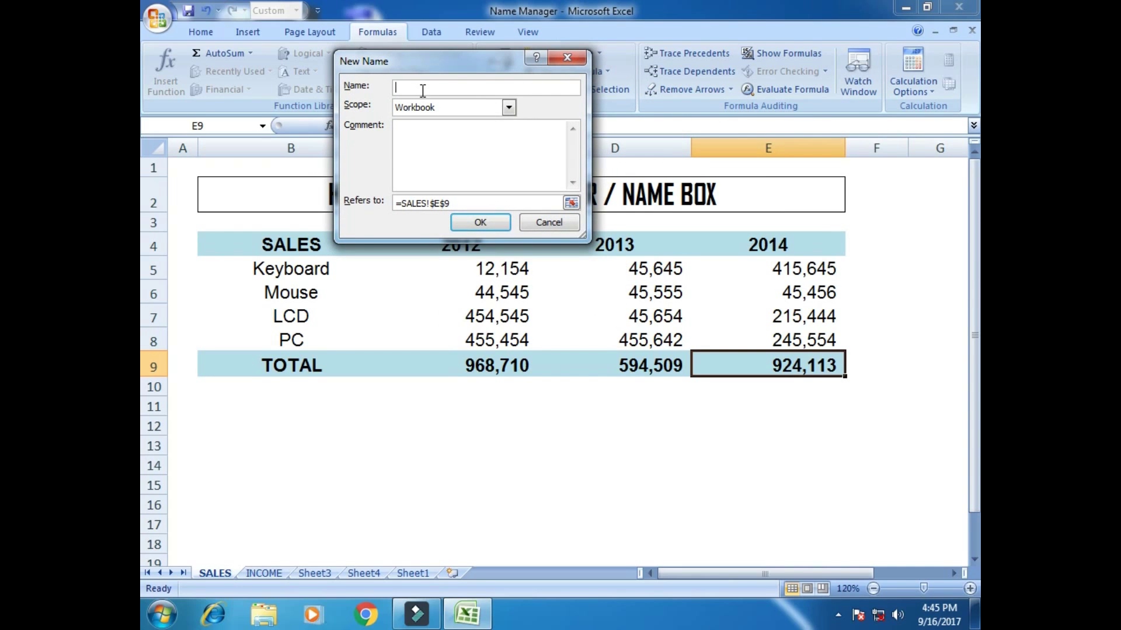
pyautogui.write('Total')
pyautogui.write('2014')
pyautogui.click(417, 129)
pyautogui.click(473, 206)
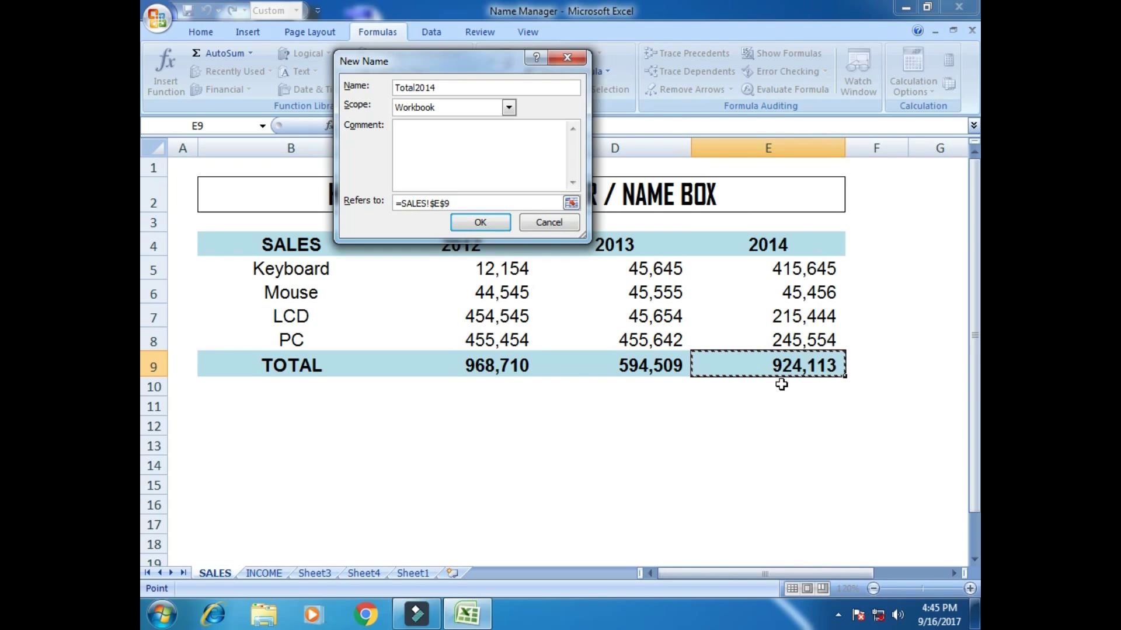
pyautogui.click(480, 223)
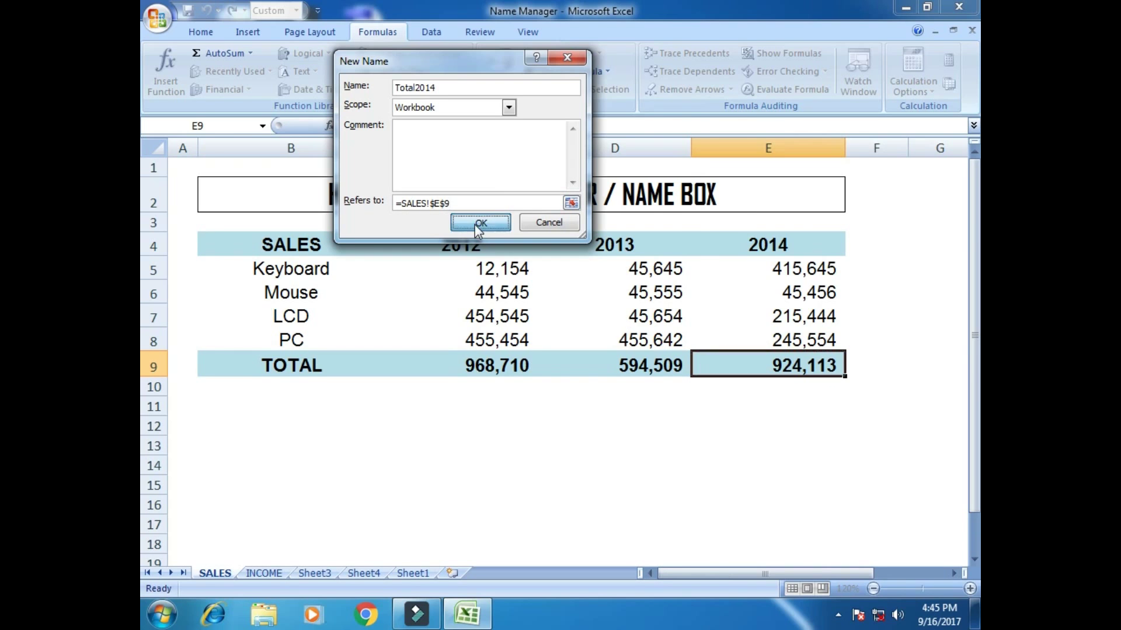
pyautogui.click(651, 337)
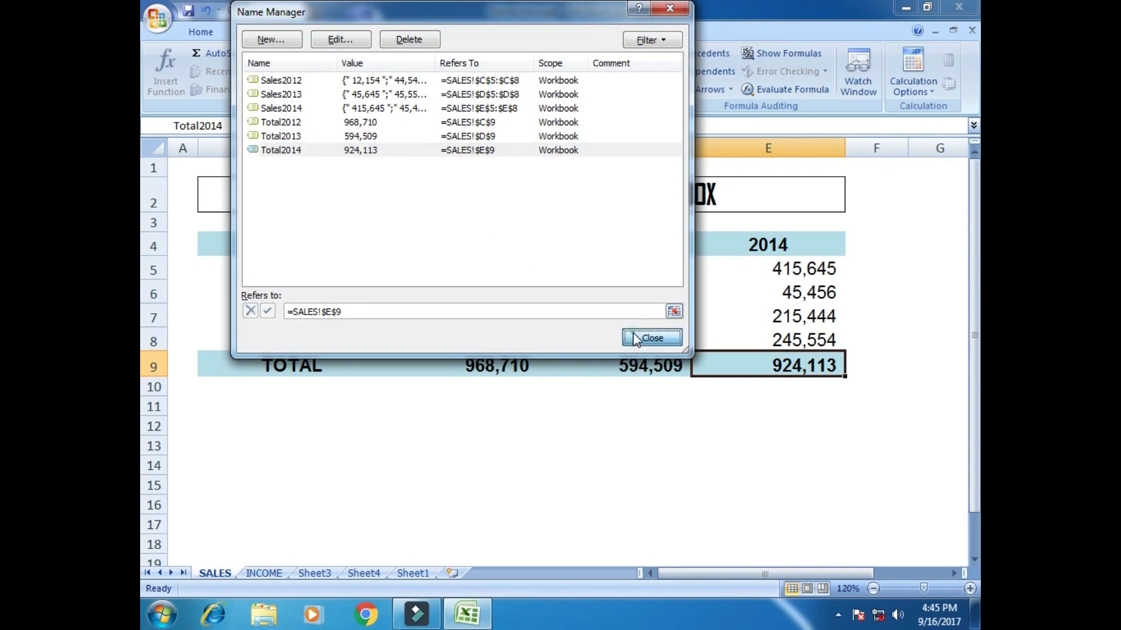
pyautogui.click(536, 425)
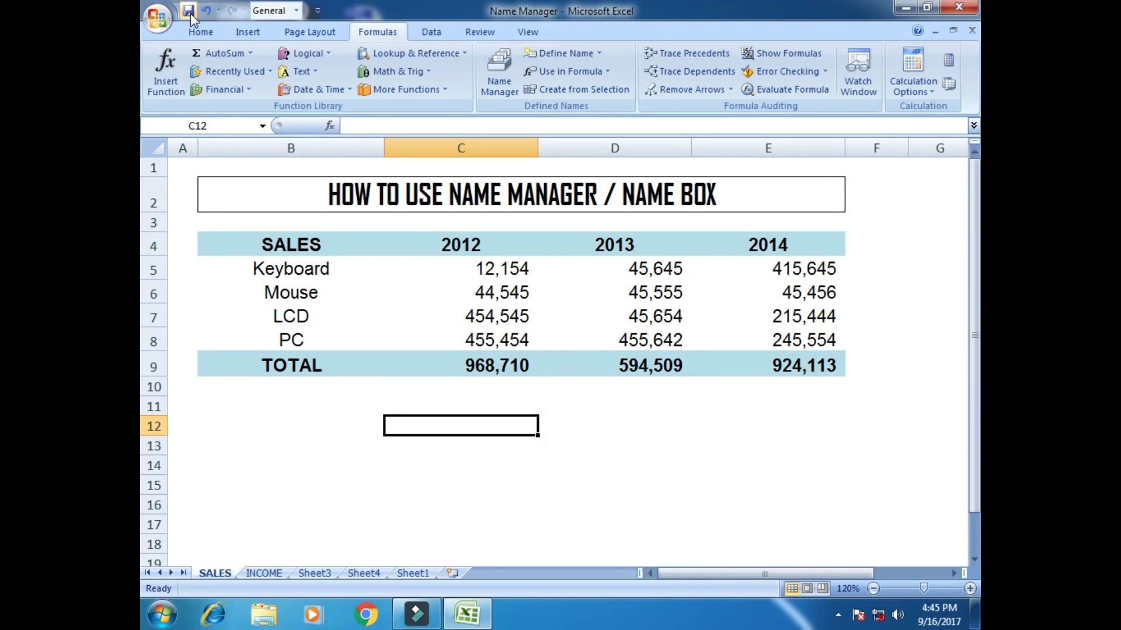
# Enter the year labels 2012, 2013 and 2014 in C15:C17
pyautogui.scroll(-1, 455, 408)
pyautogui.click(528, 408)
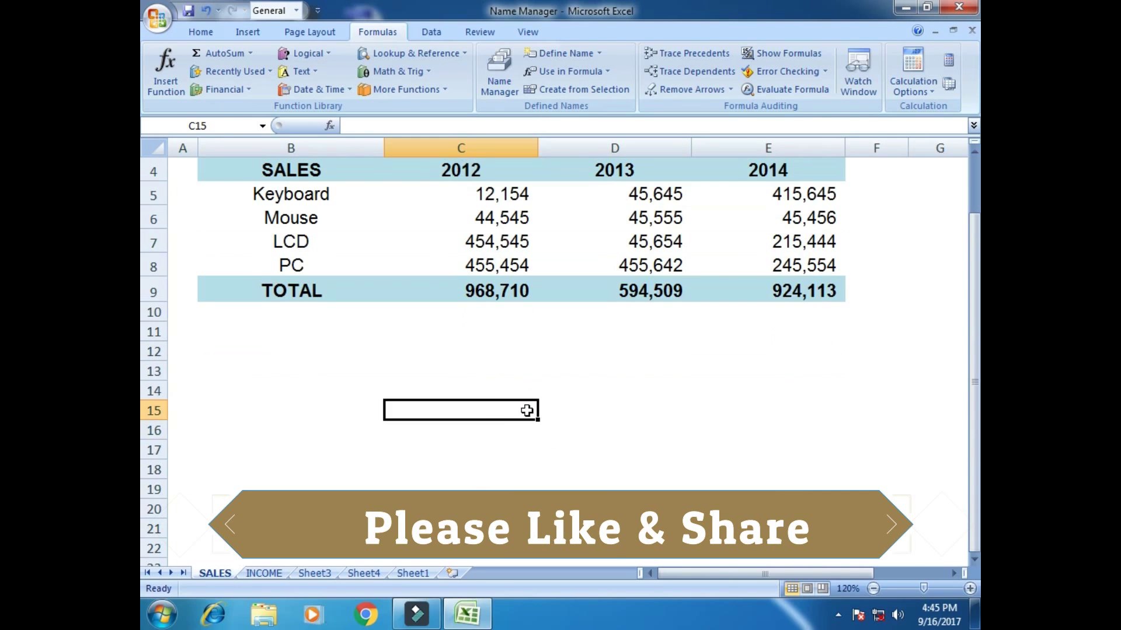
pyautogui.scroll(-1, 528, 422)
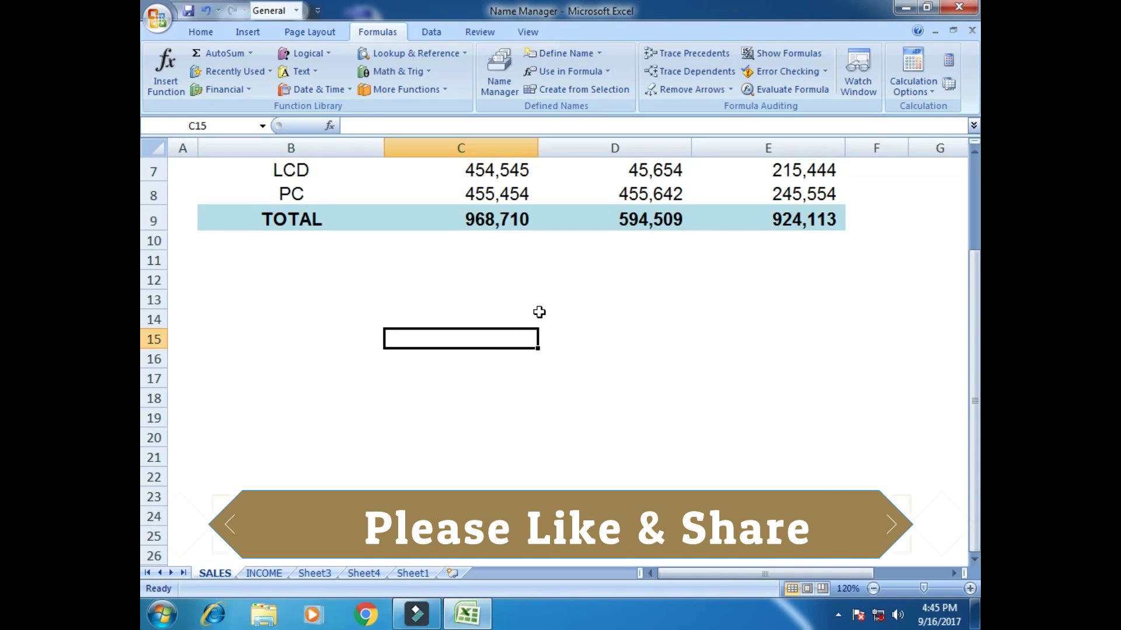
pyautogui.write('2012')
pyautogui.press('Return')
pyautogui.write('201')
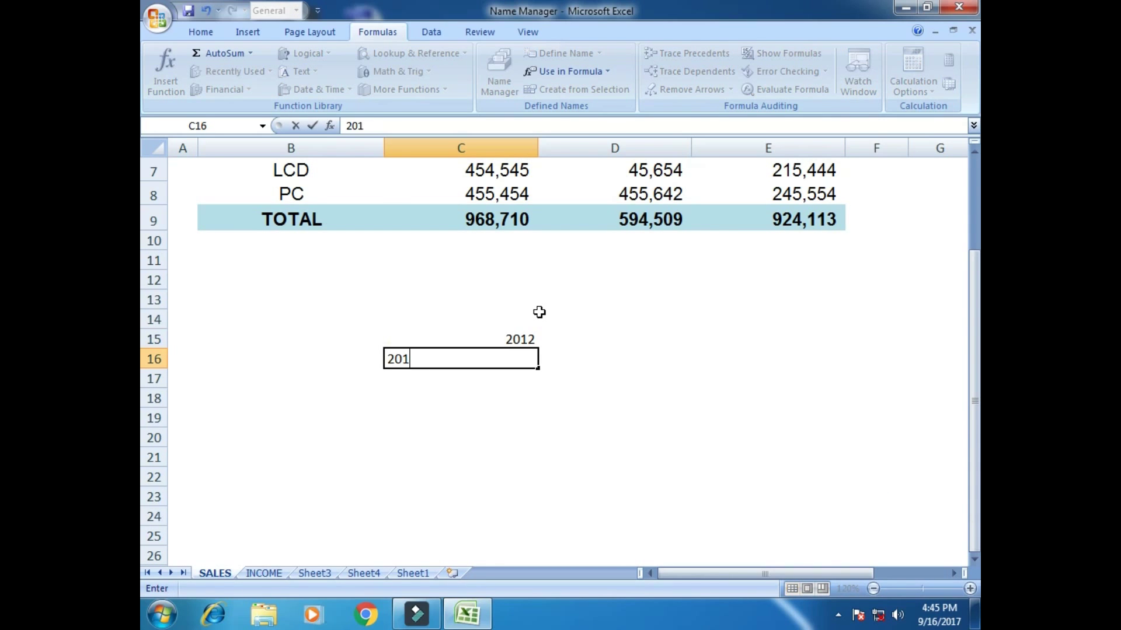
pyautogui.write('3.')
pyautogui.press('Return')
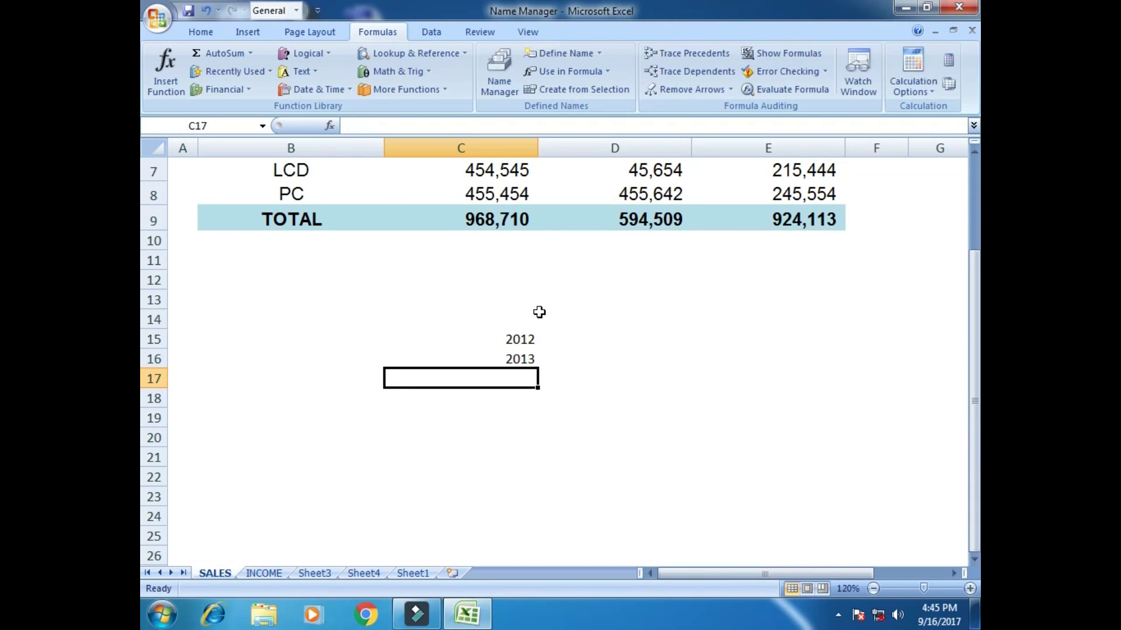
pyautogui.write('2014')
pyautogui.press('Return')
# Enter =Total2012 in D15 using name AutoComplete
pyautogui.press('Up')
pyautogui.press('Up')
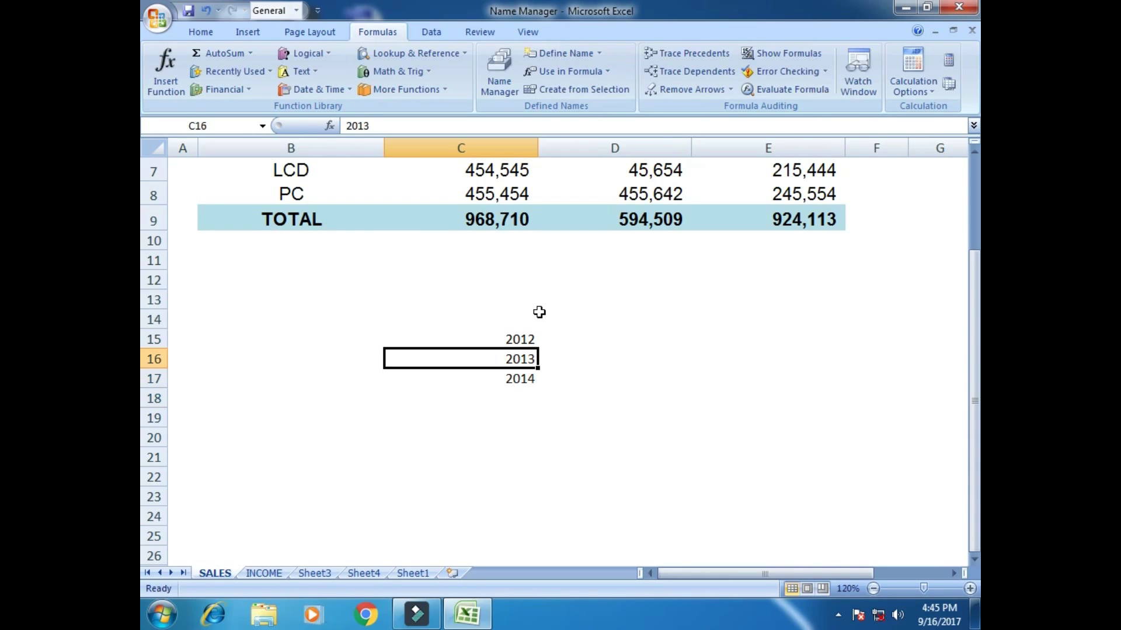
pyautogui.press('Up')
pyautogui.press('Right')
pyautogui.write('=')
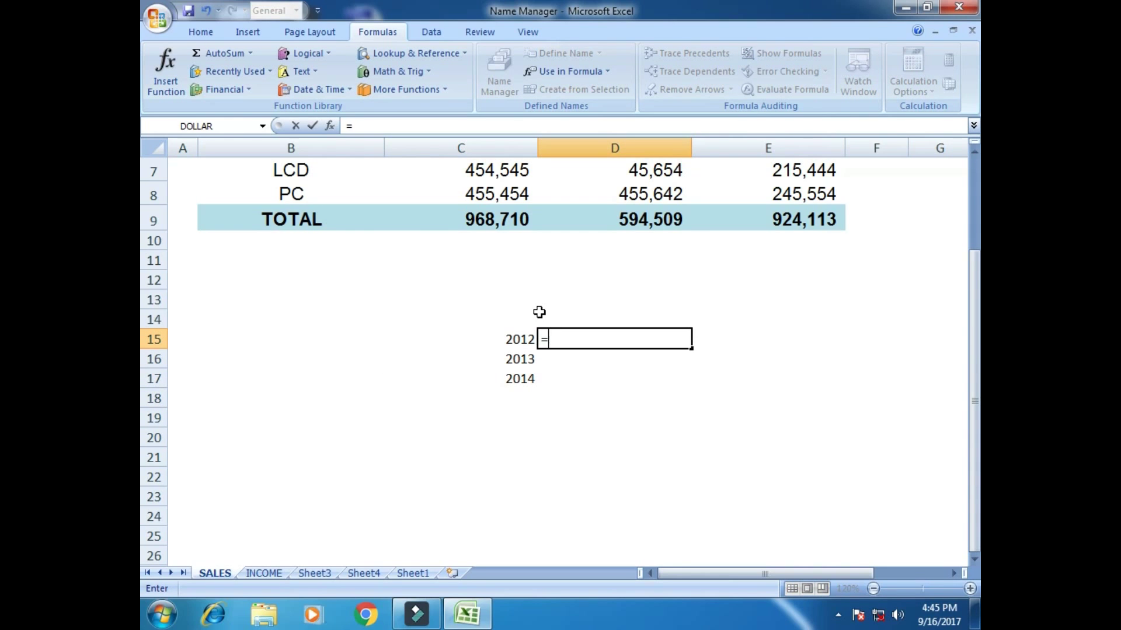
pyautogui.write('tot')
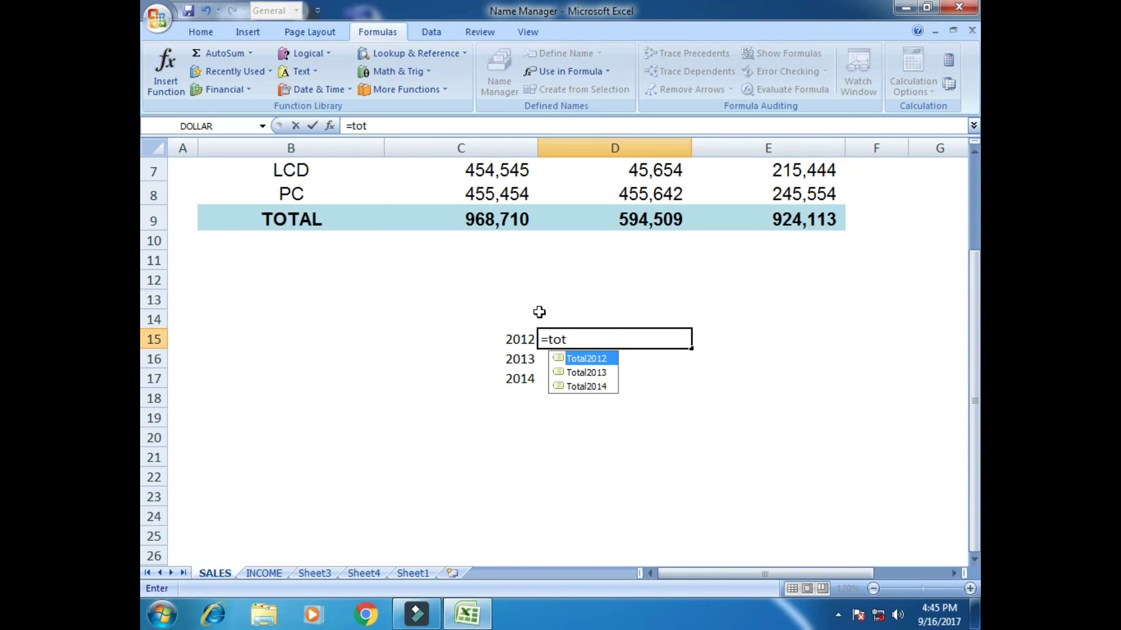
pyautogui.press('Tab')
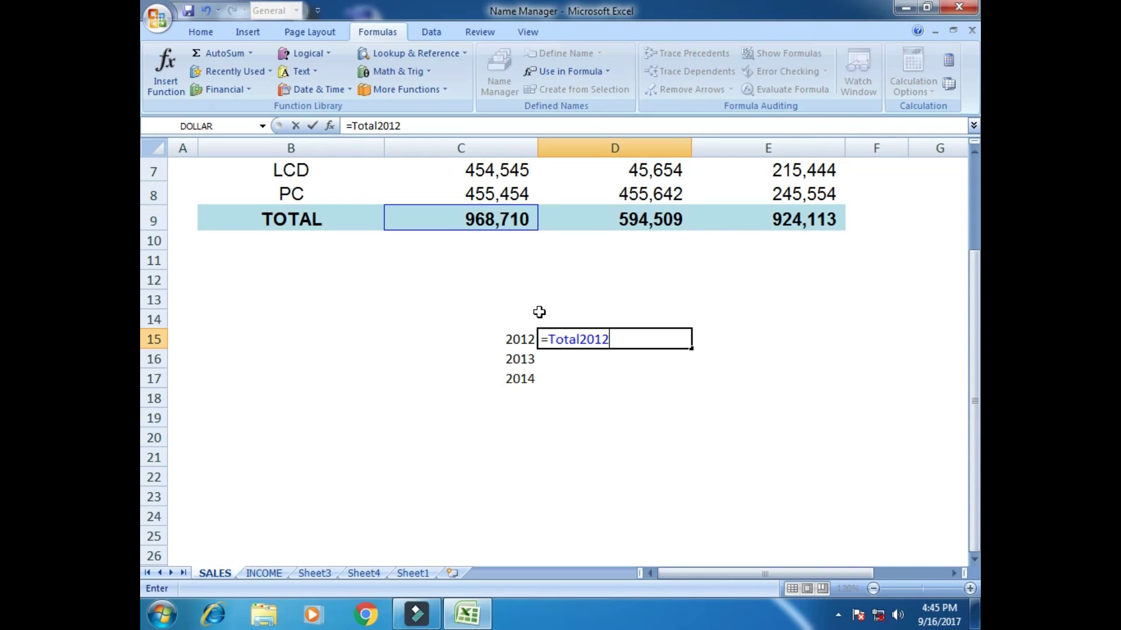
pyautogui.press('Return')
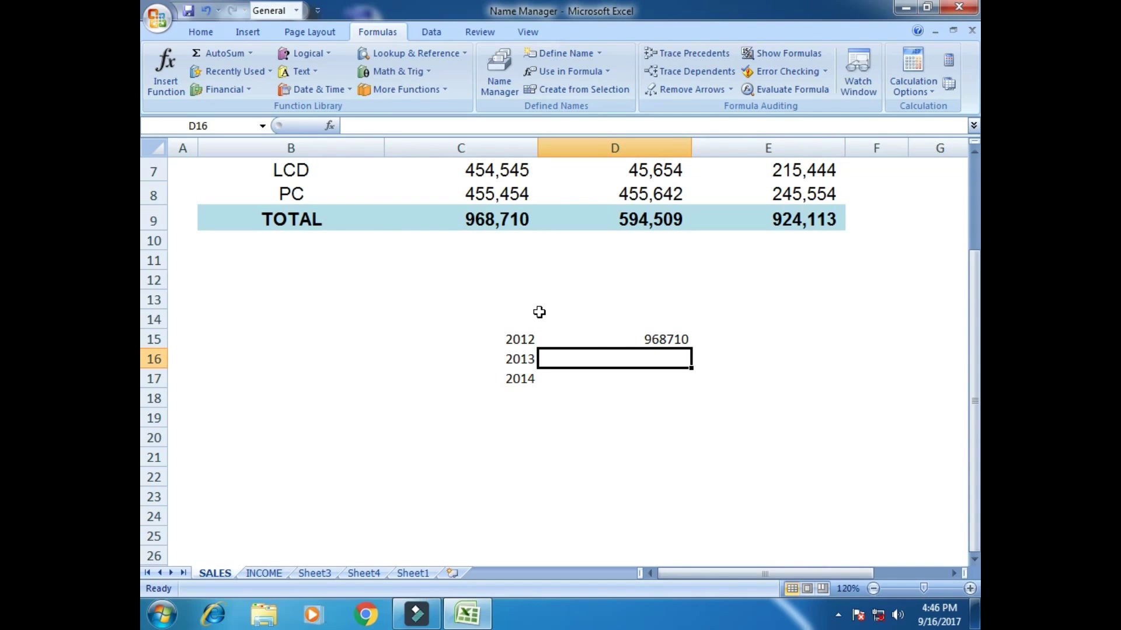
# Enter =Total2013 in D16 and =Total2014 in D17 from the AutoComplete list
pyautogui.write('=')
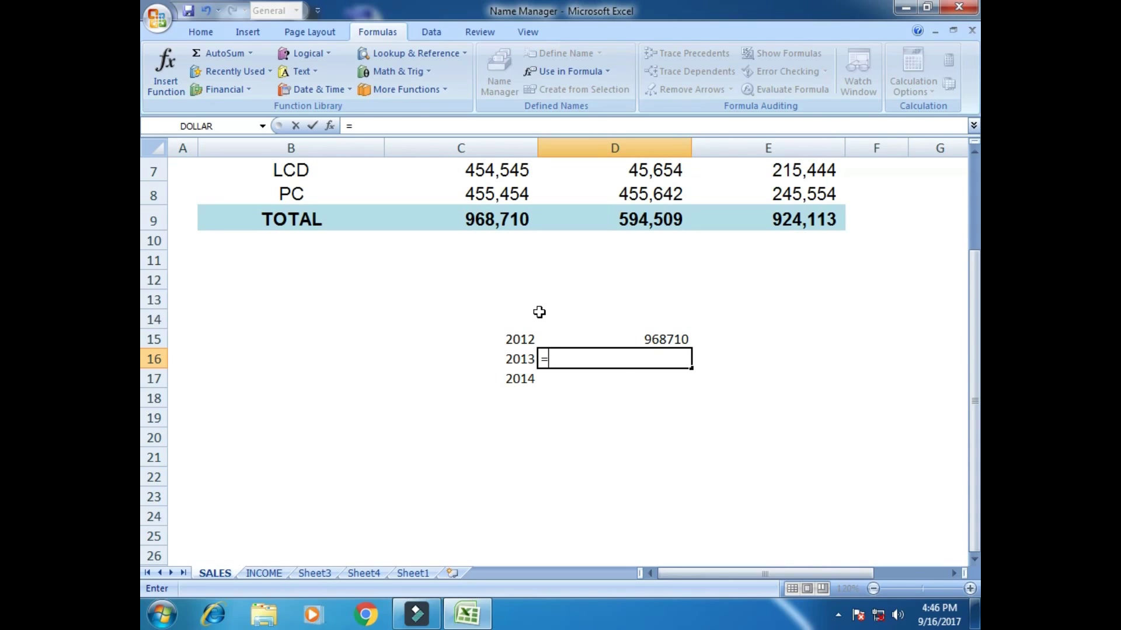
pyautogui.write('tot')
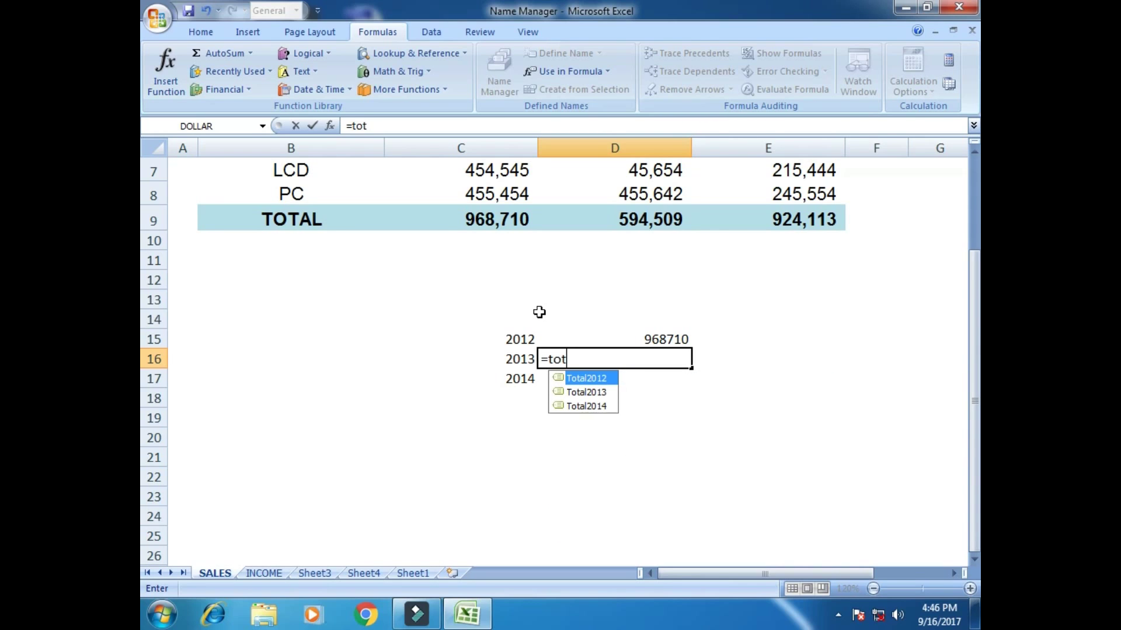
pyautogui.press('Down')
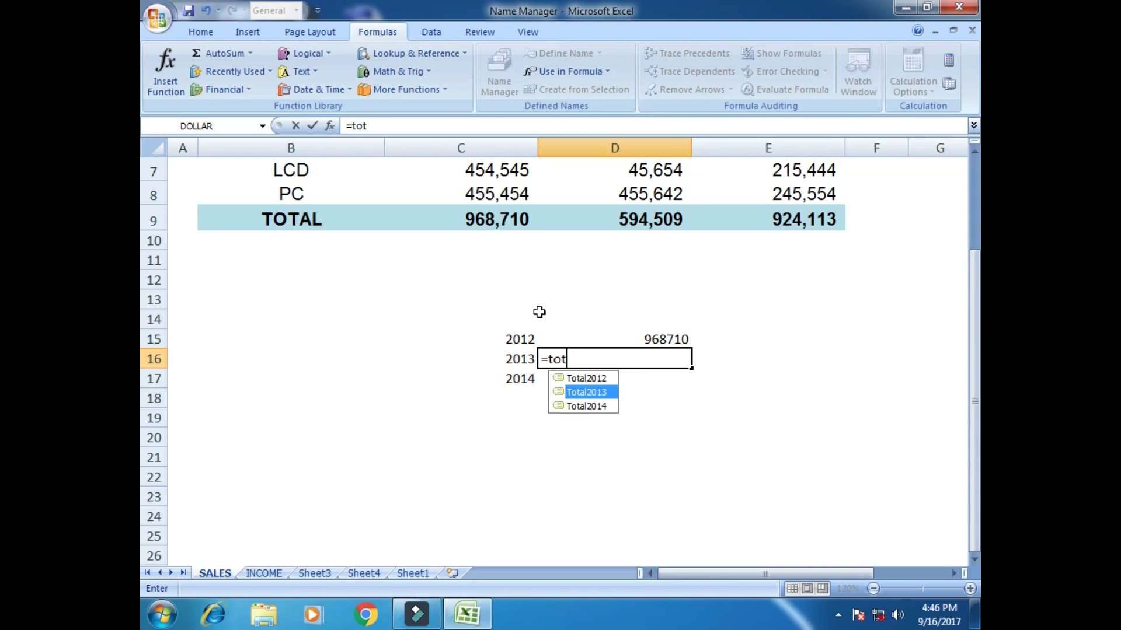
pyautogui.press('Tab')
pyautogui.press('Return')
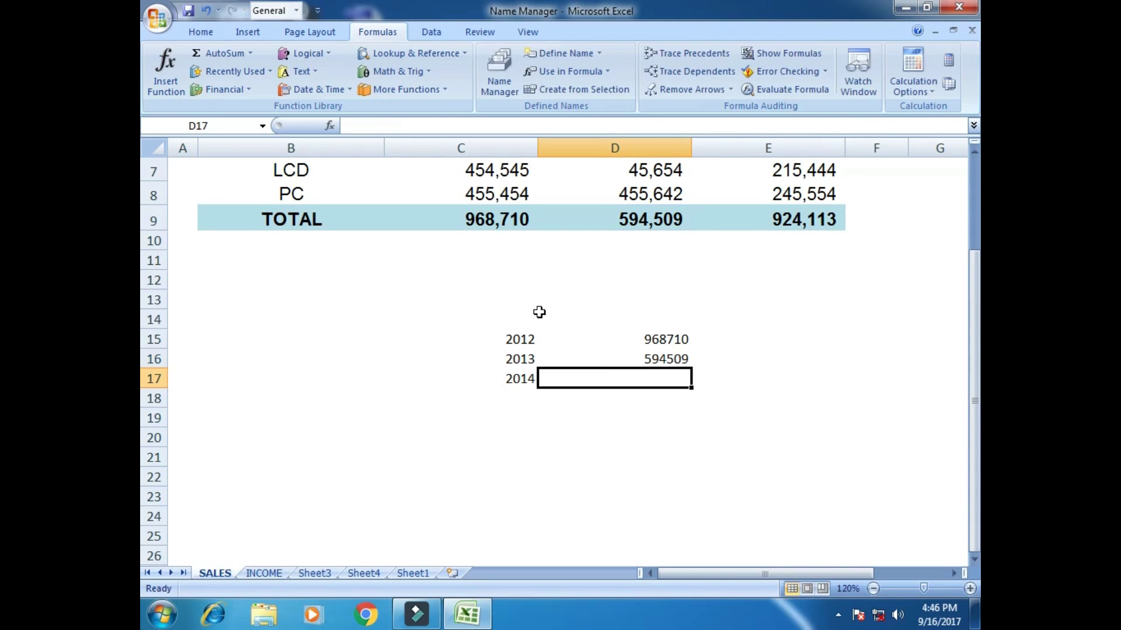
pyautogui.write('=t')
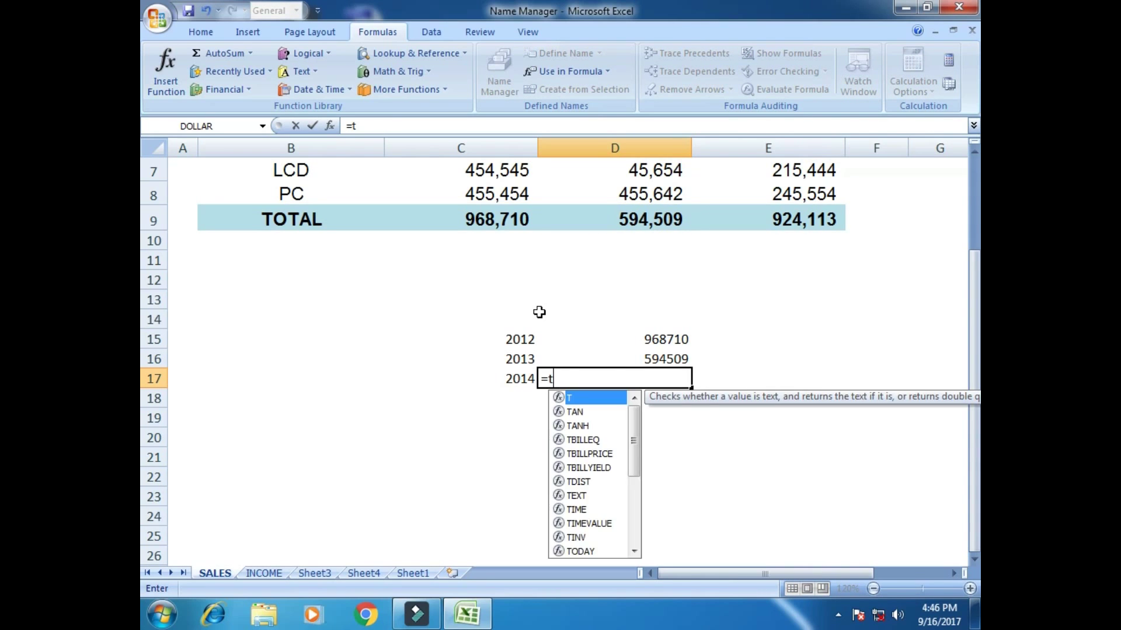
pyautogui.write('ot')
pyautogui.press('Down')
pyautogui.press('Down')
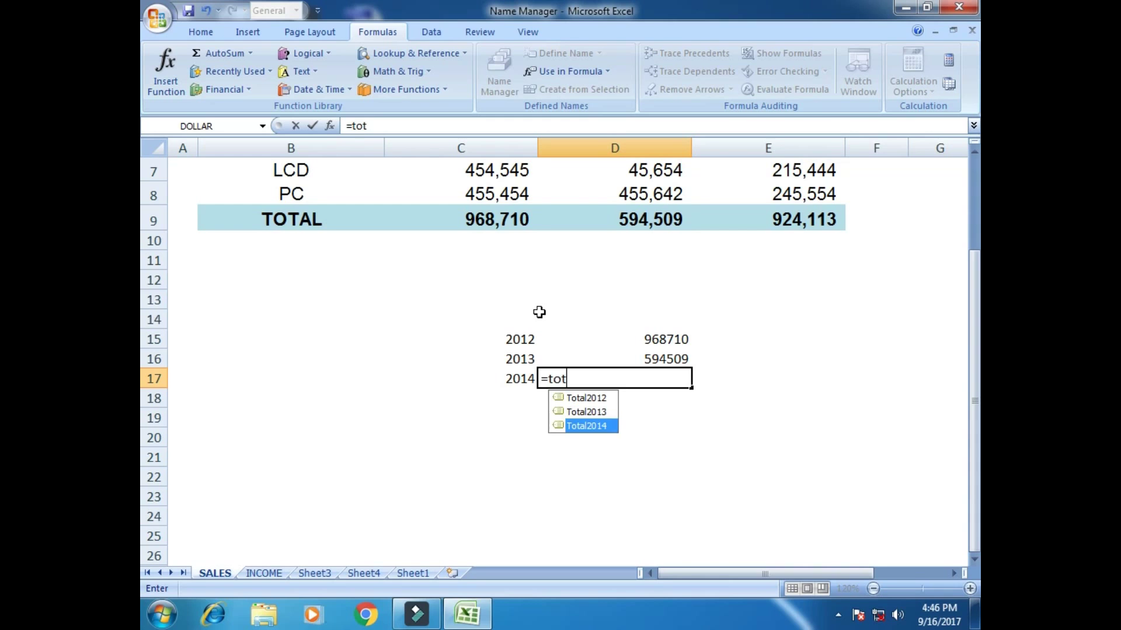
pyautogui.press('Tab')
pyautogui.press('Return')
pyautogui.press('Up')
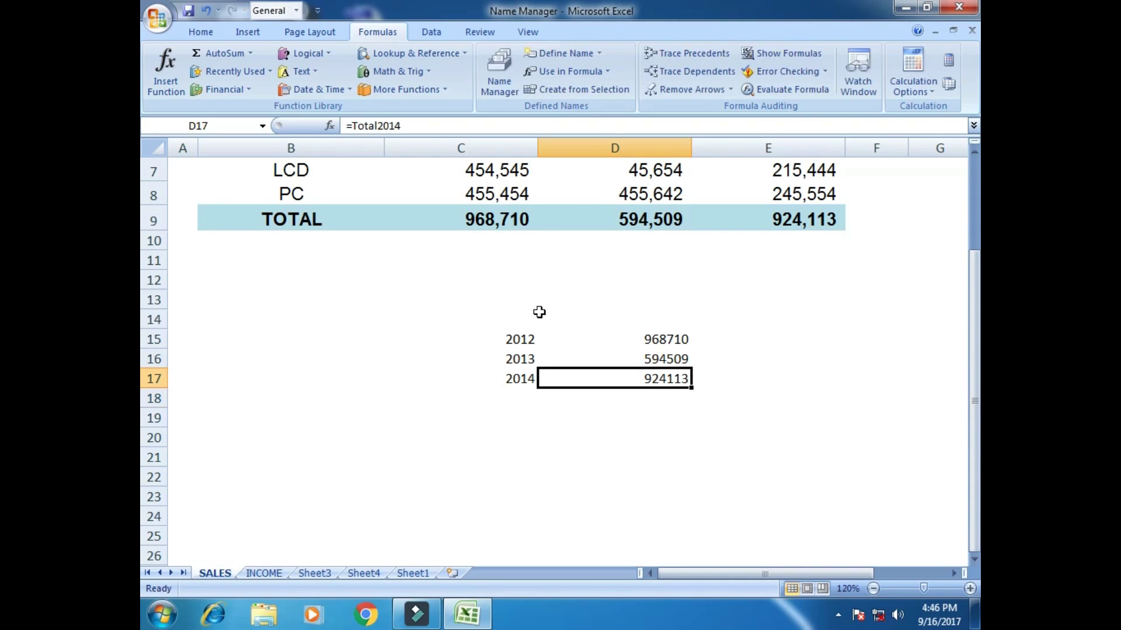
# Increase the year summary block C15:D17 to 12-point font
pyautogui.scroll(2, 500, 318)
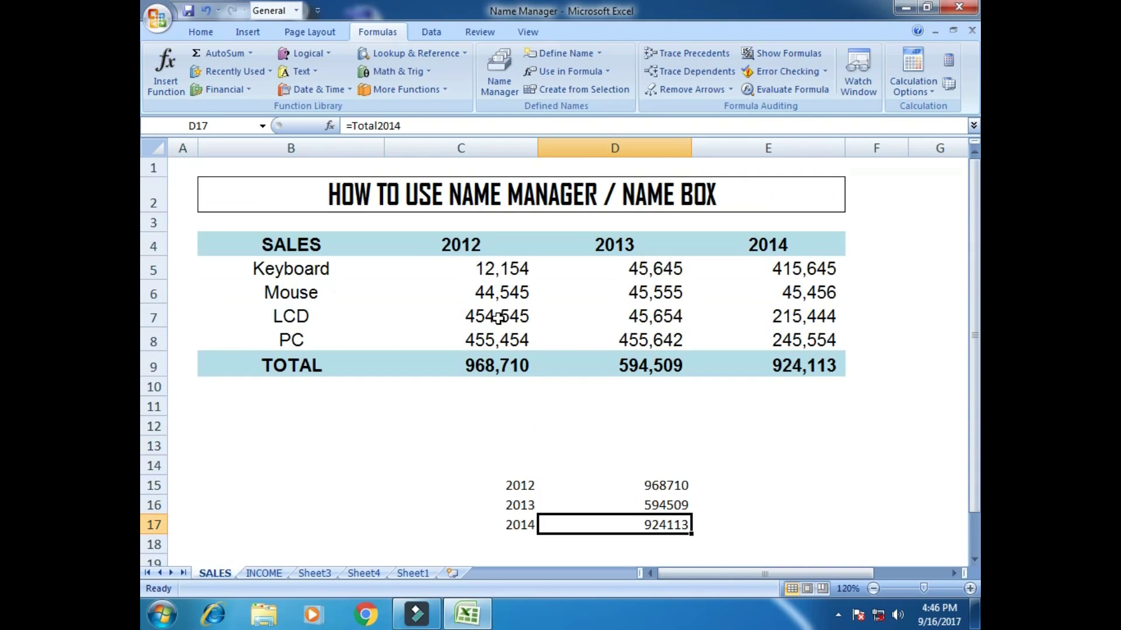
pyautogui.click(612, 426)
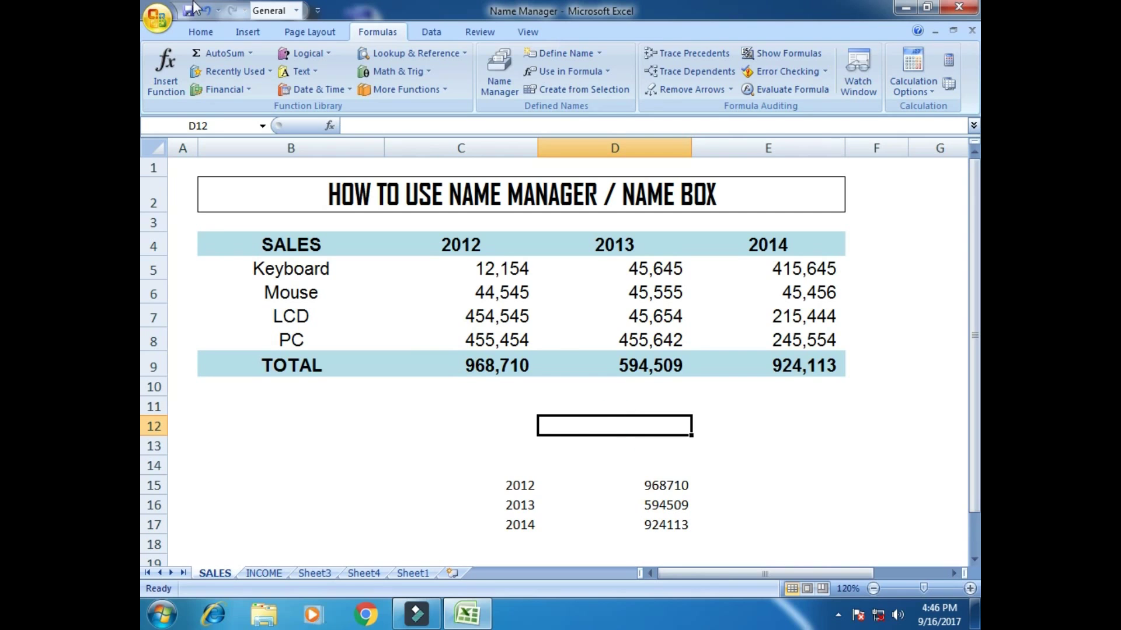
pyautogui.click(200, 31)
pyautogui.click(765, 429)
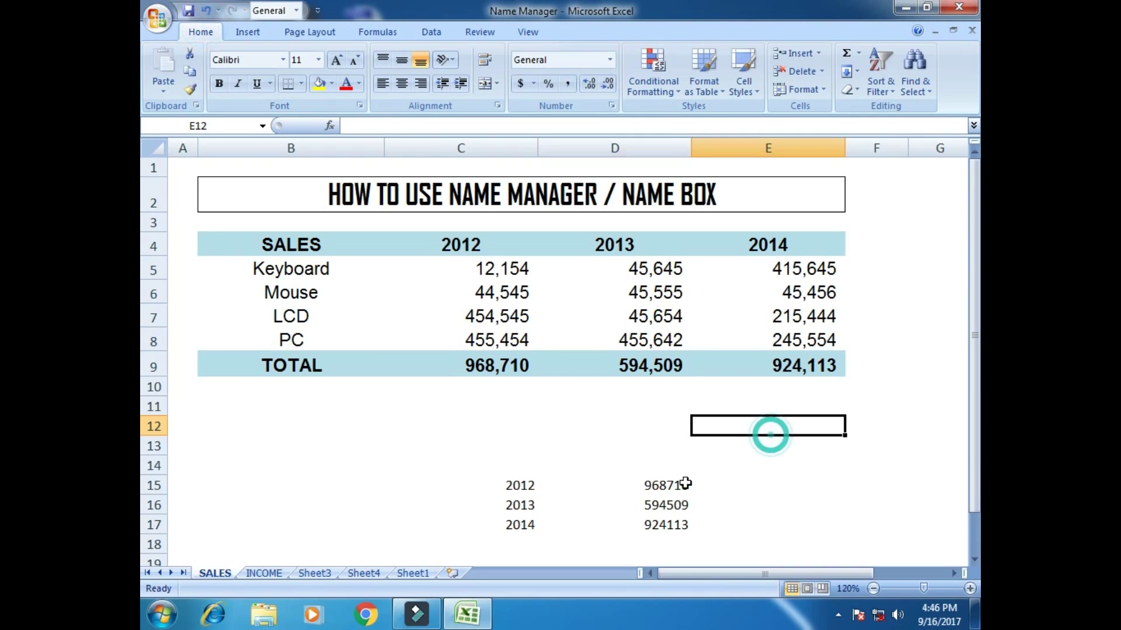
pyautogui.moveTo(507, 488); pyautogui.dragTo(656, 525)
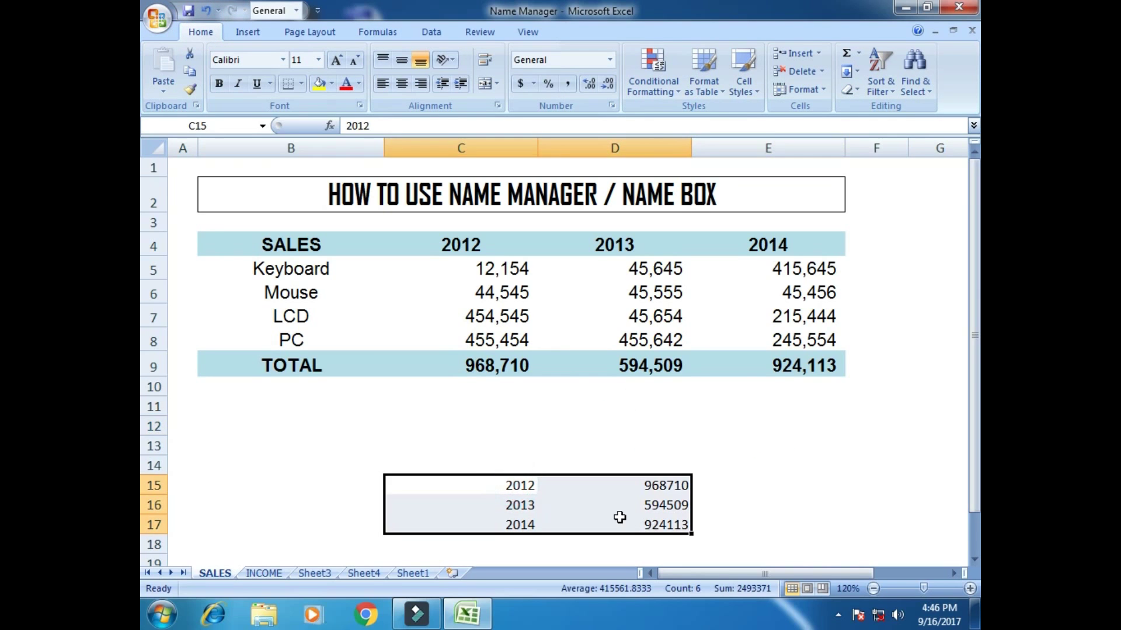
pyautogui.click(336, 59)
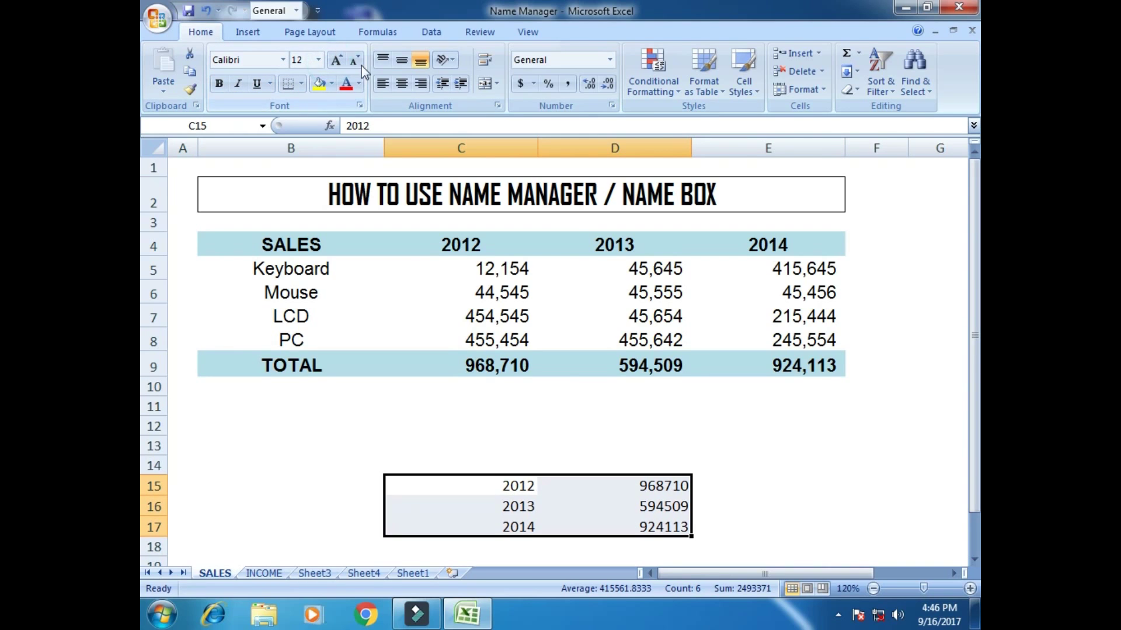
pyautogui.click(749, 418)
pyautogui.moveTo(476, 486); pyautogui.dragTo(652, 523)
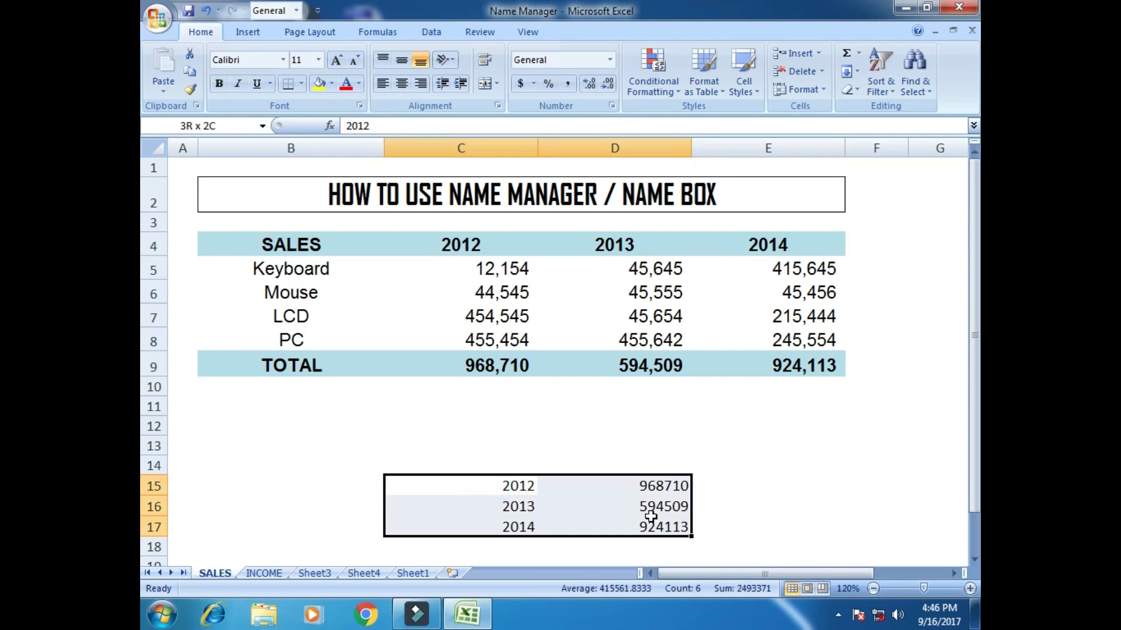
pyautogui.click(683, 408)
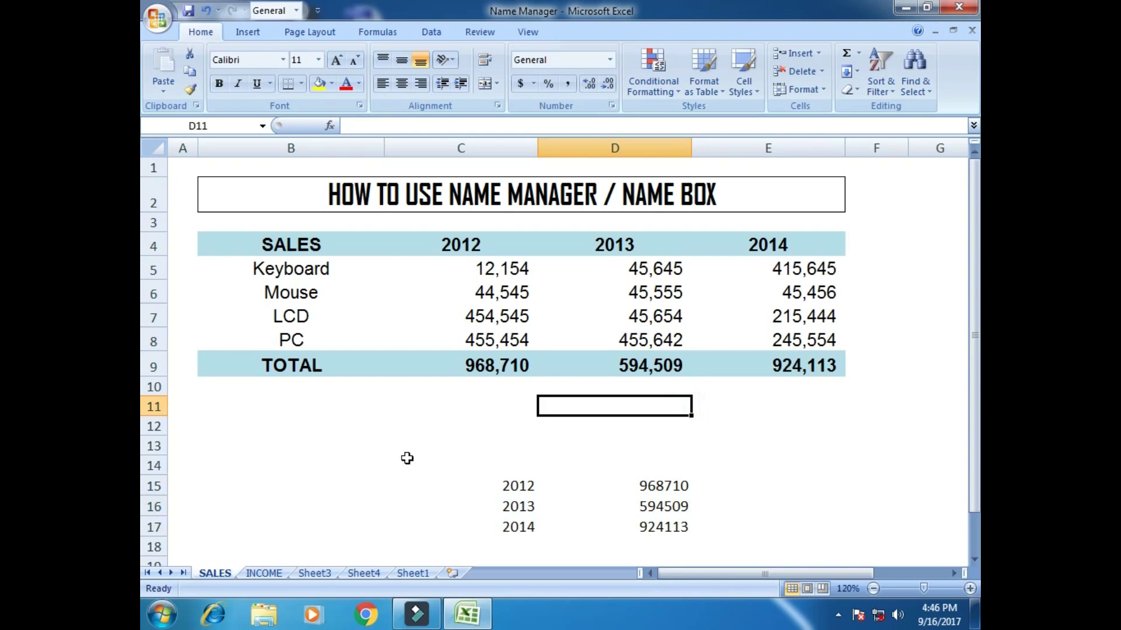
# Type the note 'Shortcut Keys F3' in cell B13
pyautogui.click(235, 451)
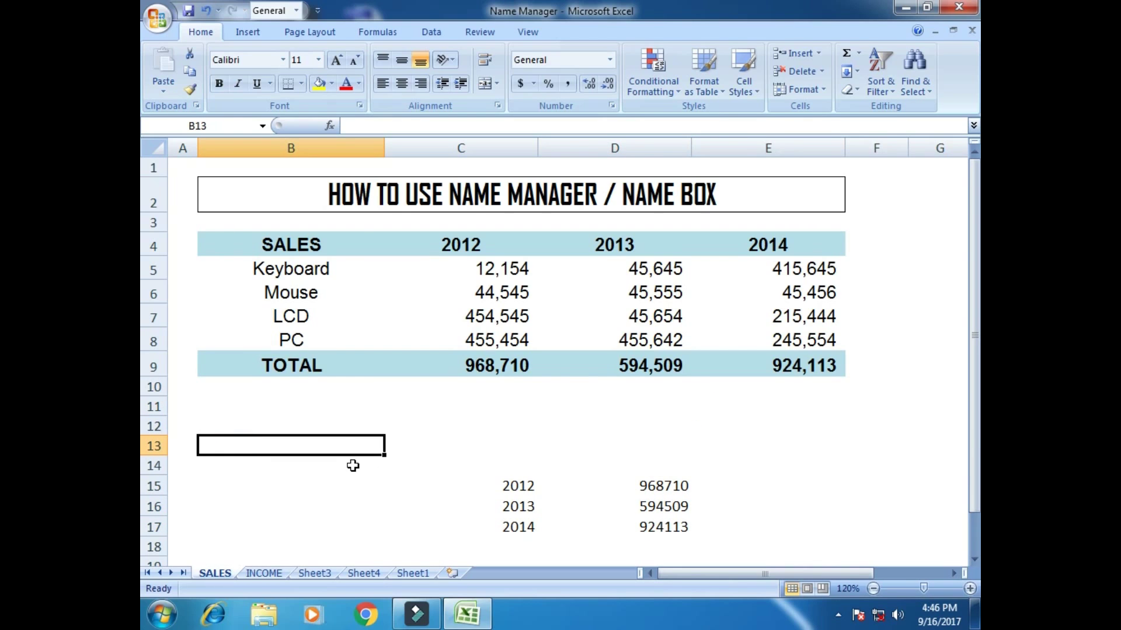
pyautogui.write('SHort')
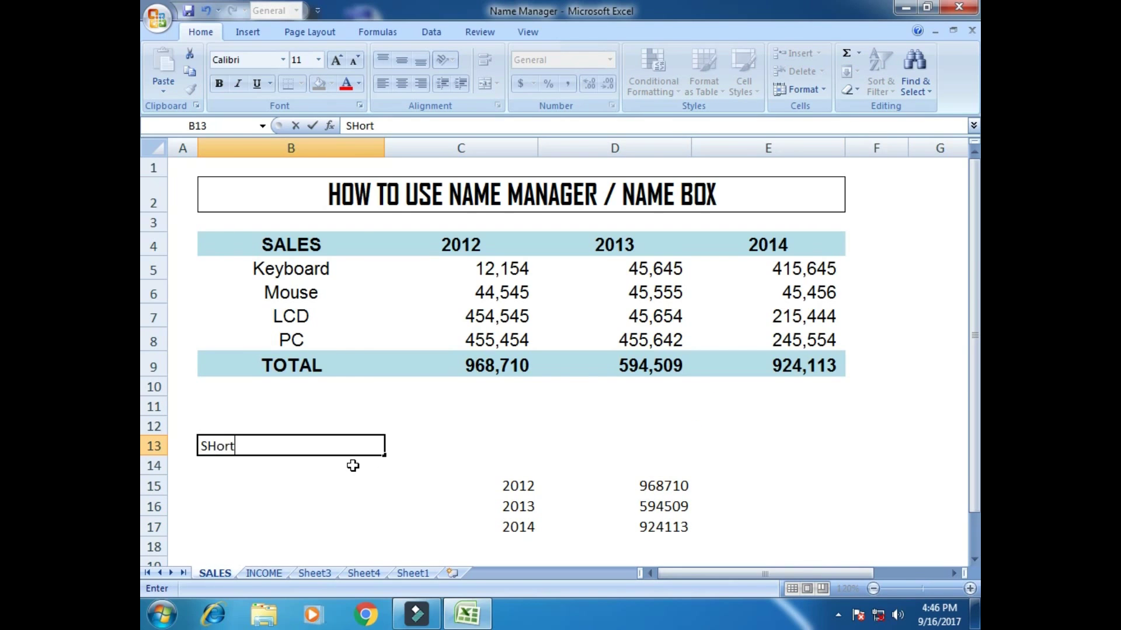
pyautogui.press('BackSpace')
pyautogui.press('BackSpace')
pyautogui.press('BackSpace')
pyautogui.write('ho')
pyautogui.write('rtcut')
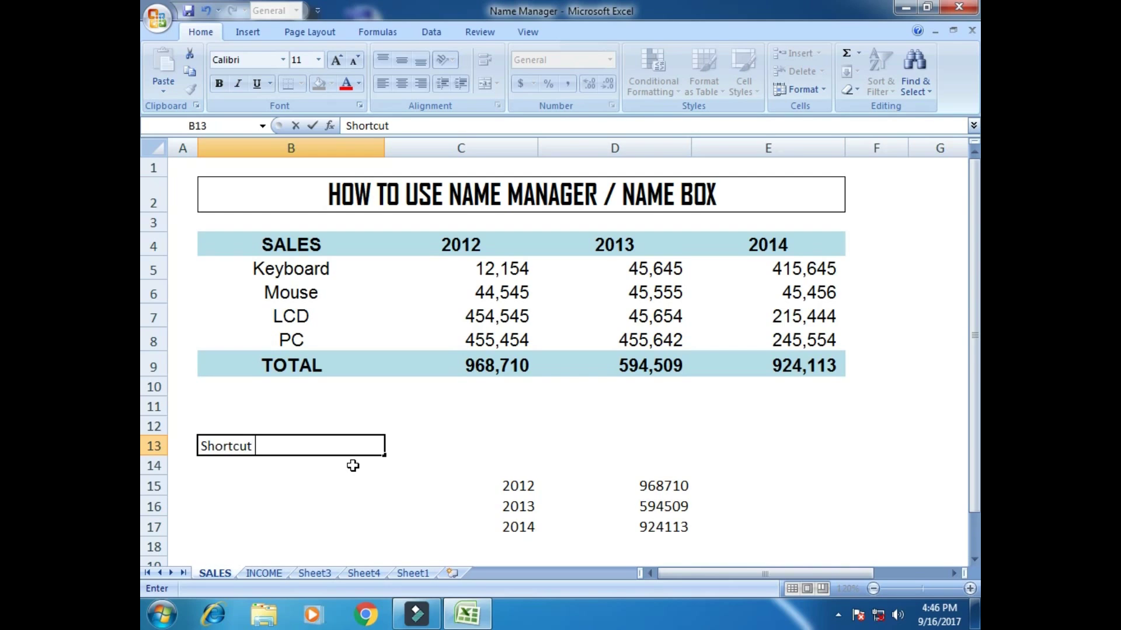
pyautogui.write(' Keys ')
pyautogui.write('F#')
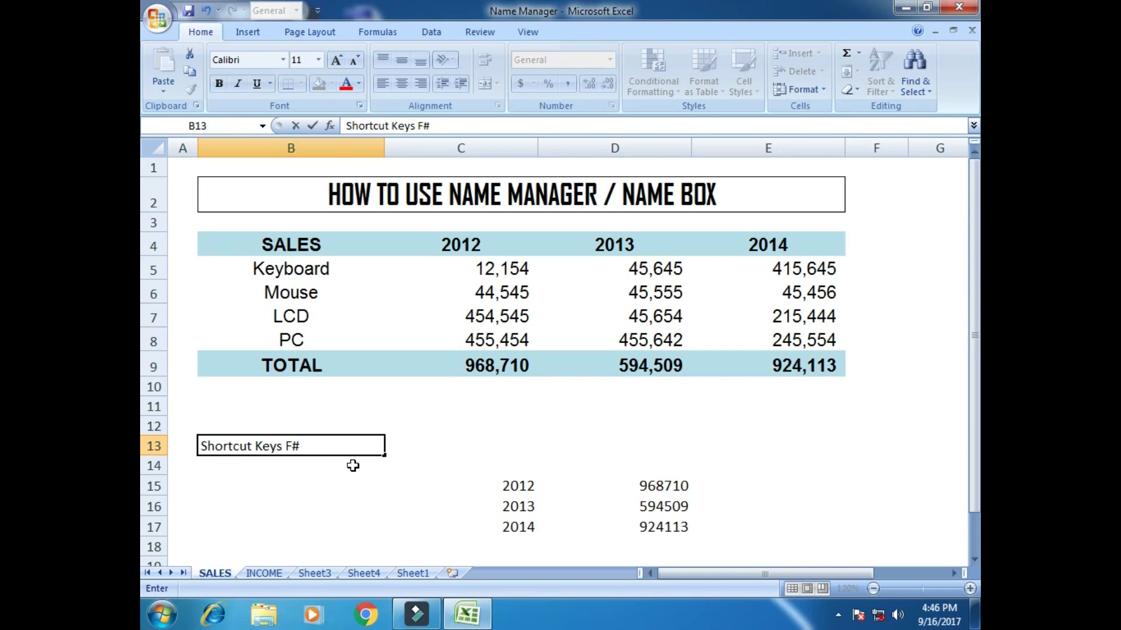
pyautogui.press('BackSpace')
pyautogui.write('3')
pyautogui.press('Return')
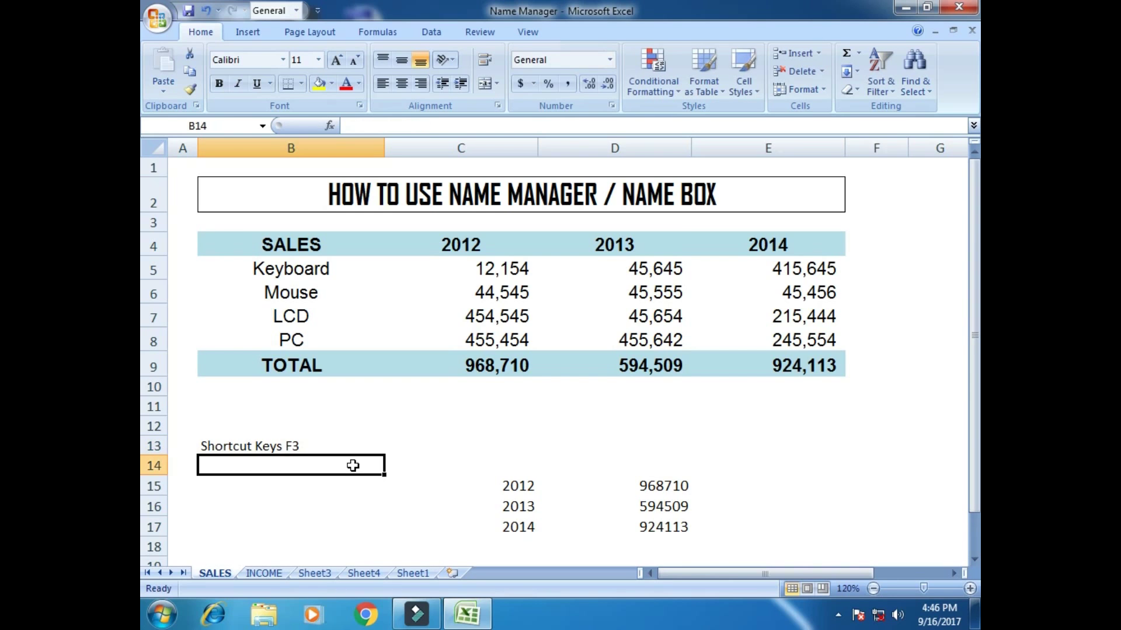
# Open and dismiss Name Manager with Ctrl+F3, then move to cell C12
pyautogui.hotkey('ctrl', 'F3')
pyautogui.press('Escape')
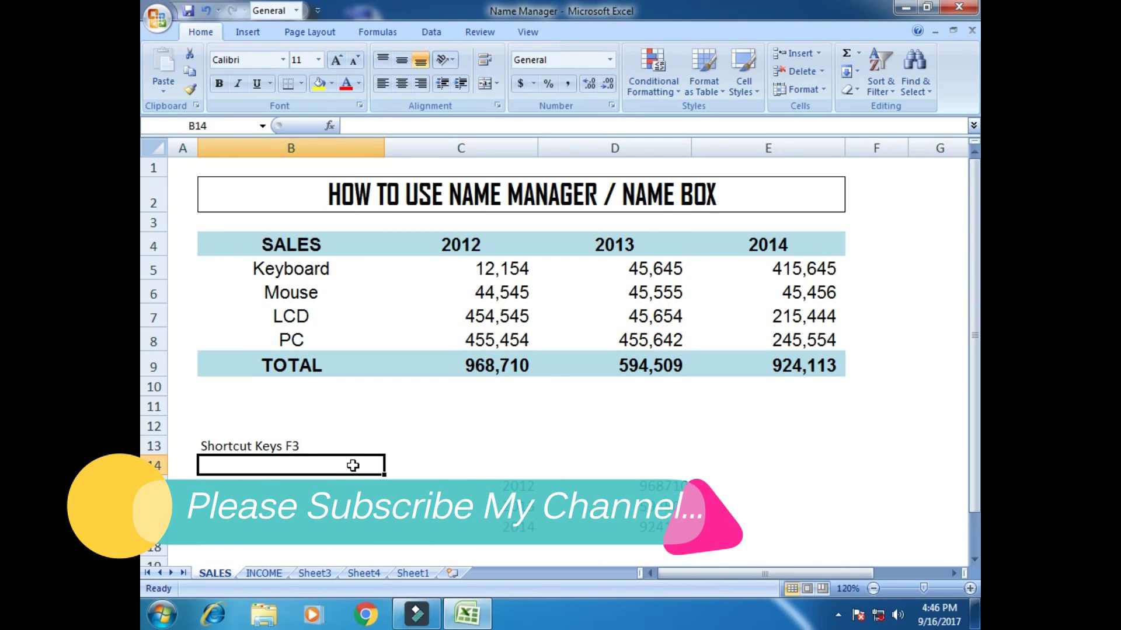
pyautogui.press('Right')
pyautogui.press('Right')
pyautogui.press('Up')
pyautogui.press('Up')
pyautogui.press('Left')
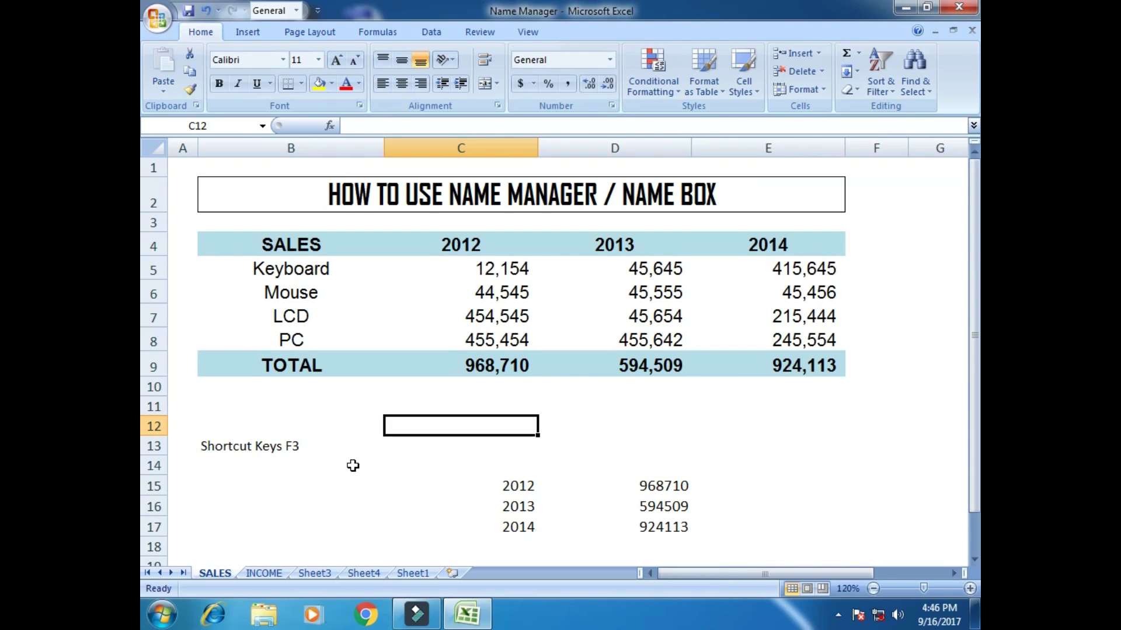
# Preview the Paste Name list with F3 in C12, then cancel the unfinished formula
pyautogui.write('=')
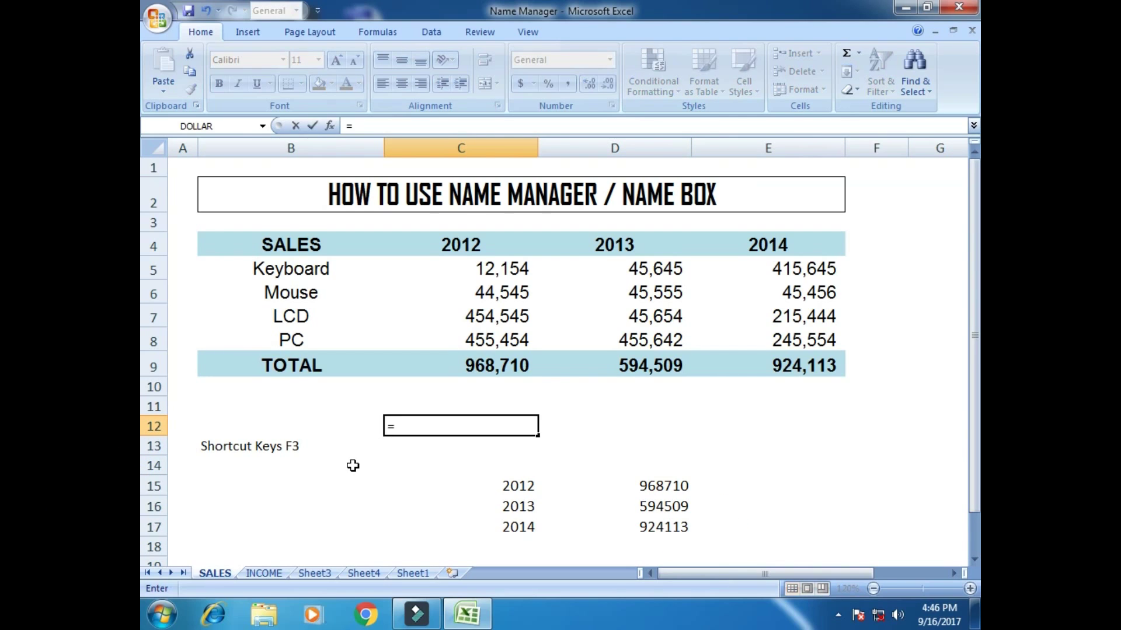
pyautogui.press('F3')
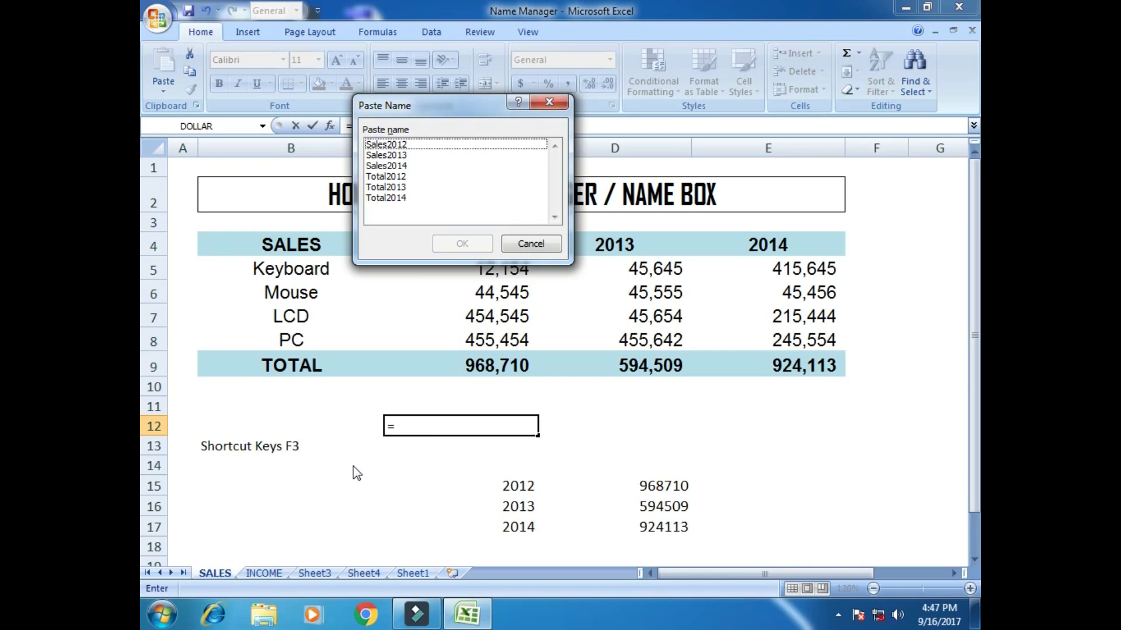
pyautogui.click(550, 102)
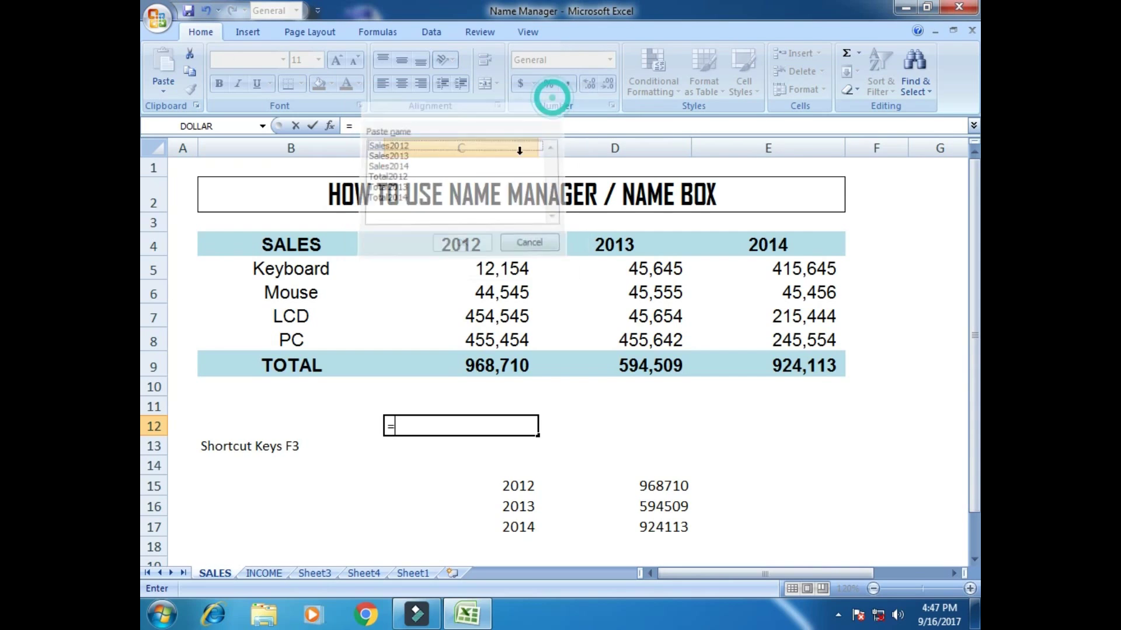
pyautogui.press('BackSpace')
pyautogui.press('Return')
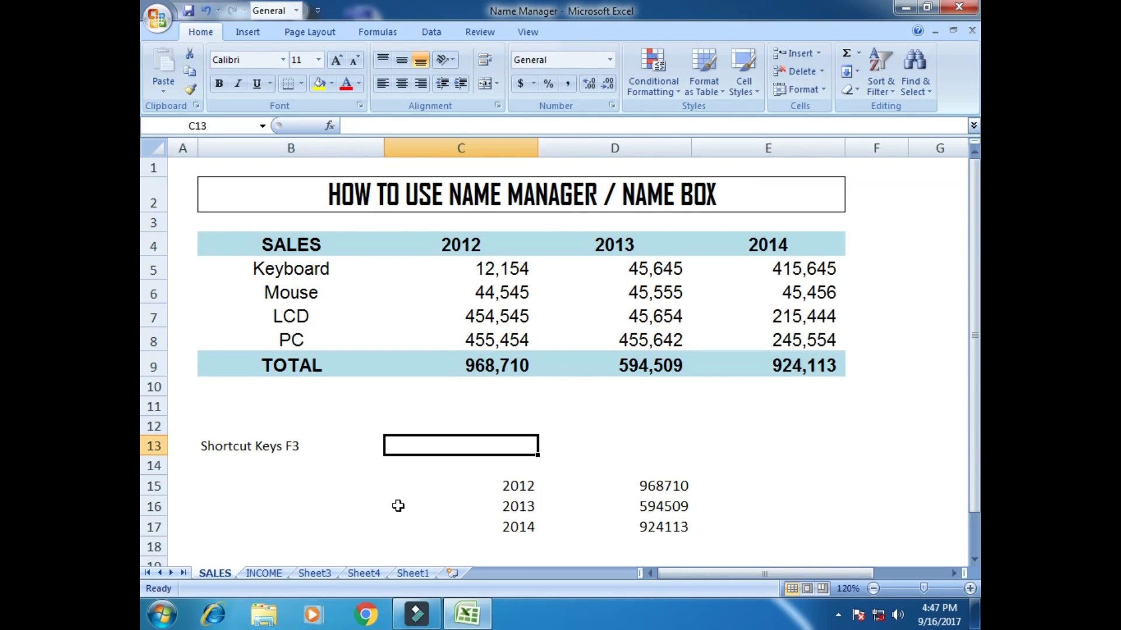
# Copy the F3 note from B13 into B15 and change it to 'Shortcut Keys Ctrl+F3'
pyautogui.click(217, 449)
pyautogui.hotkey('ctrl', 'c')
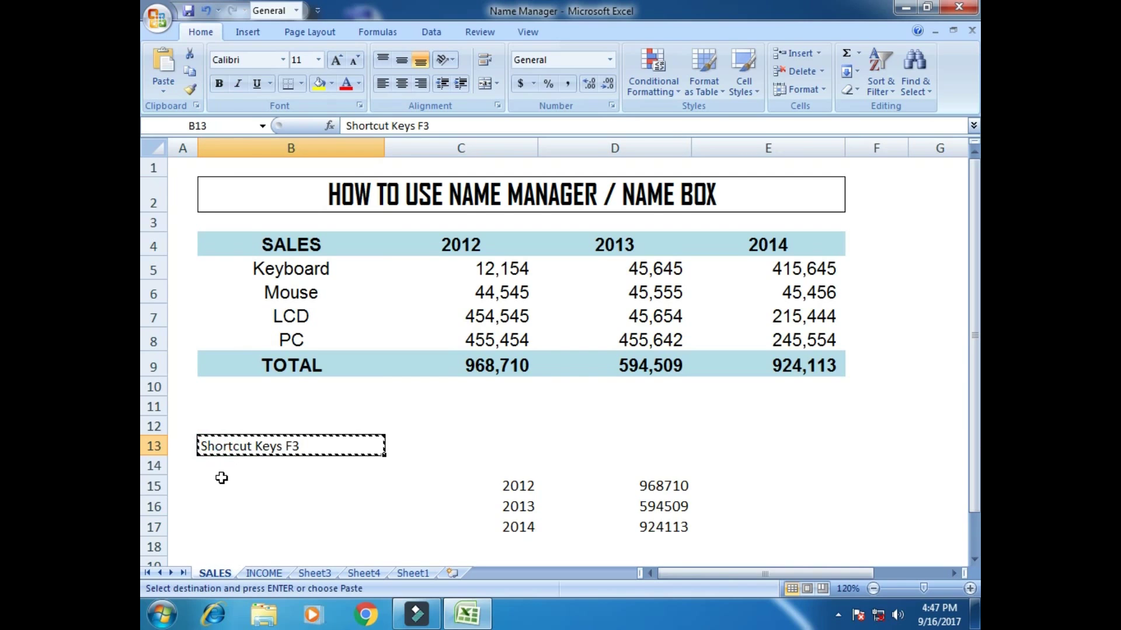
pyautogui.click(220, 480)
pyautogui.hotkey('ctrl', 'v')
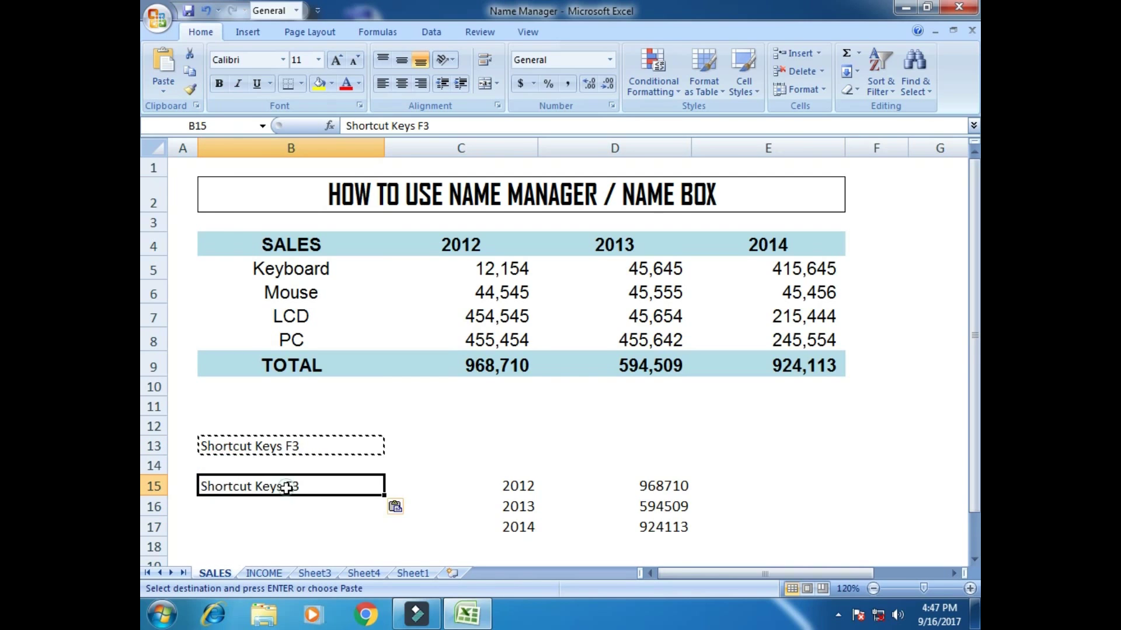
pyautogui.doubleClick(286, 487)
pyautogui.write('Ctr')
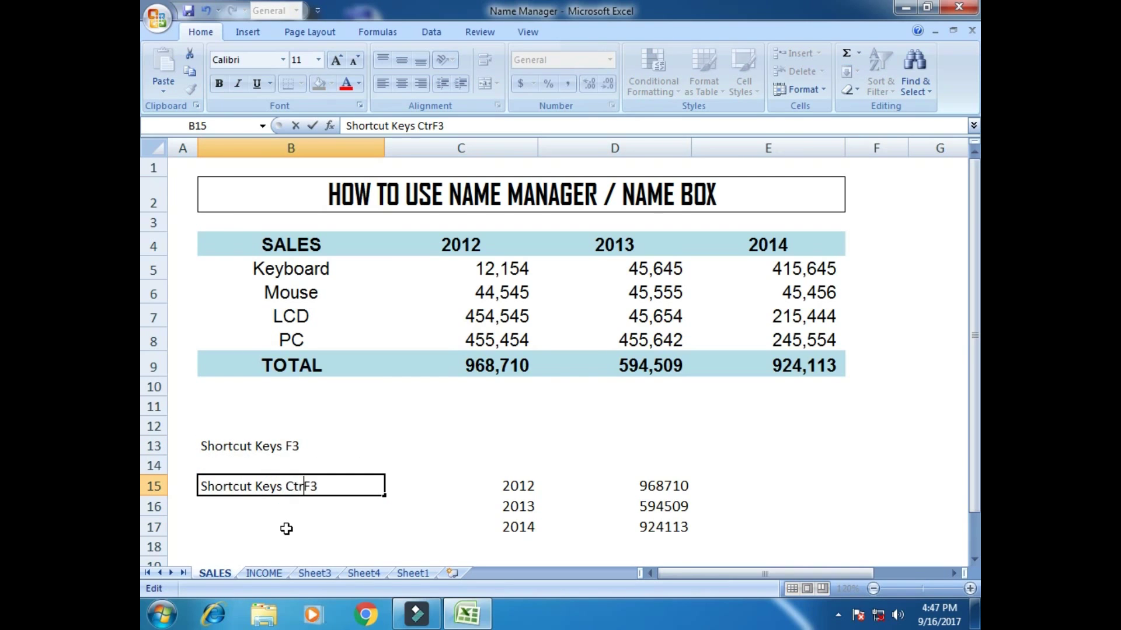
pyautogui.write('l+')
pyautogui.press('Return')
# Move to D11 and bring up the Name Manager with Ctrl+F3
pyautogui.press('Up')
pyautogui.press('Up')
pyautogui.press('Up')
pyautogui.press('Up')
pyautogui.press('Up')
pyautogui.press('Right')
pyautogui.press('Right')
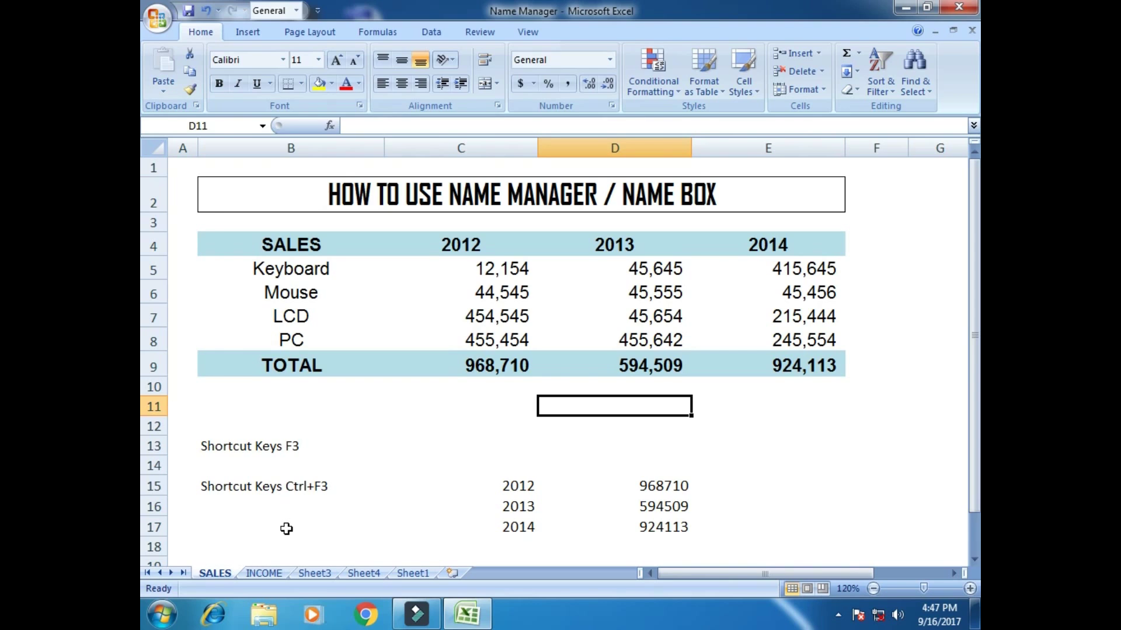
pyautogui.hotkey('ctrl', 'F3')
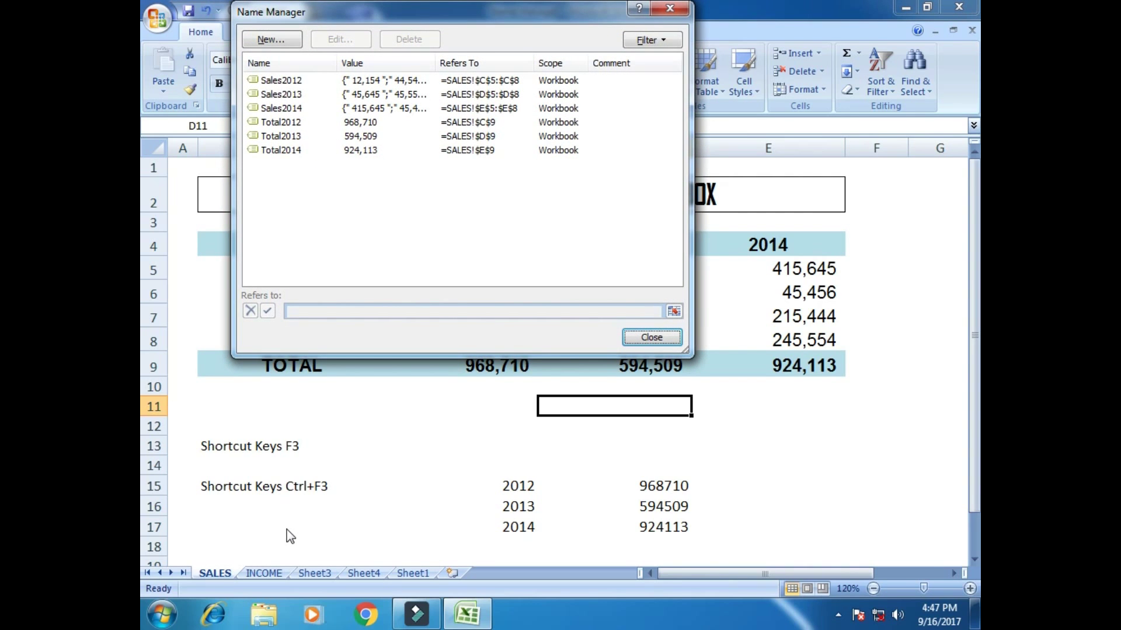
# Dismiss the Name Manager with Esc after checking the six defined names
pyautogui.press('Escape')
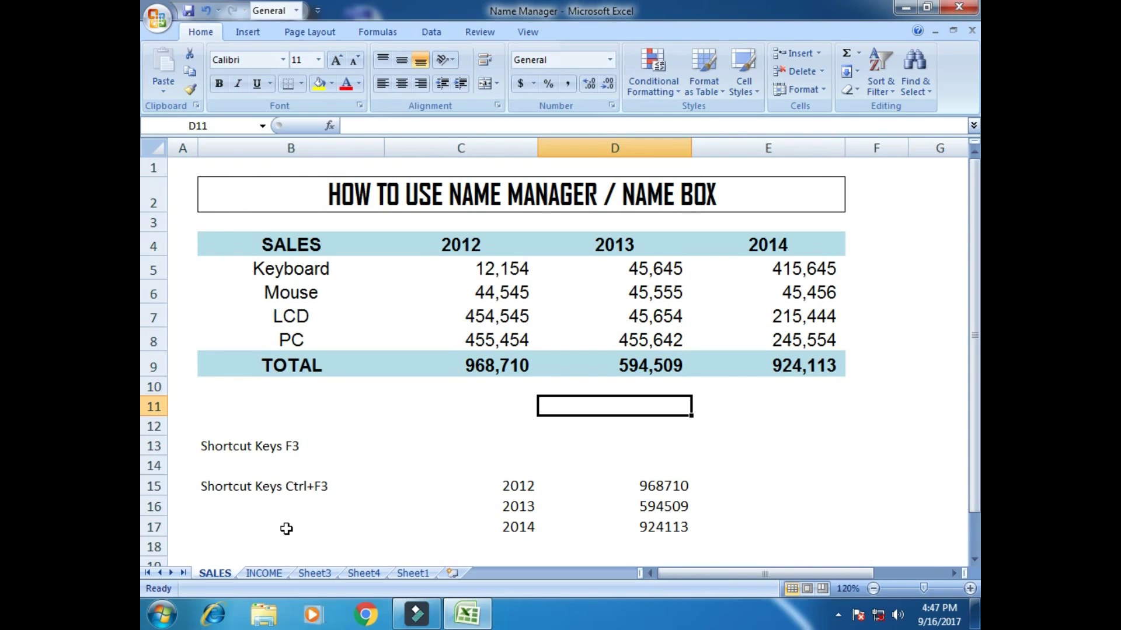